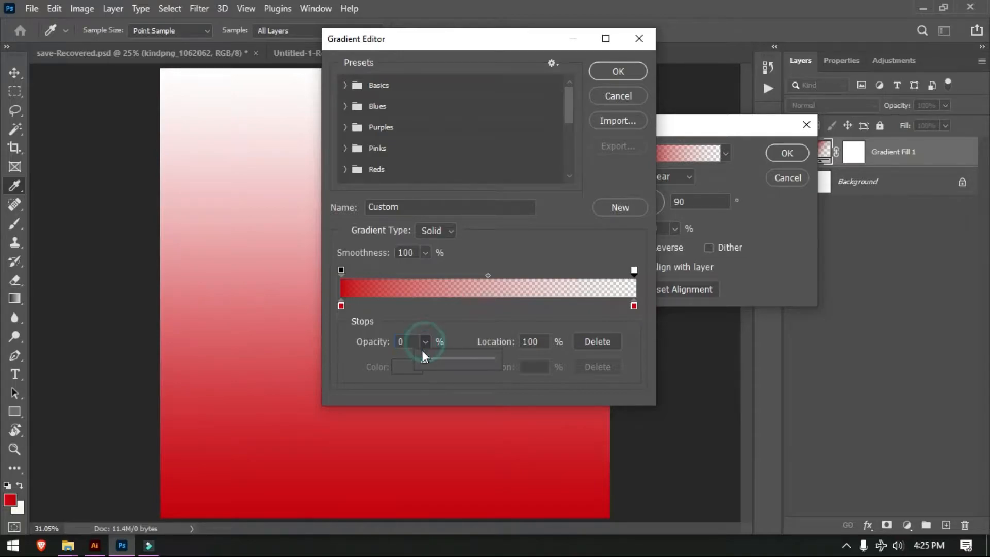
- Set the gradient's end opacity stop to 100% and shift the end colour stop's hue slightly within red
left_click_drag(426, 358, 505, 359)
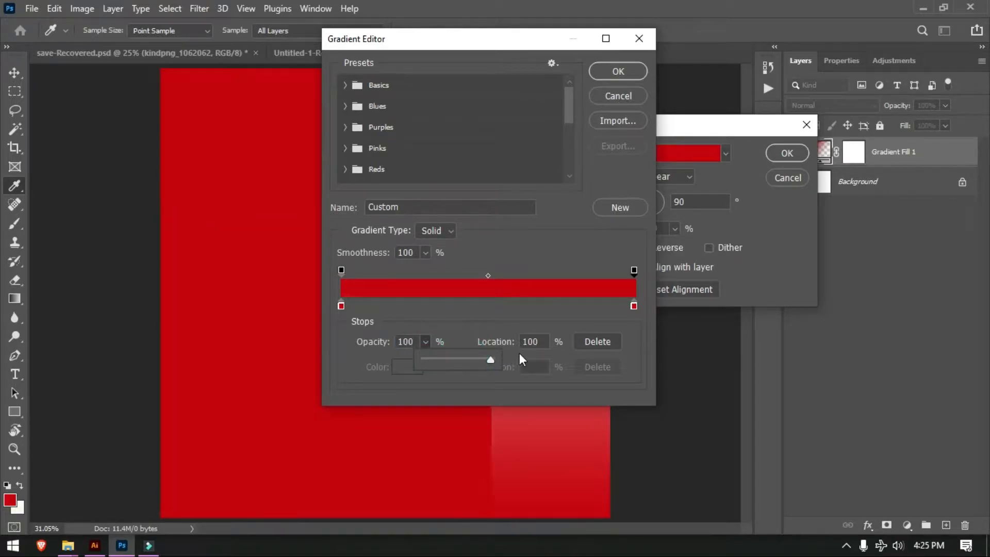
left_click(634, 306)
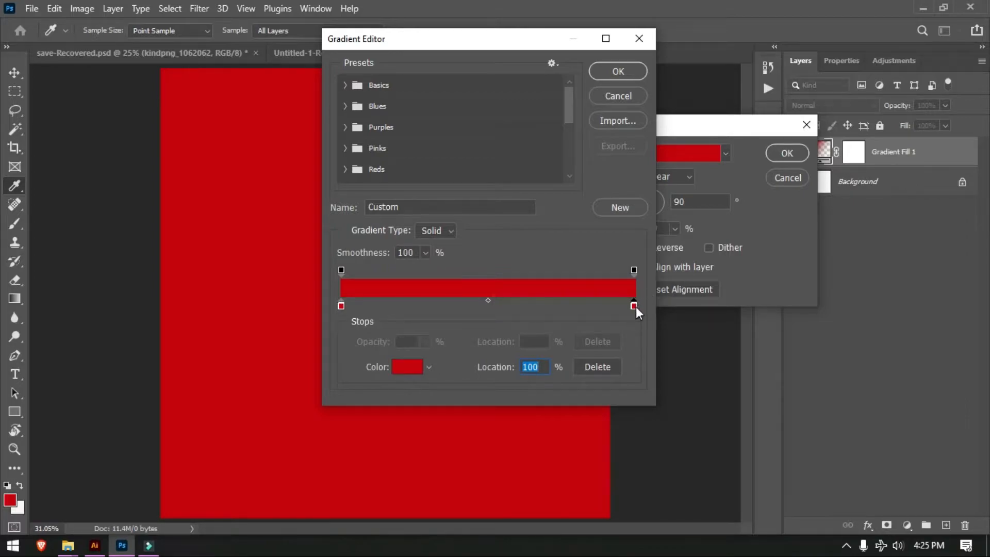
double_click(635, 306)
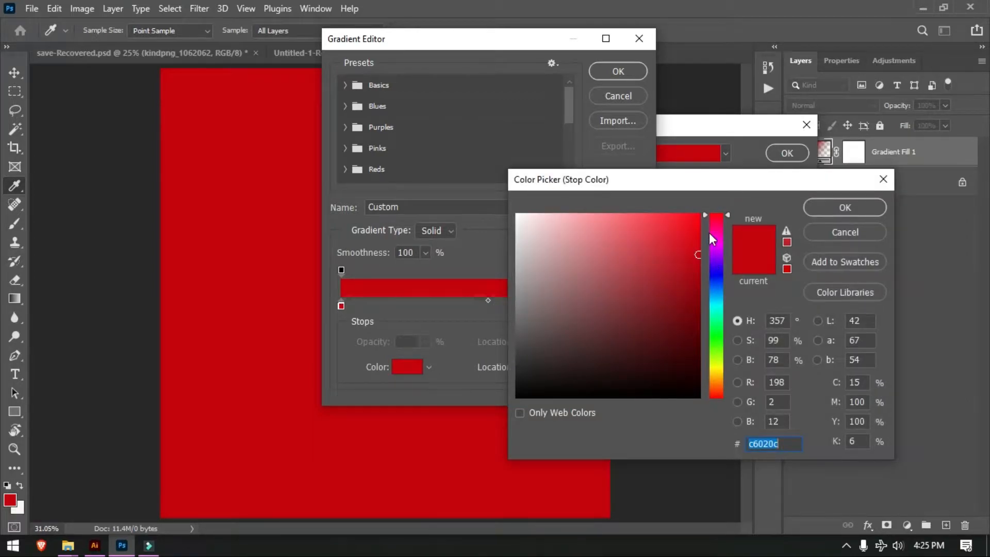
left_click_drag(714, 220, 715, 216)
left_click(824, 211)
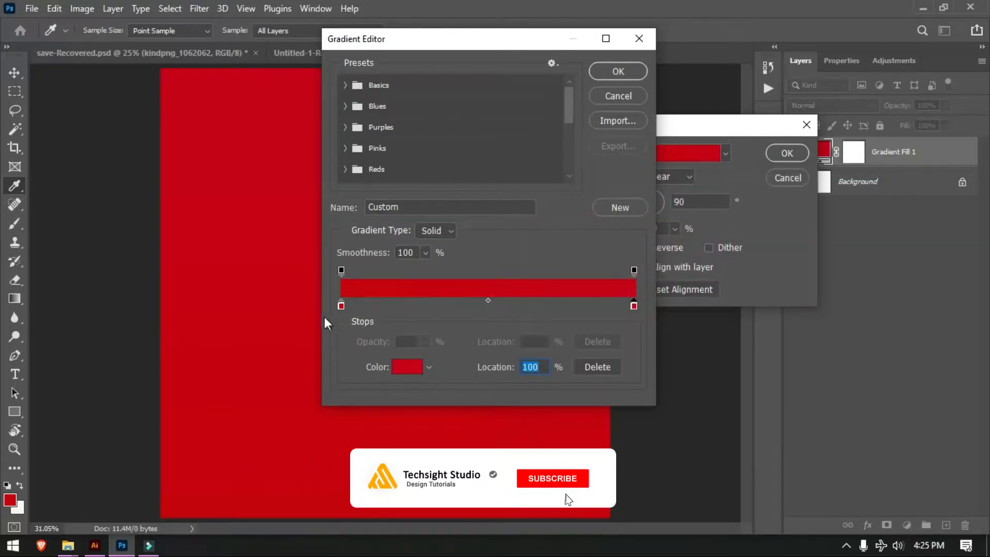
- Set the gradient's start colour stop to orange-red db2703 and accept the edited gradient
double_click(340, 307)
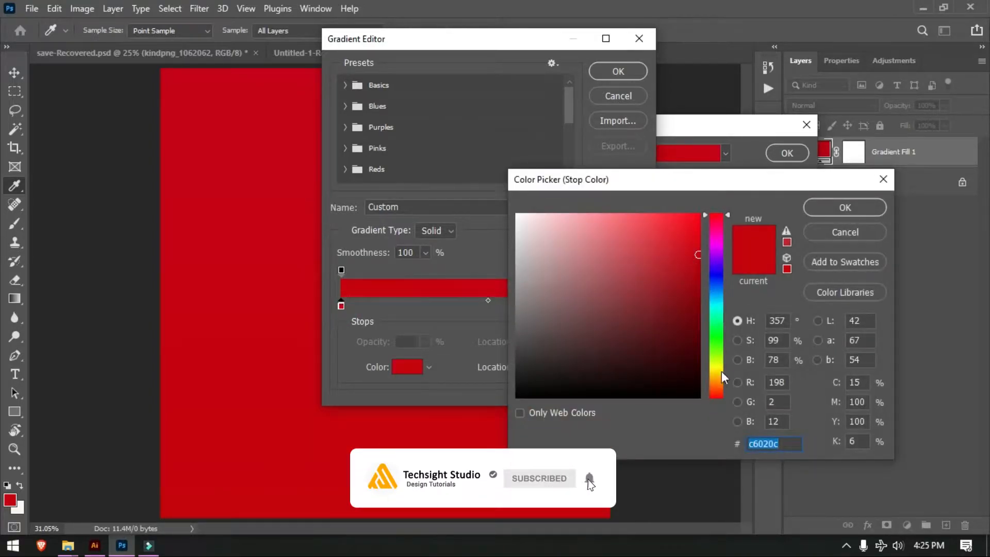
left_click(716, 391)
left_click_drag(717, 391, 716, 390)
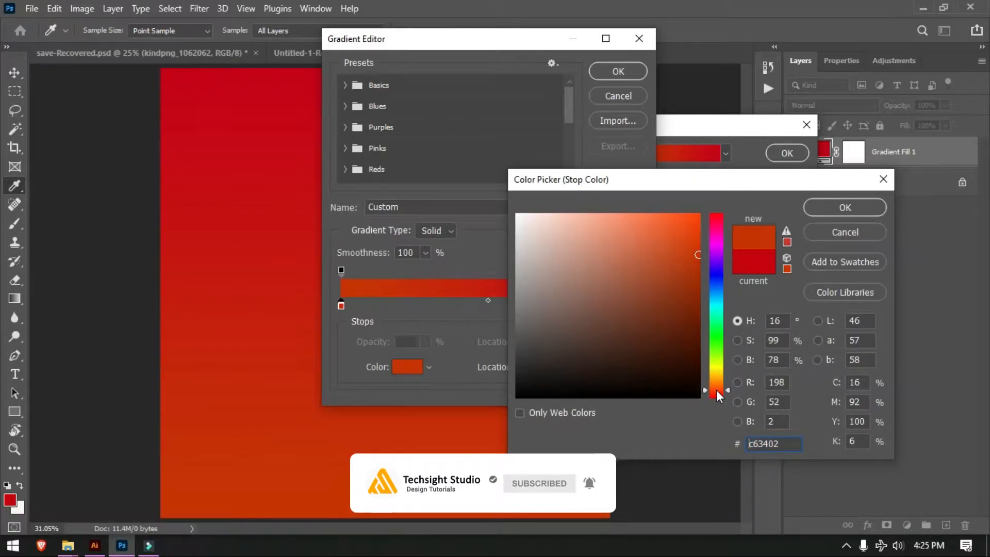
left_click(718, 393)
left_click_drag(700, 227, 698, 239)
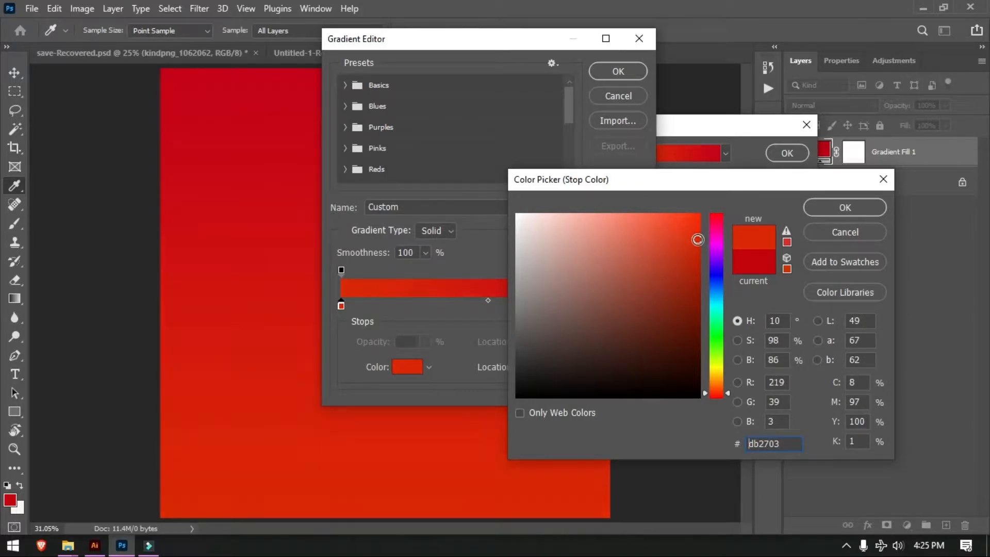
left_click(822, 204)
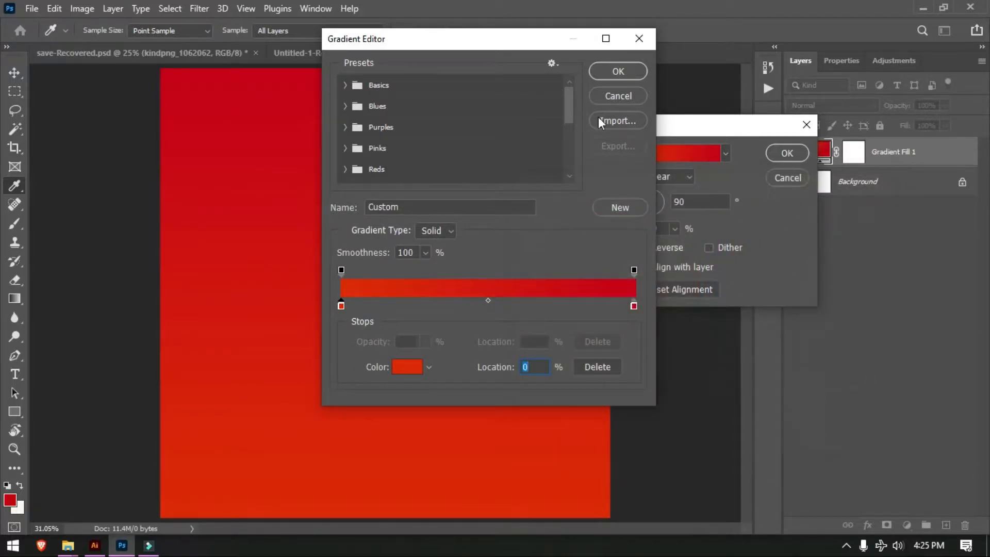
left_click(617, 70)
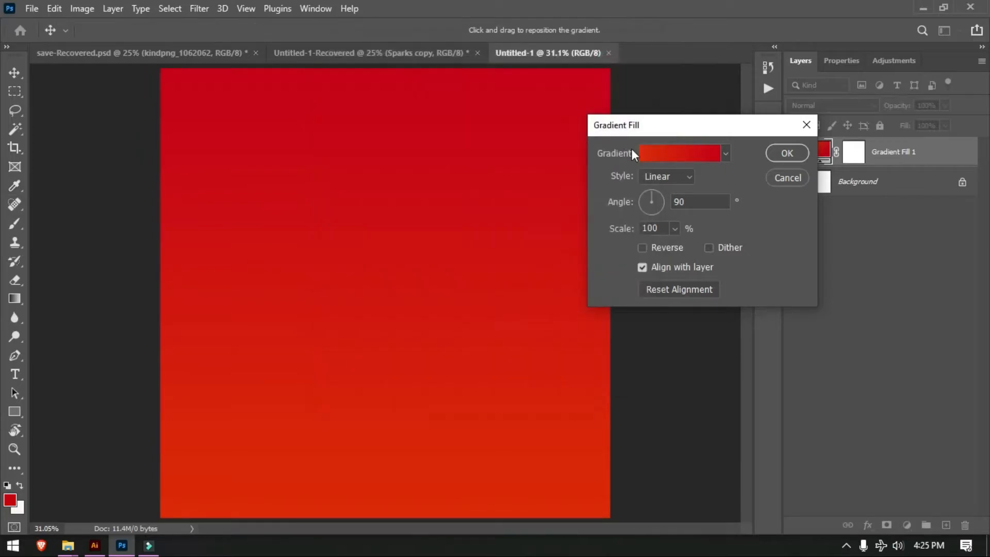
- Set the gradient fill to Radial style with a scale of 155% and apply it
left_click(685, 181)
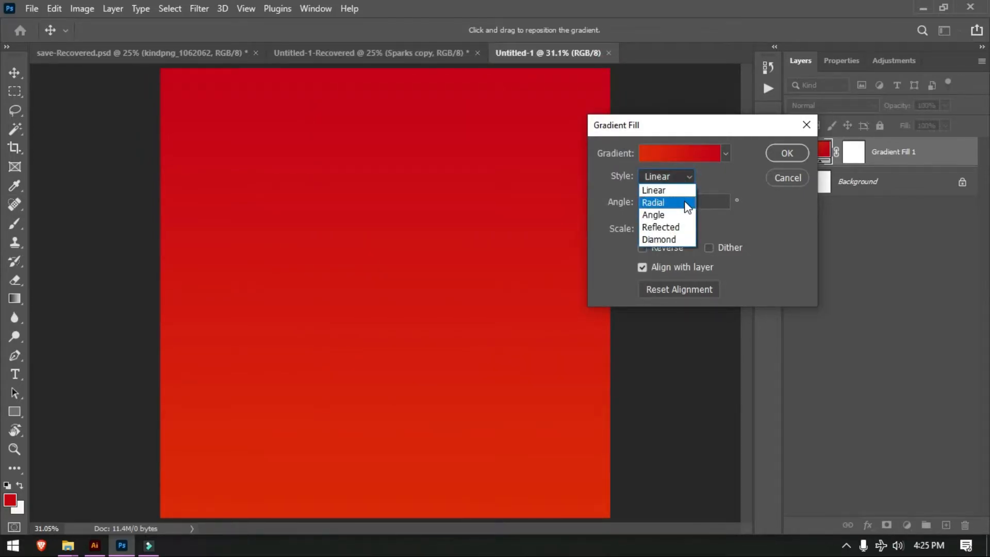
left_click(685, 201)
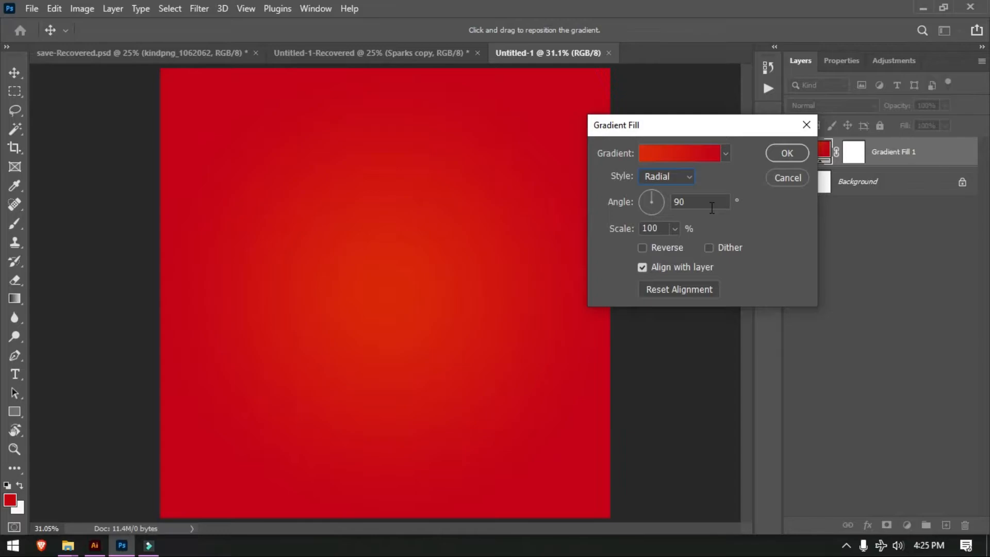
left_click(675, 229)
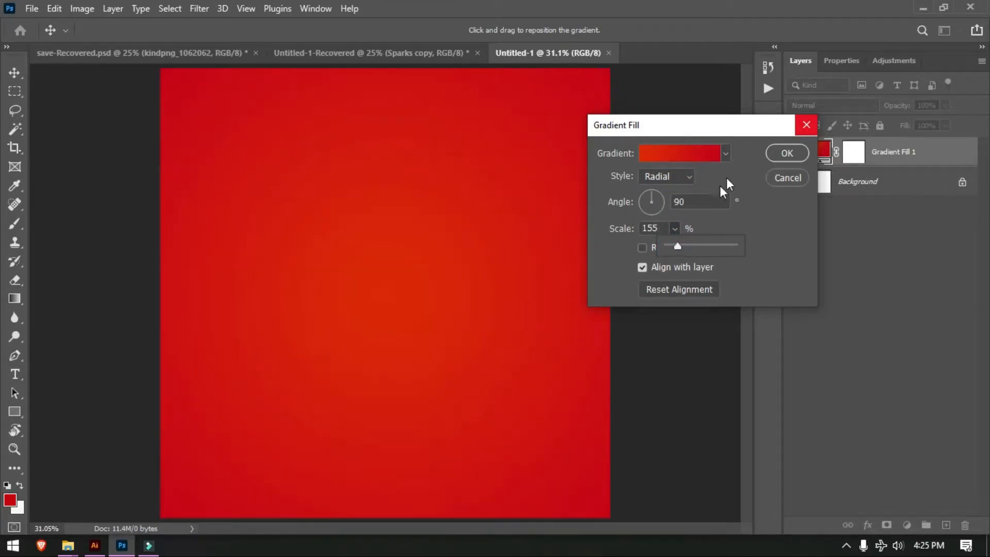
left_click(771, 150)
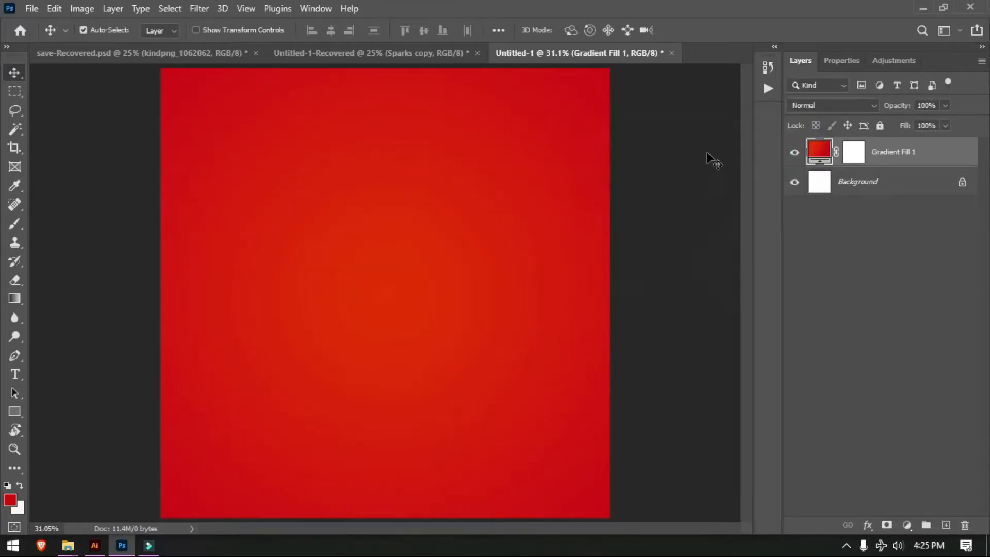
- Place the blue-and-gold pillared hall image from New folder as an embedded file
left_click(32, 7)
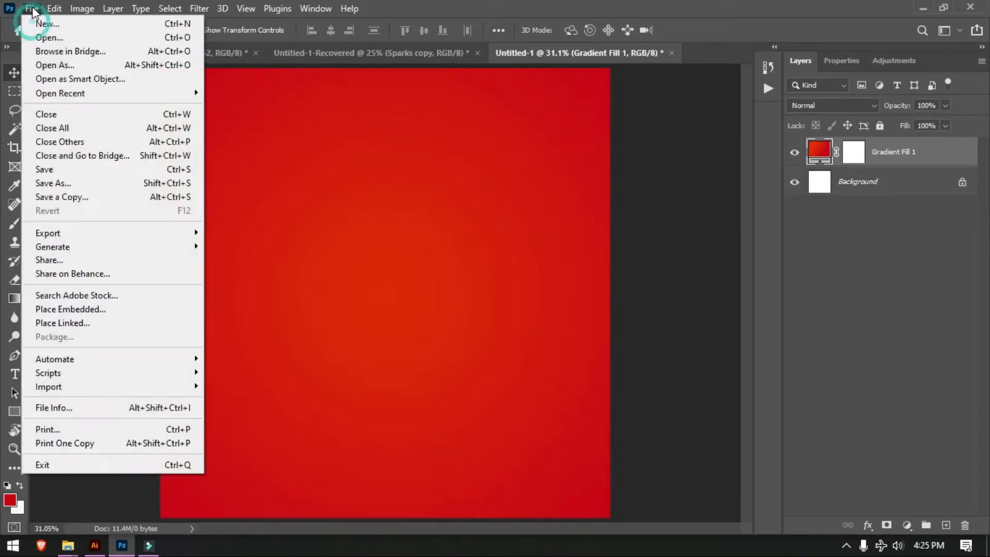
left_click(107, 306)
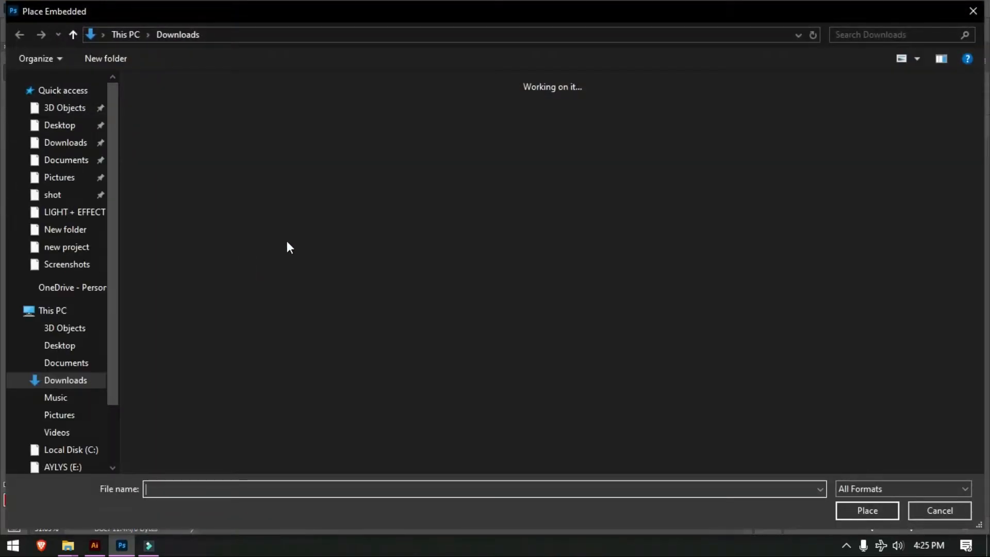
left_click(66, 233)
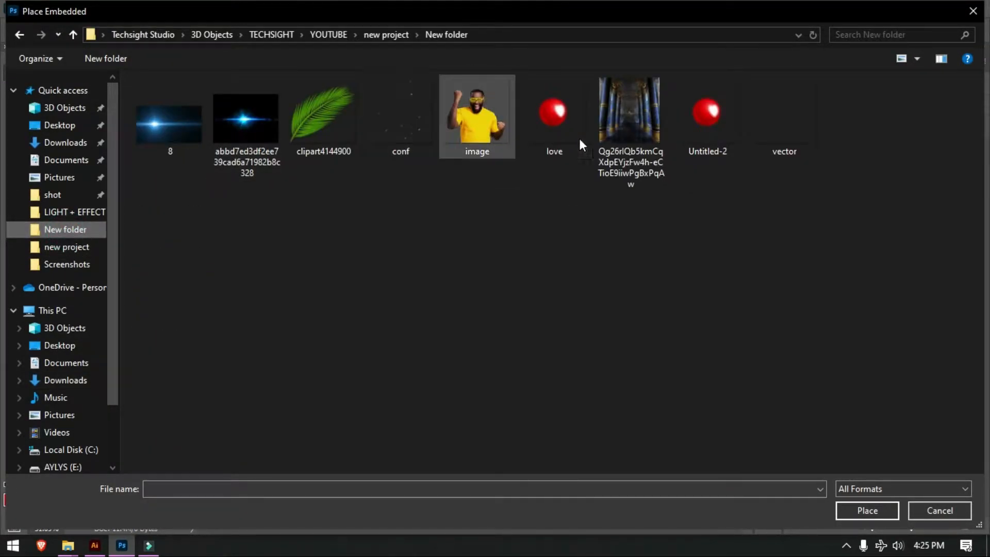
double_click(627, 122)
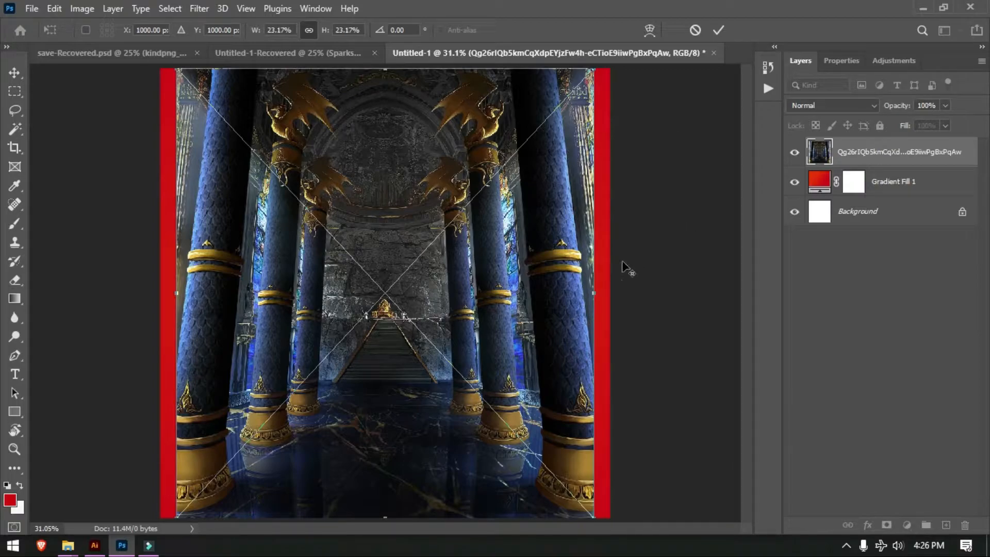
- Enlarge the placed hall image to cover the canvas width and set its blend mode to Color Burn
left_click(598, 289)
left_click_drag(598, 289, 613, 291)
left_click(720, 30)
left_click(812, 105)
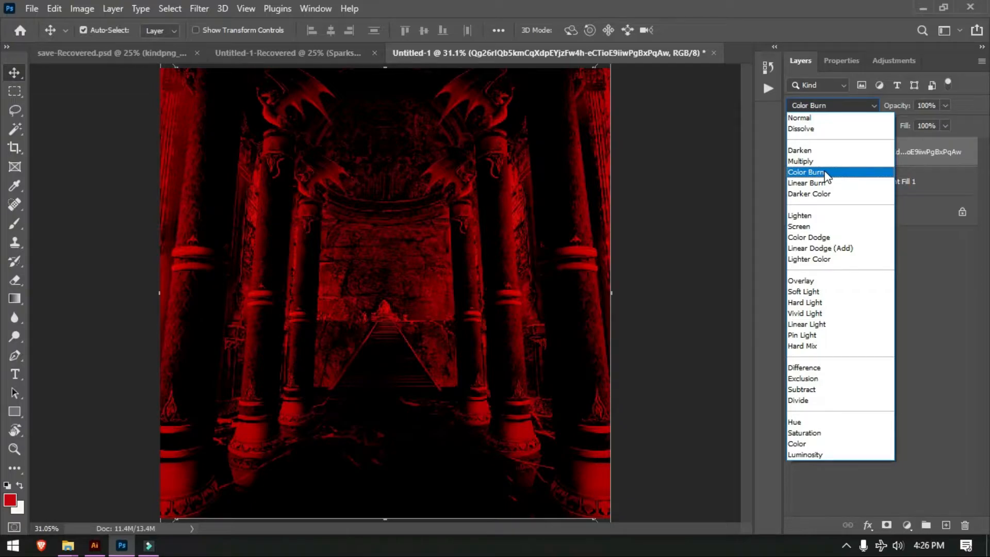
left_click(824, 172)
- Change the start colour stop of the Gradient Fill 1 layer to brighter orange-red f42d06
double_click(820, 181)
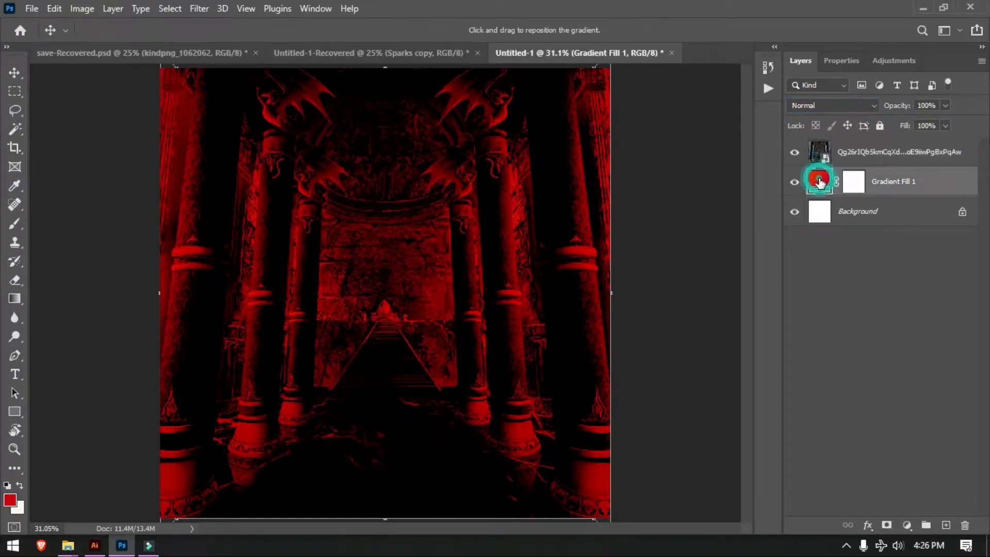
left_click(698, 153)
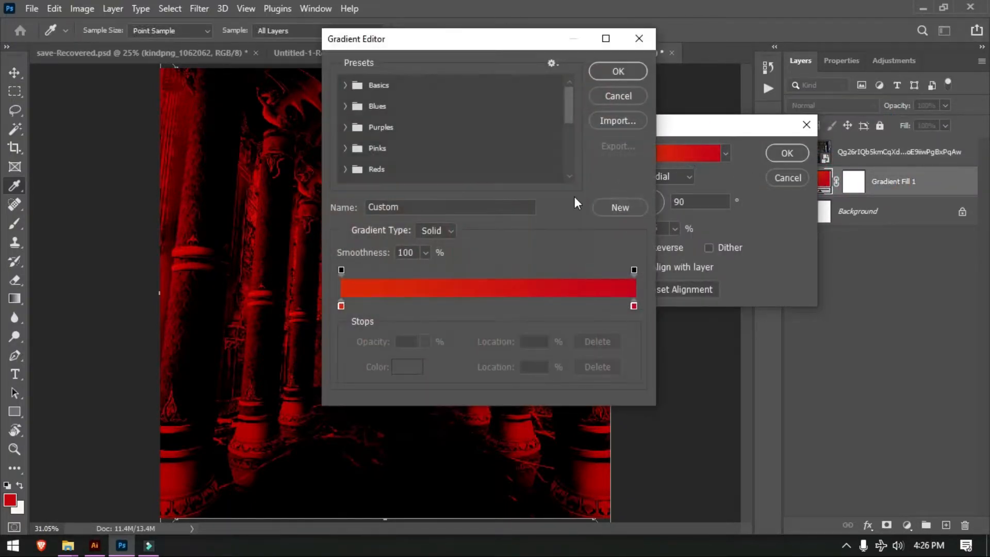
double_click(341, 305)
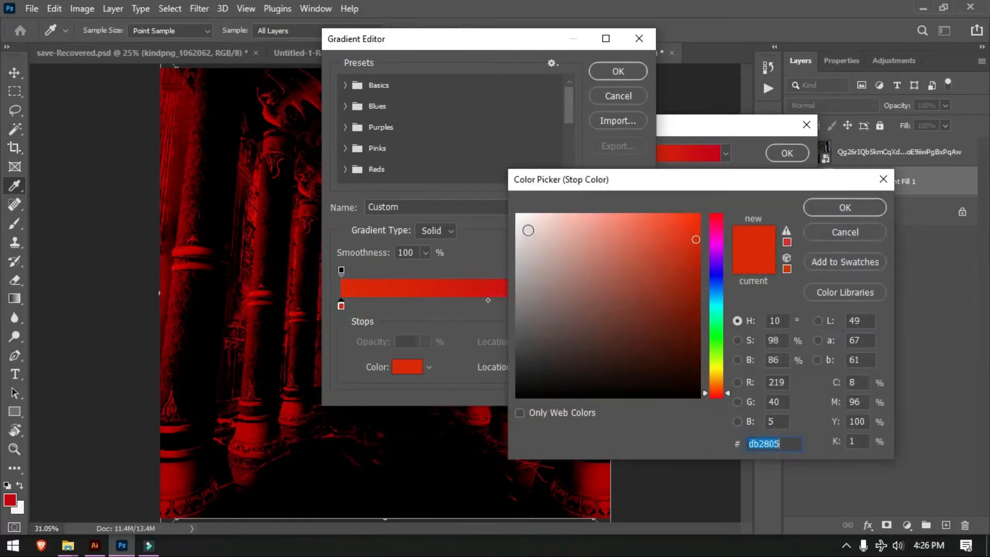
left_click(699, 227)
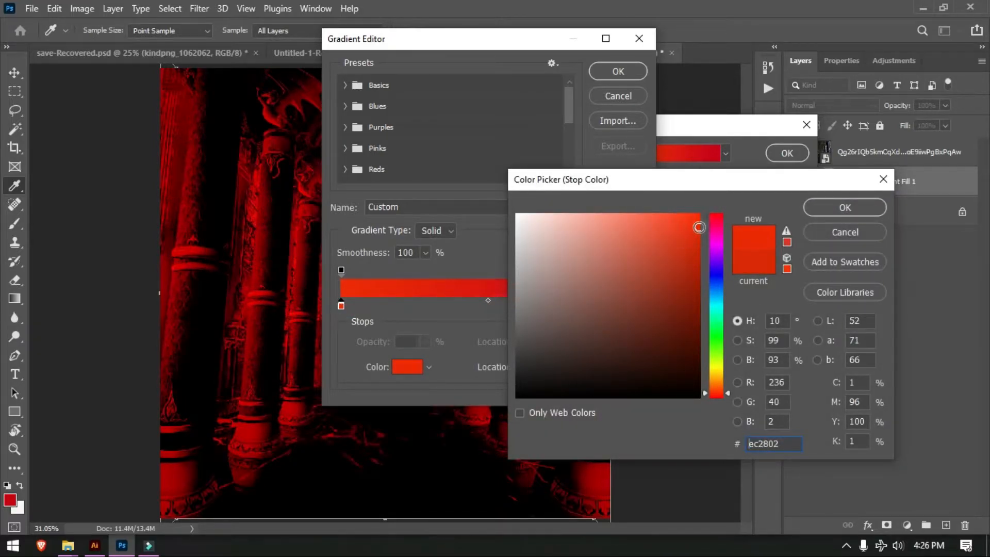
left_click(697, 221)
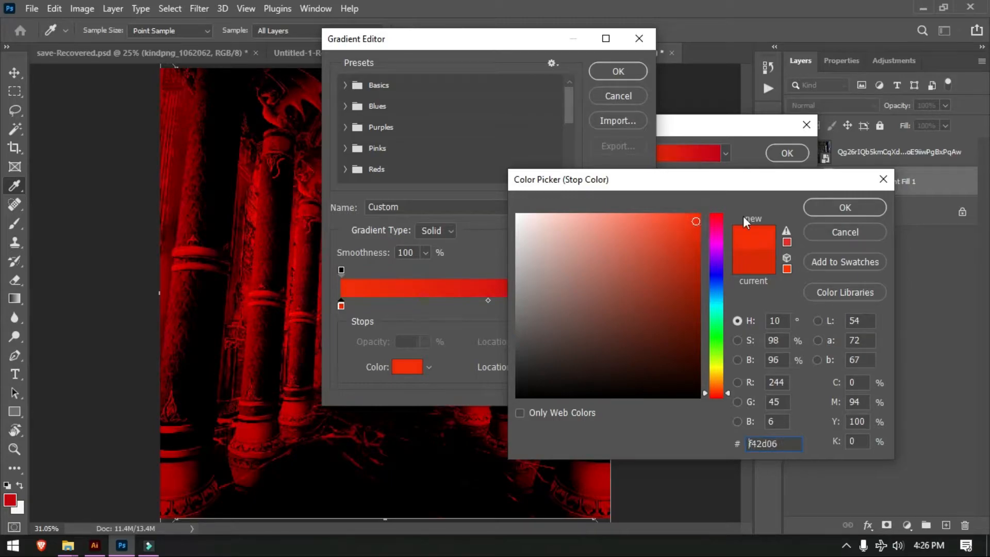
left_click(845, 207)
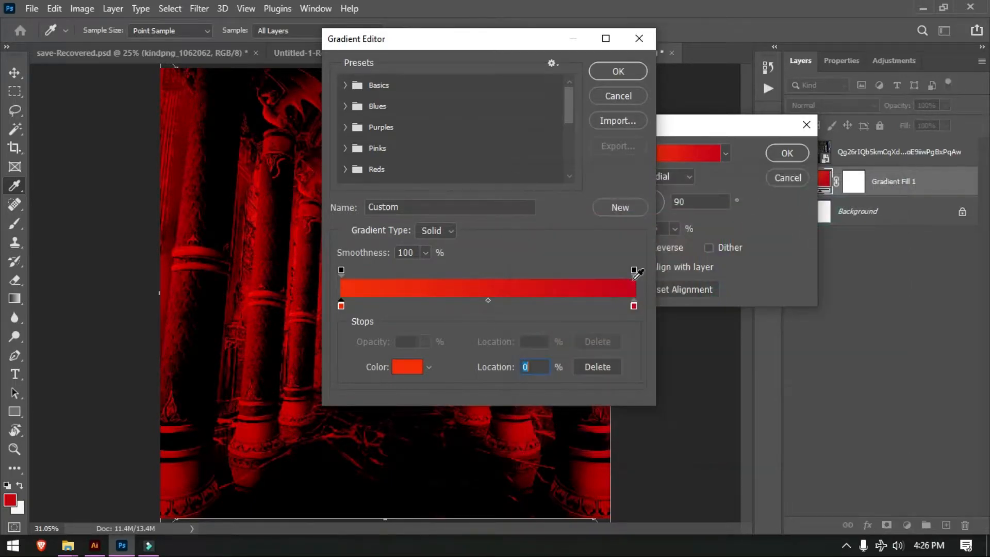
- Brighten the red of the gradient's end colour stop and apply the updated gradient fill
double_click(634, 305)
mouse_move(698, 255)
left_mouse_down()
mouse_move(698, 224)
mouse_move(696, 232)
left_mouse_up()
left_click(839, 199)
left_click(611, 73)
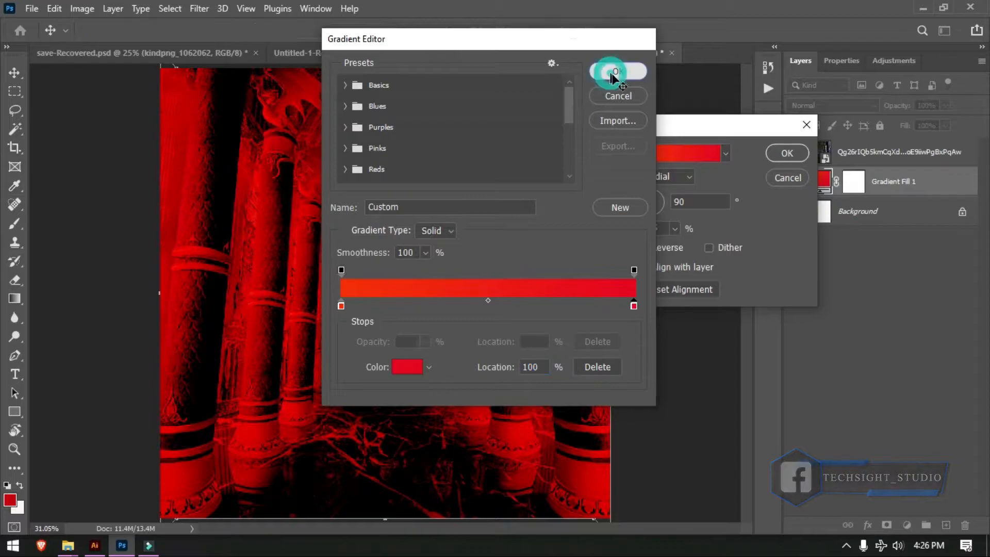
left_click(788, 154)
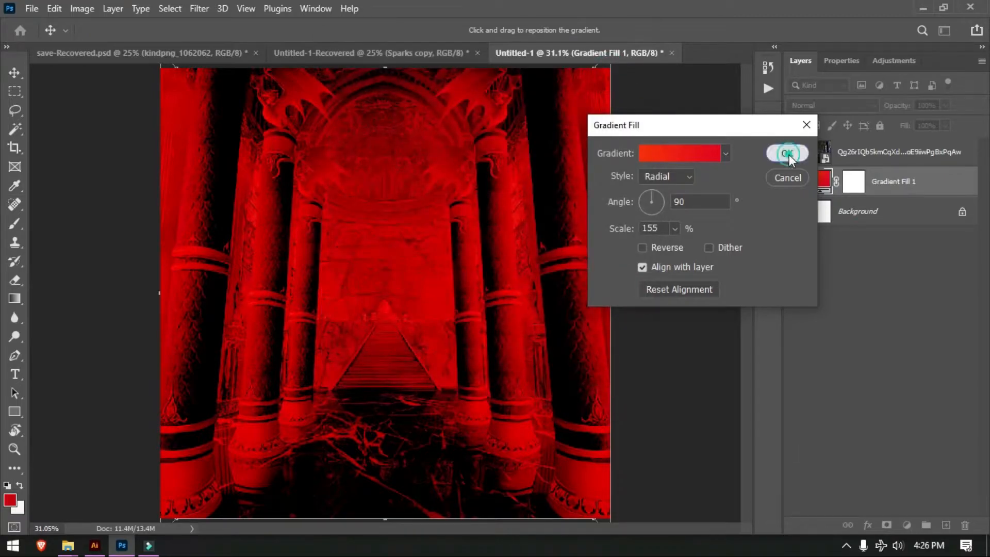
- Apply a Gaussian Blur to the hall image layer, with the radius raised slightly above the preset value
left_click(843, 151)
left_click(190, 8)
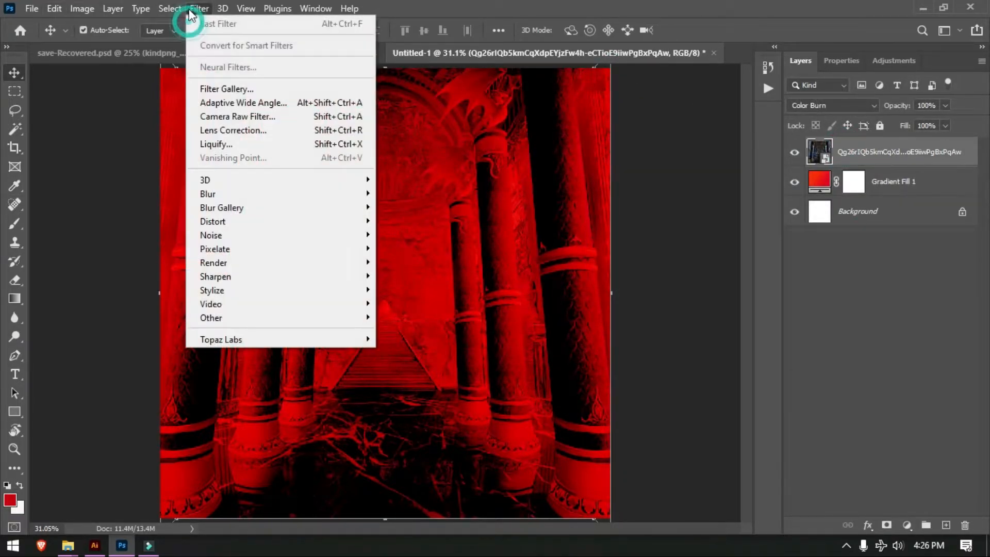
mouse_move(279, 195)
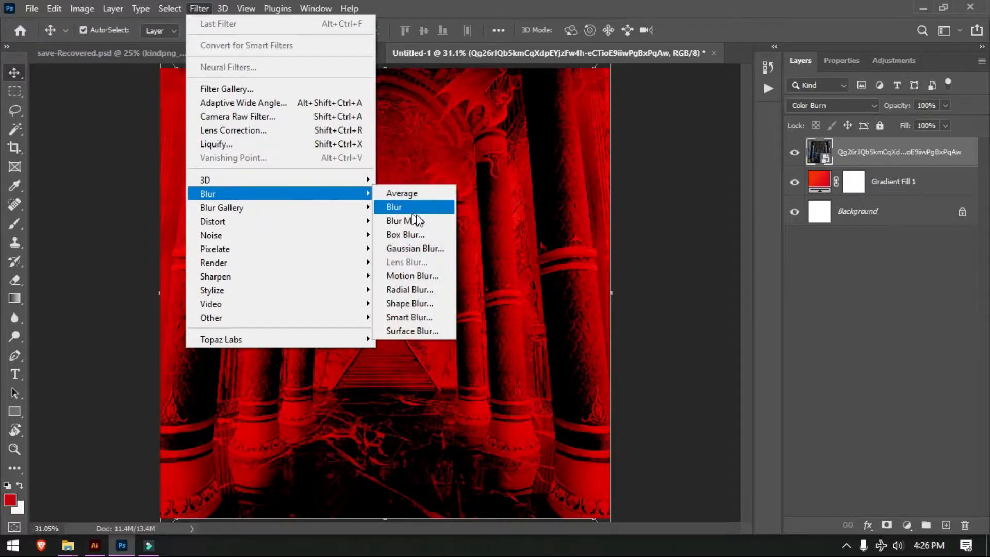
left_click(433, 249)
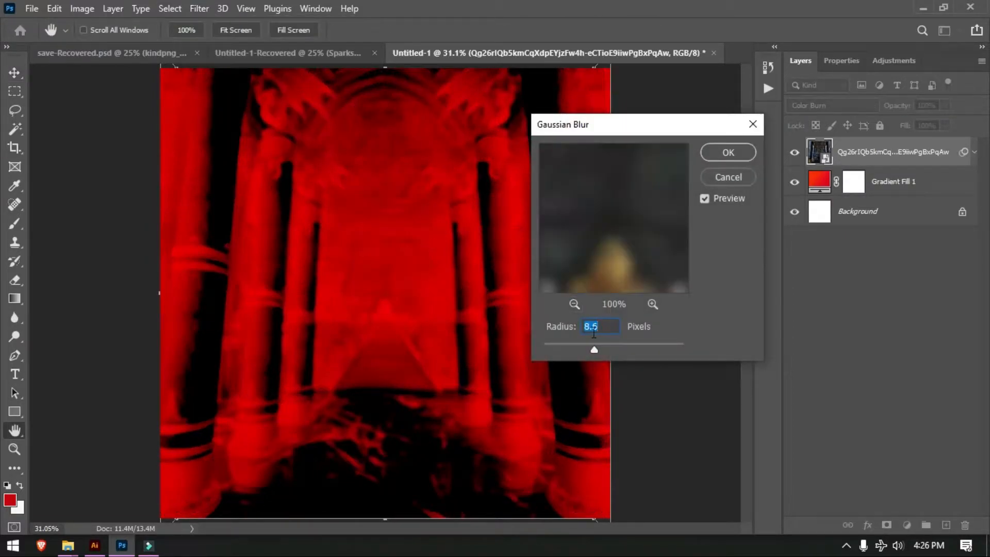
left_click_drag(595, 347, 598, 347)
left_click(728, 152)
key("v")
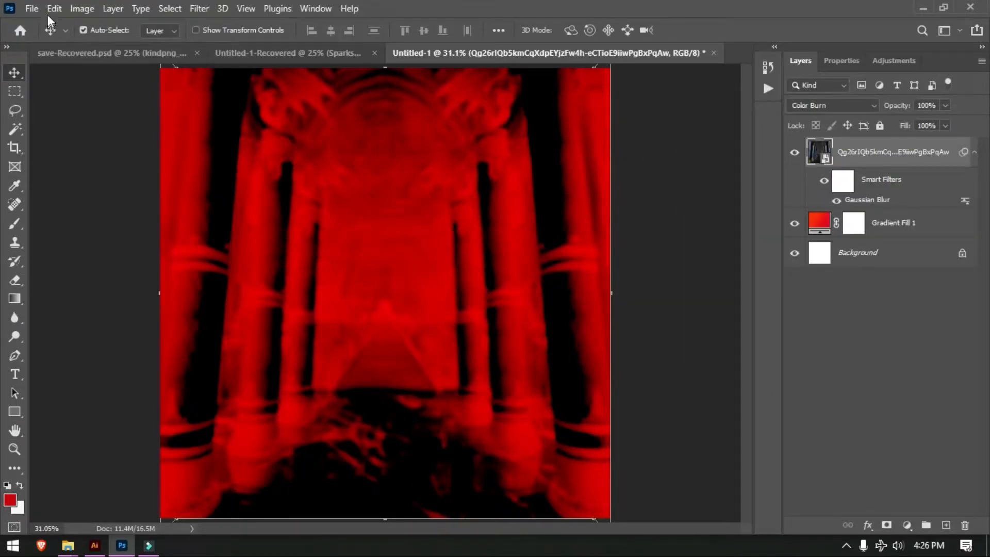
- Place the vector image as an embedded layer and scale it to about 253% so it covers the whole canvas
left_click(31, 8)
left_click(93, 309)
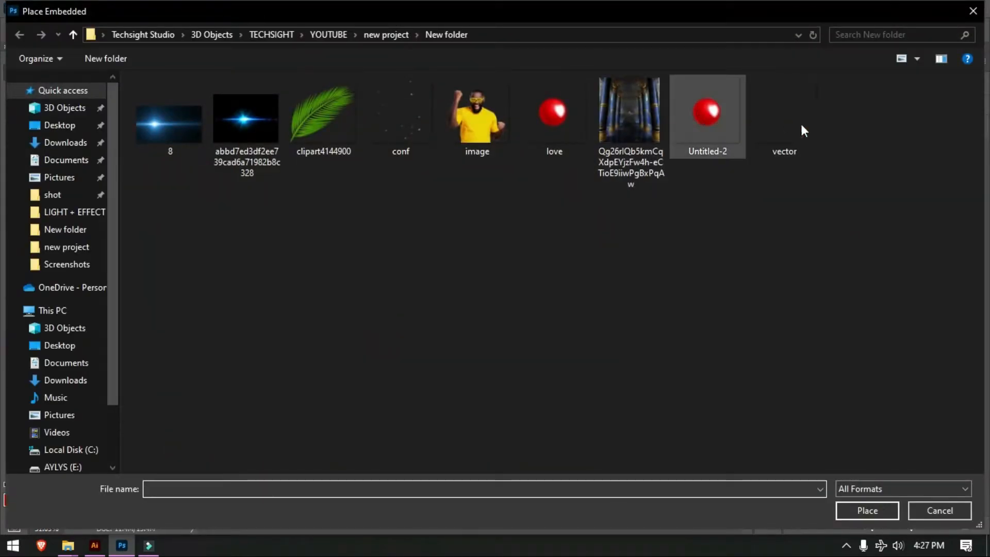
double_click(788, 131)
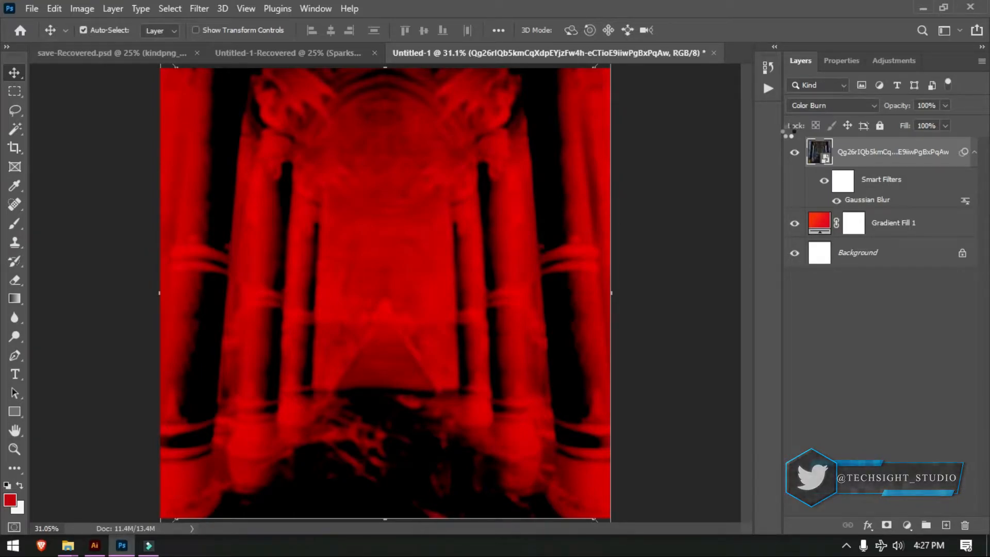
key("ctrl+t")
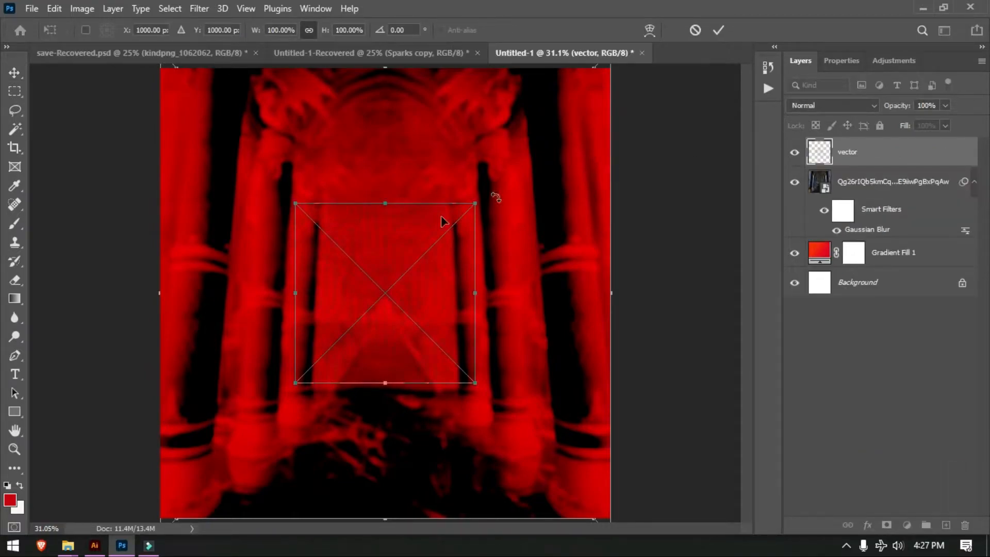
left_click_drag(477, 203, 615, 65)
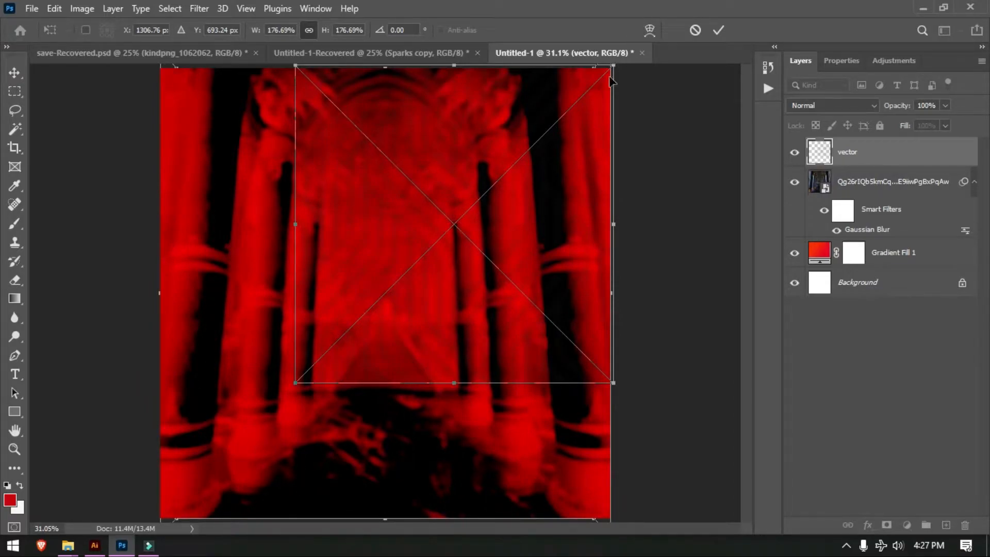
left_click_drag(297, 386, 163, 529)
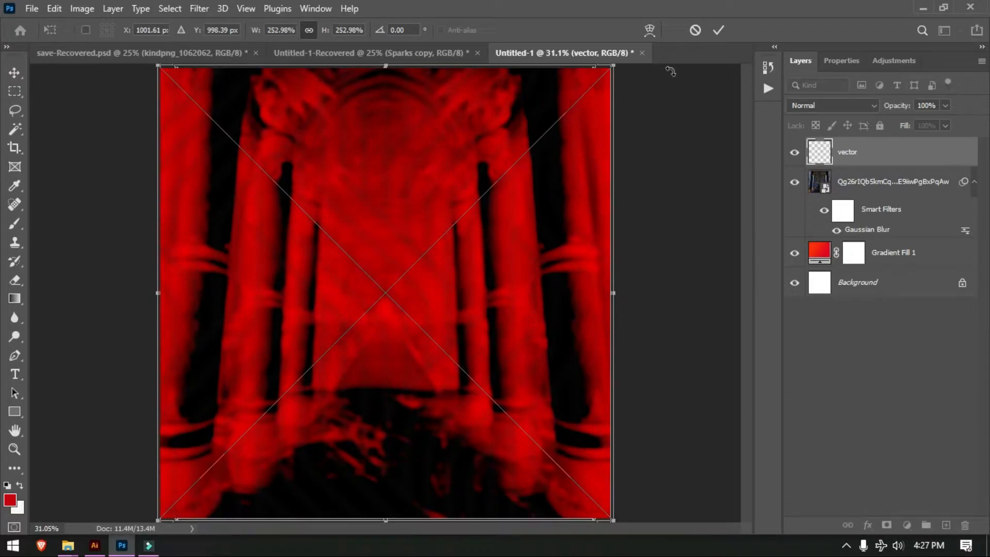
key("shift+alt+b")
left_click(720, 29)
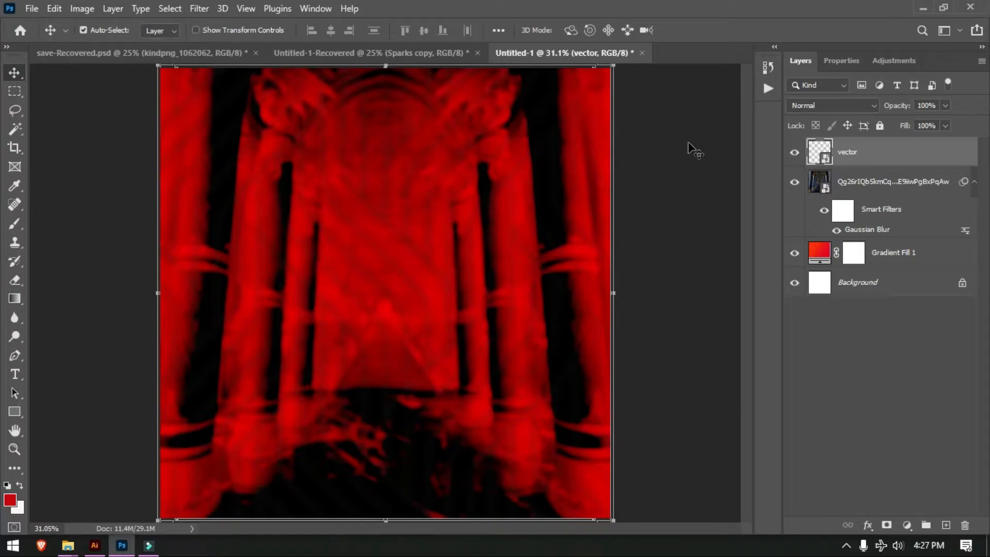
- Set the vector layer's blend mode to Multiply and deselect the layer
left_click(834, 106)
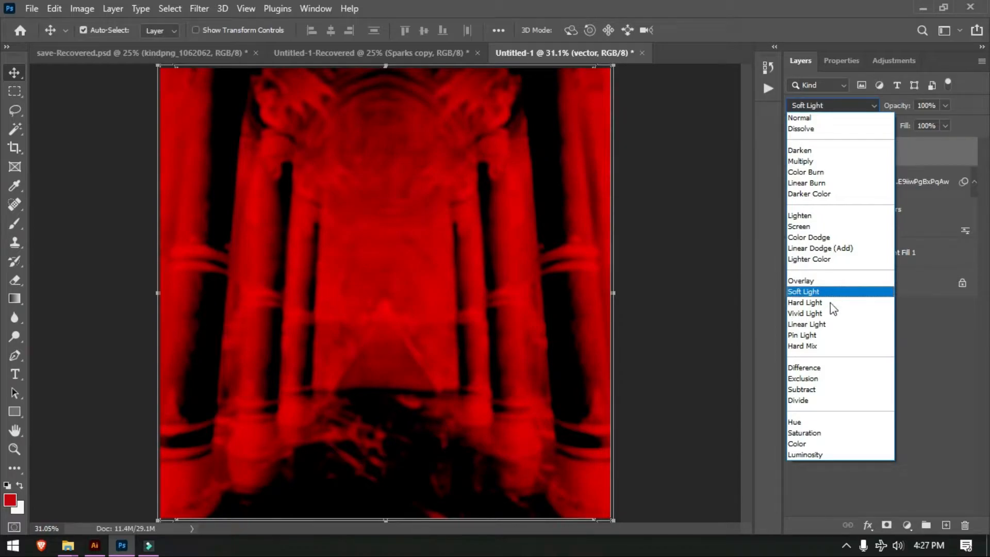
left_click(800, 165)
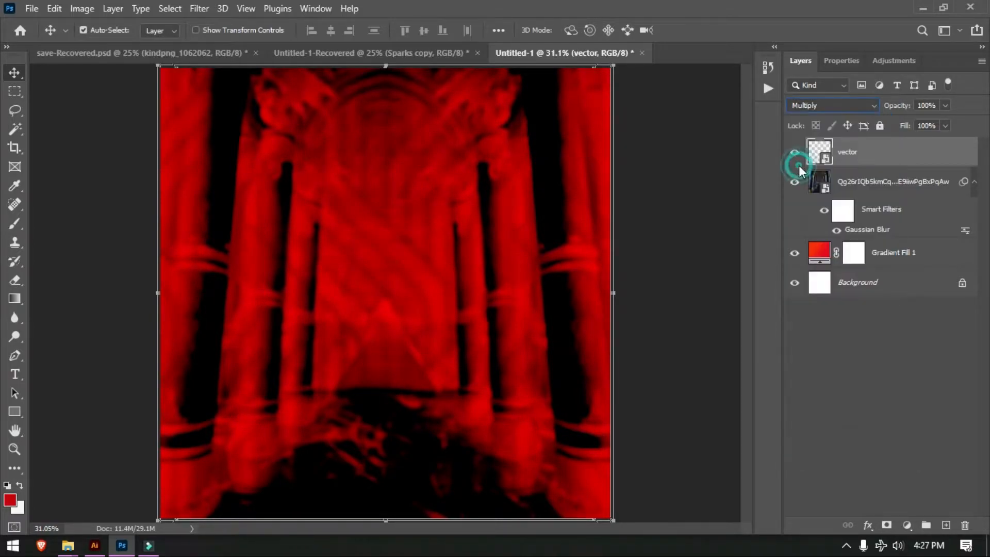
left_click(657, 176)
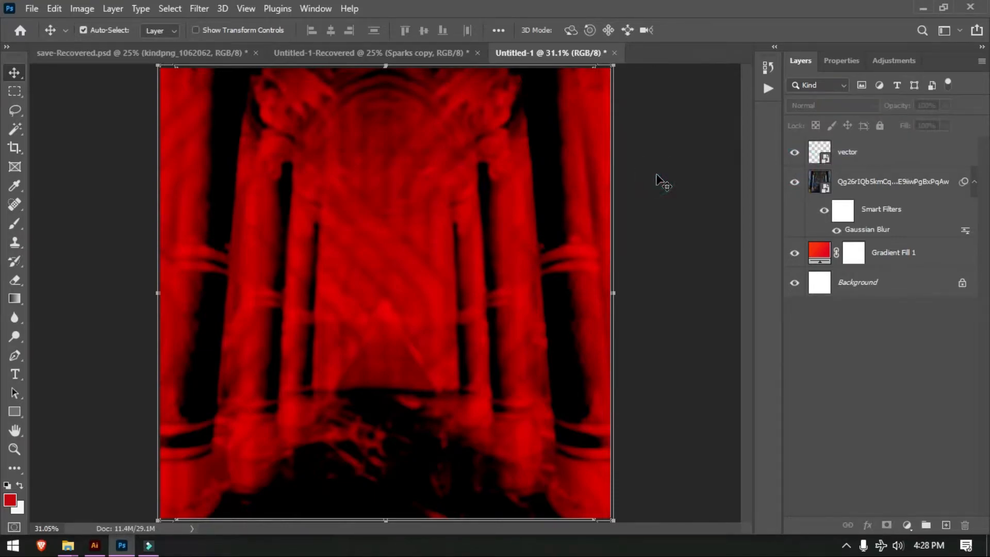
- Check the finished HAPPY WEEKEND poster for reference and place the clipart4144900 palm leaf as an embedded image in Untitled-1
left_click(420, 55)
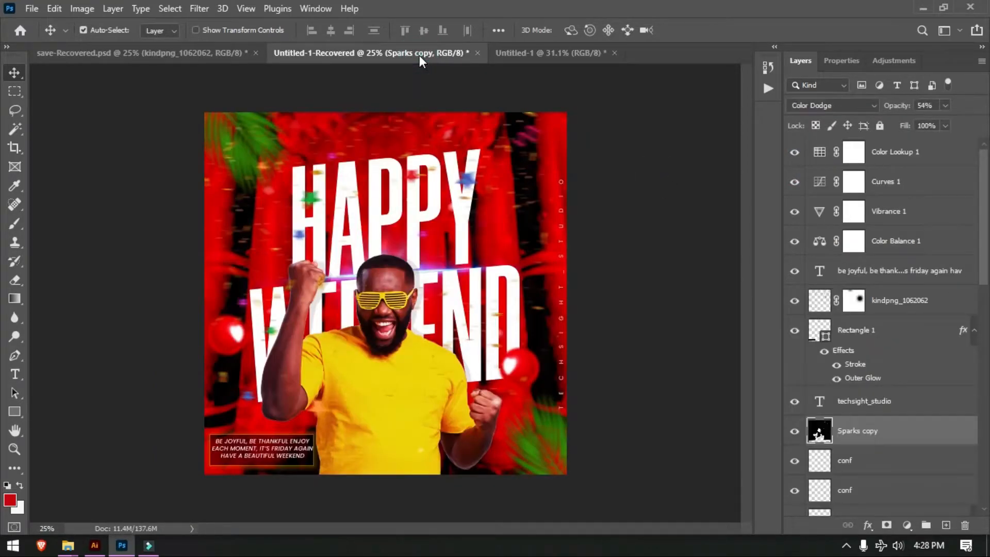
left_click(536, 51)
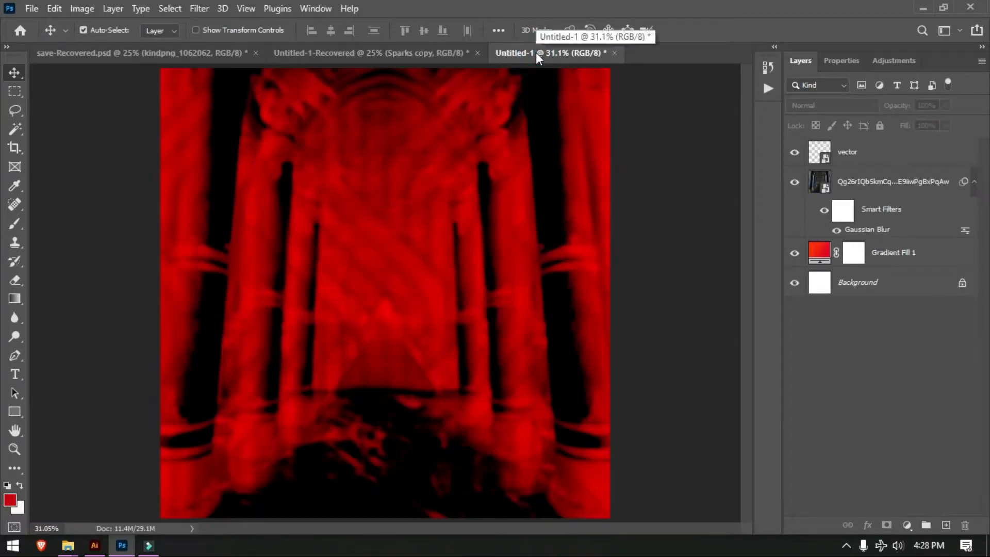
left_click(33, 9)
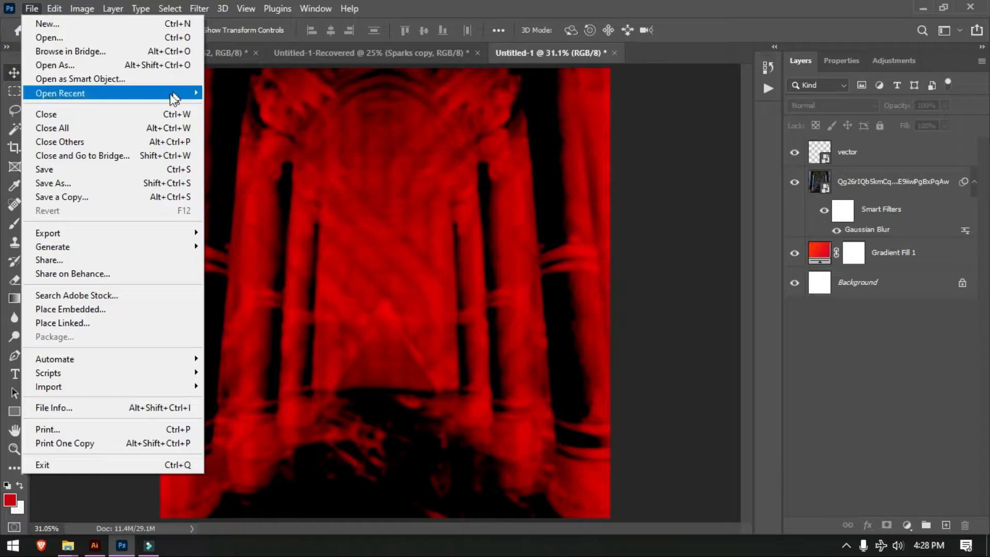
left_click(77, 311)
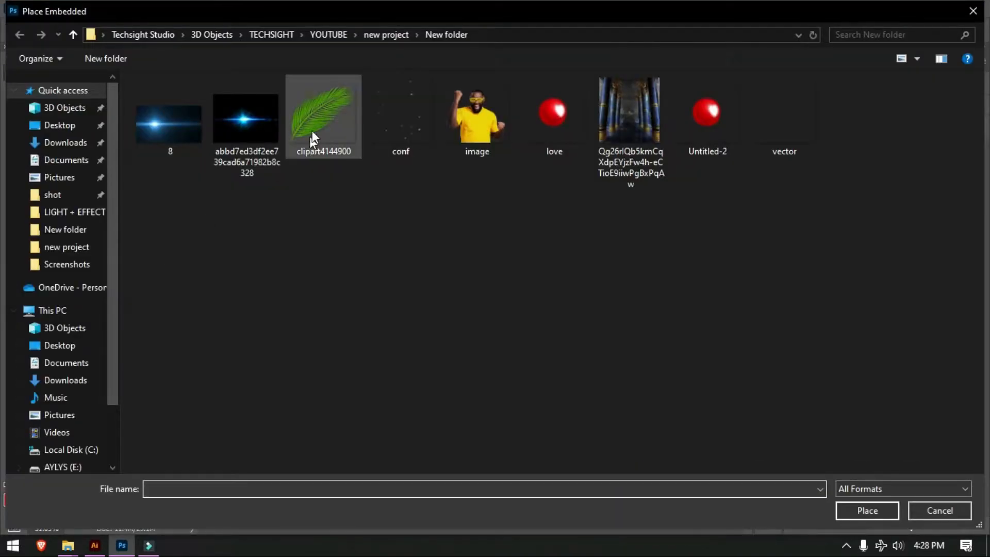
double_click(311, 131)
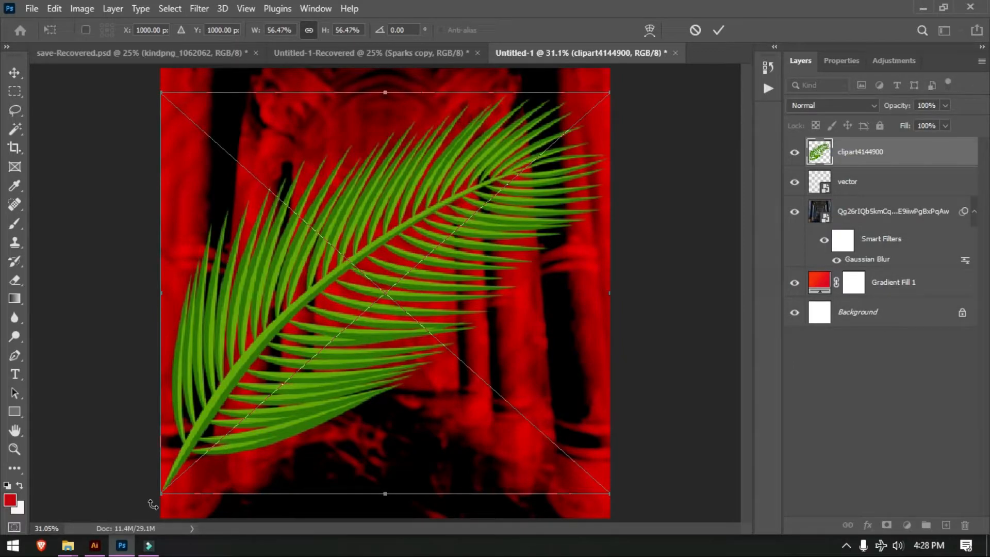
- Rotate the palm leaf to about 85.7°, scale it to about 32% and position it partly outside the canvas's upper-left corner
key("ctrl+minus")
left_click_drag(162, 478, 185, 93)
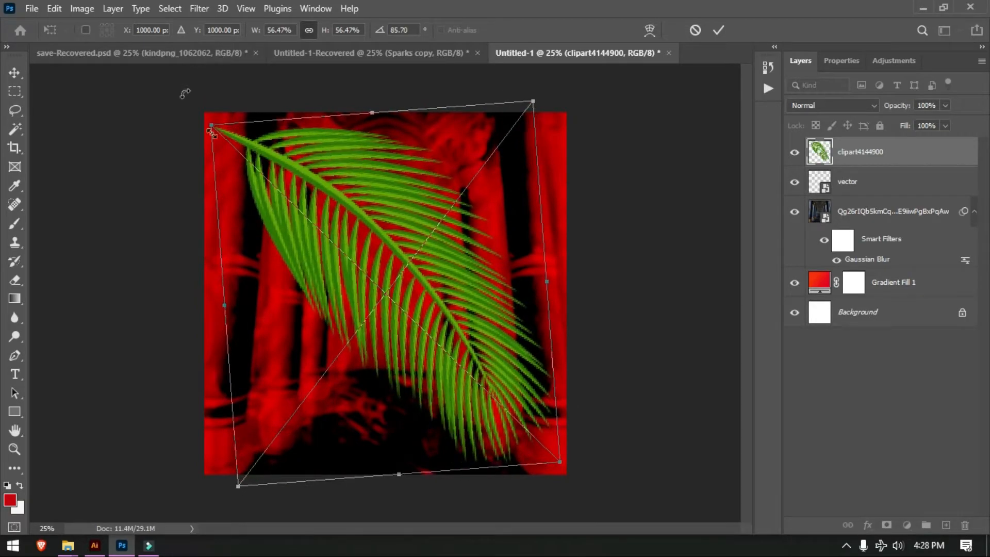
left_click_drag(287, 206, 178, 106)
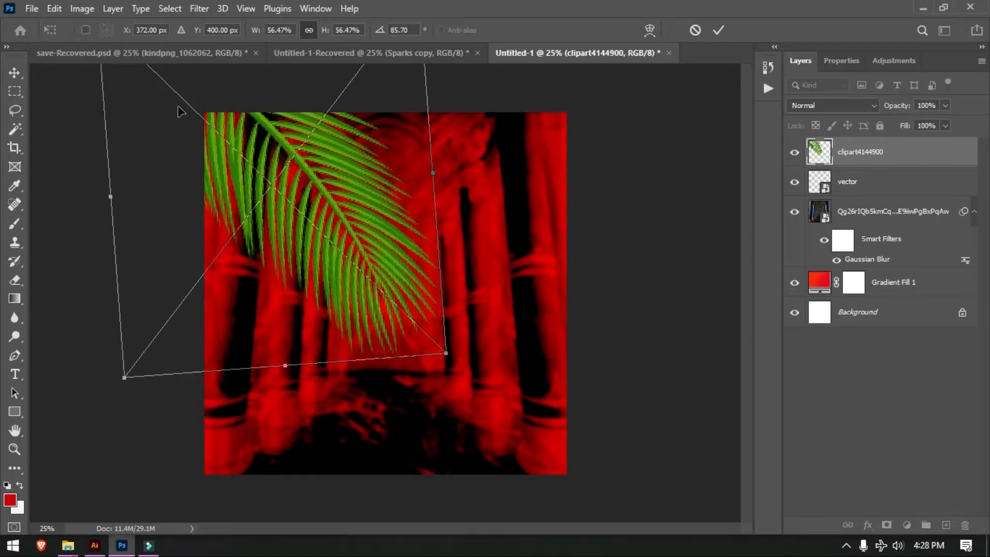
left_click_drag(447, 353, 319, 191)
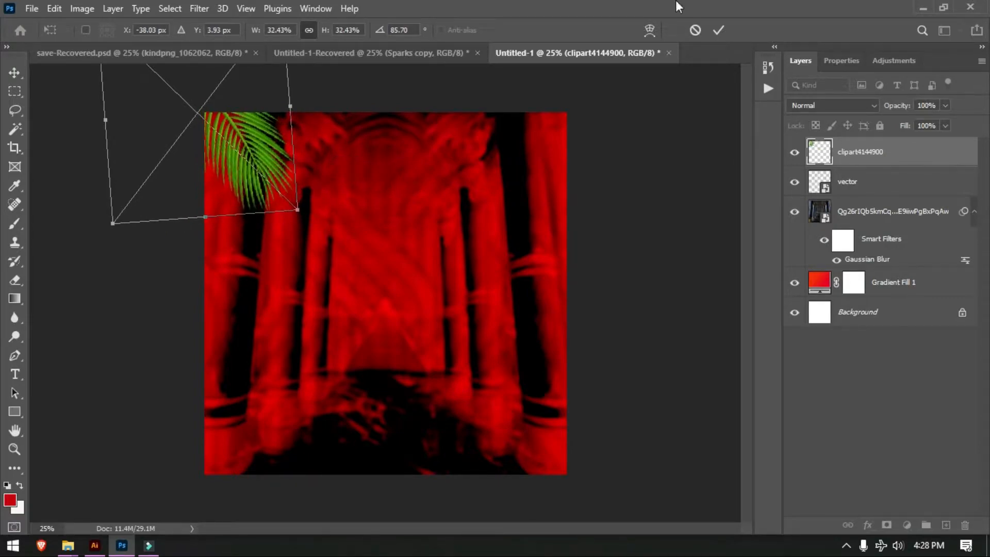
left_click(718, 30)
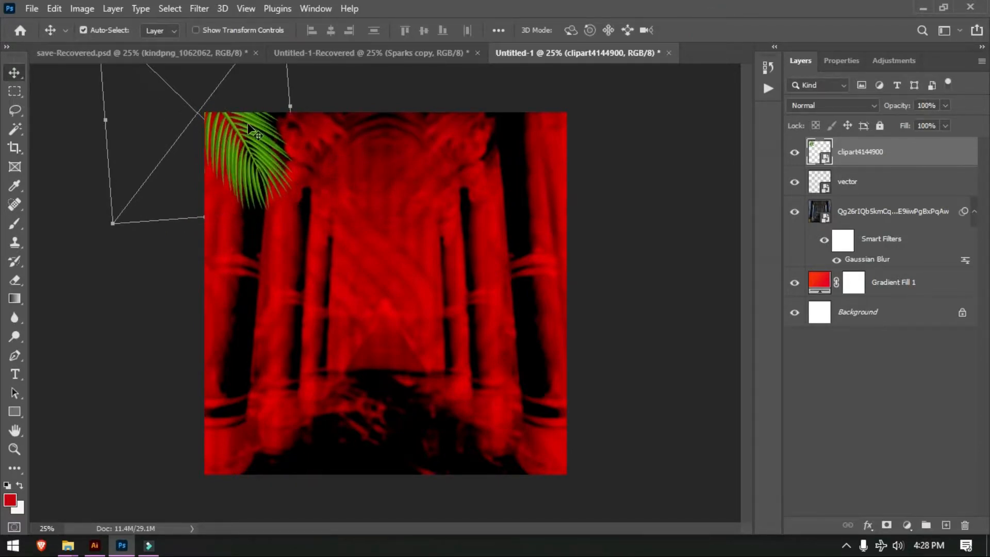
left_click_drag(269, 181, 259, 173)
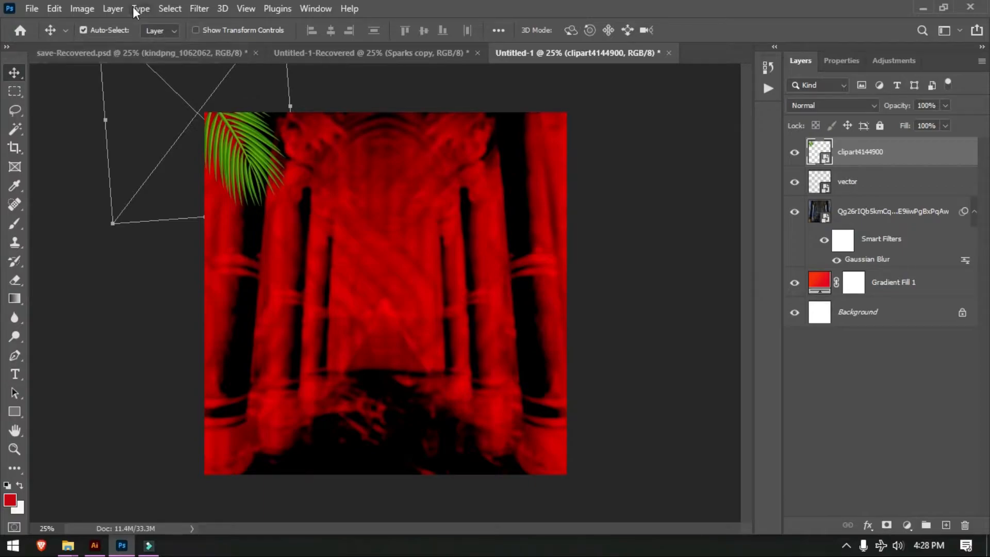
- Apply a Gaussian Blur with an 8.8 pixel radius to the palm leaf layer
left_click(199, 8)
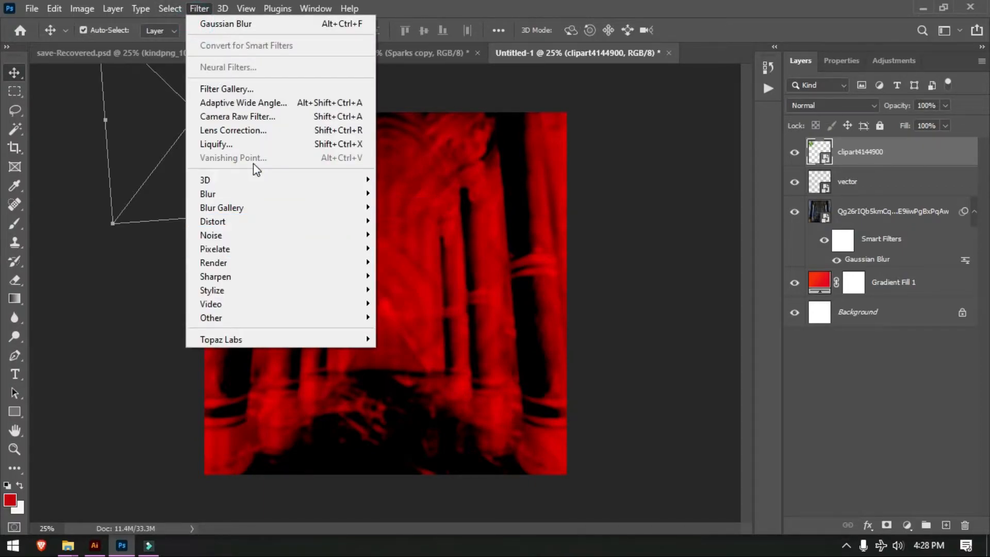
mouse_move(263, 197)
left_click(420, 245)
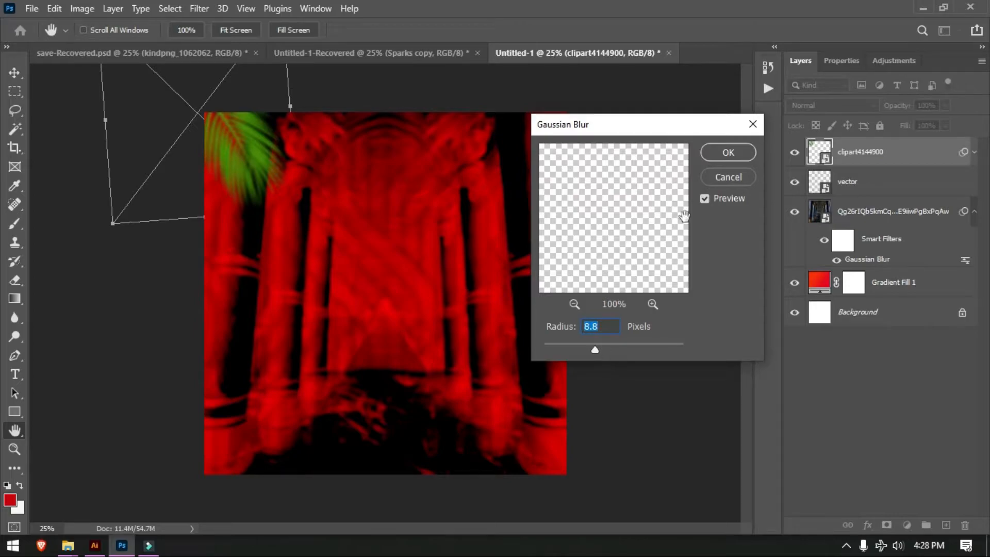
left_click(728, 153)
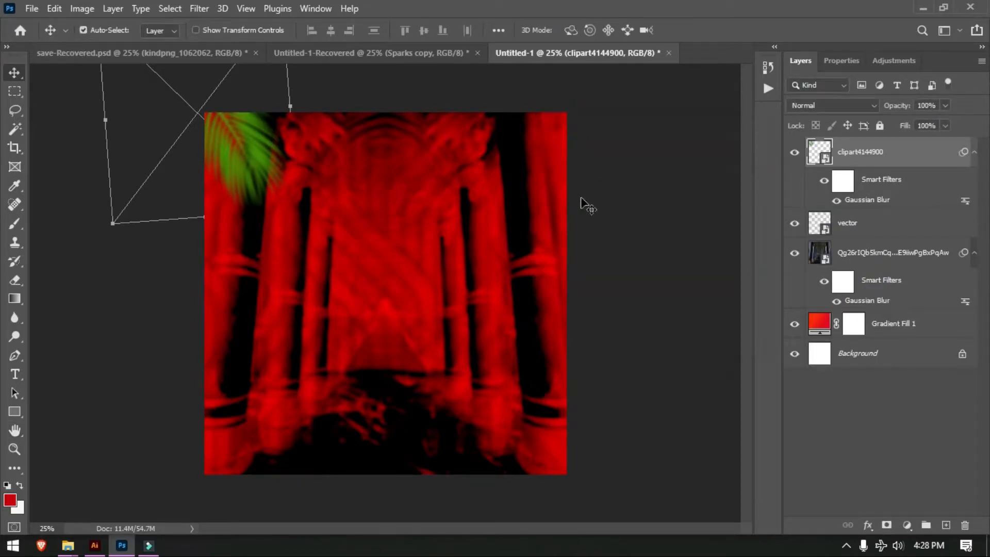
- Duplicate the blurred palm leaf, move the copy to the lower-right part of the canvas and rotate it to about -98.5°
key("ctrl+j")
left_click_drag(231, 146, 513, 433)
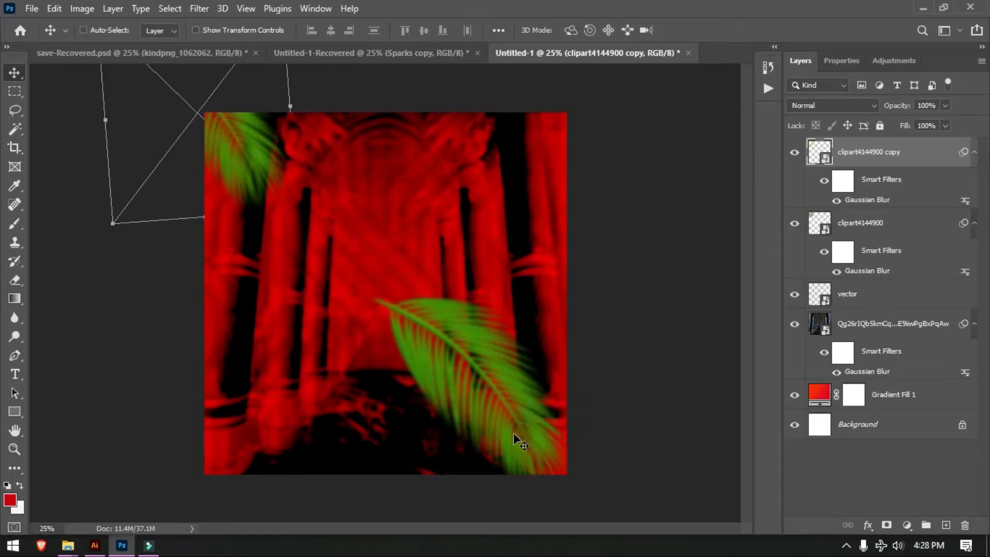
key("ctrl+t")
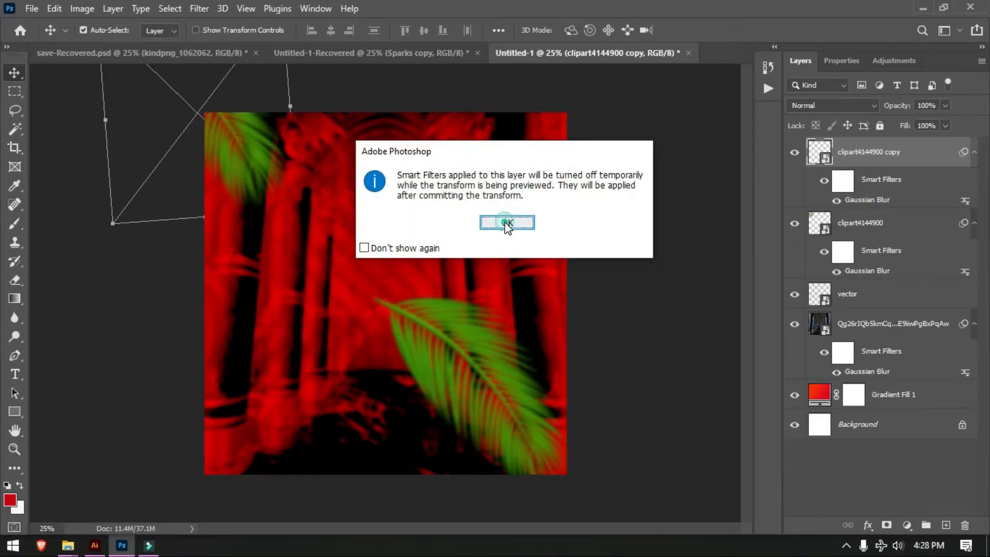
left_click(506, 223)
left_click_drag(360, 283, 603, 506)
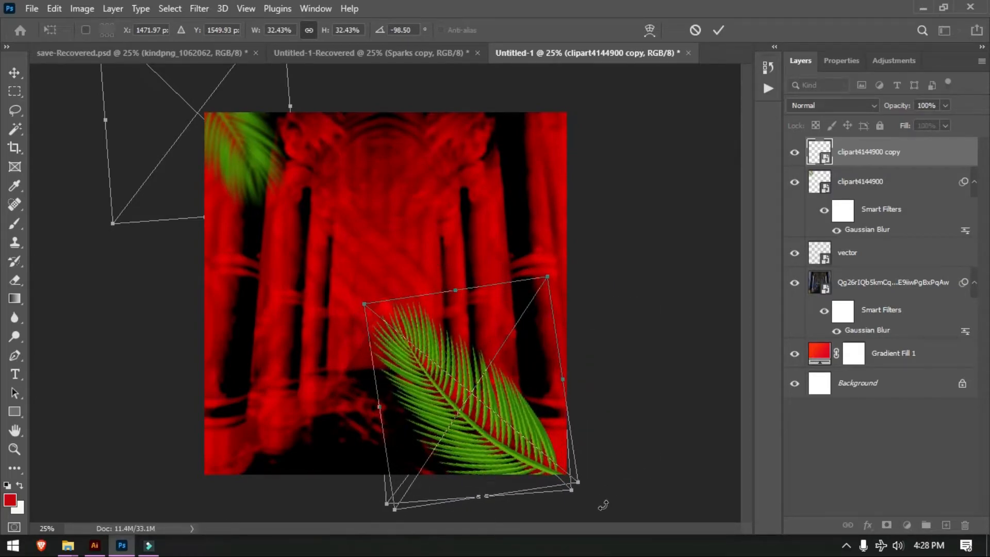
- Move the leaf copy partly outside the canvas's lower-right corner and nudge the original leaf further into the upper-left corner
left_click_drag(509, 447, 613, 517)
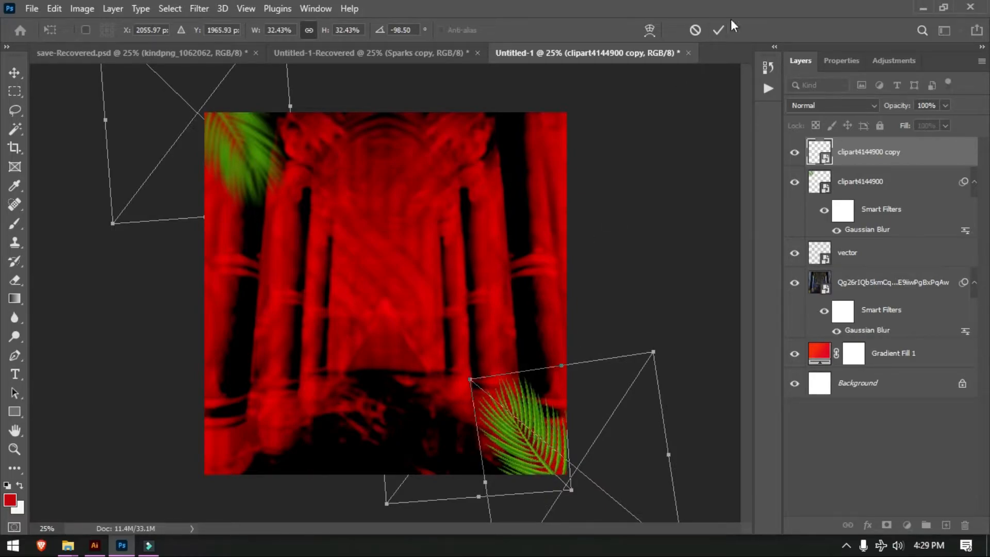
left_click(718, 30)
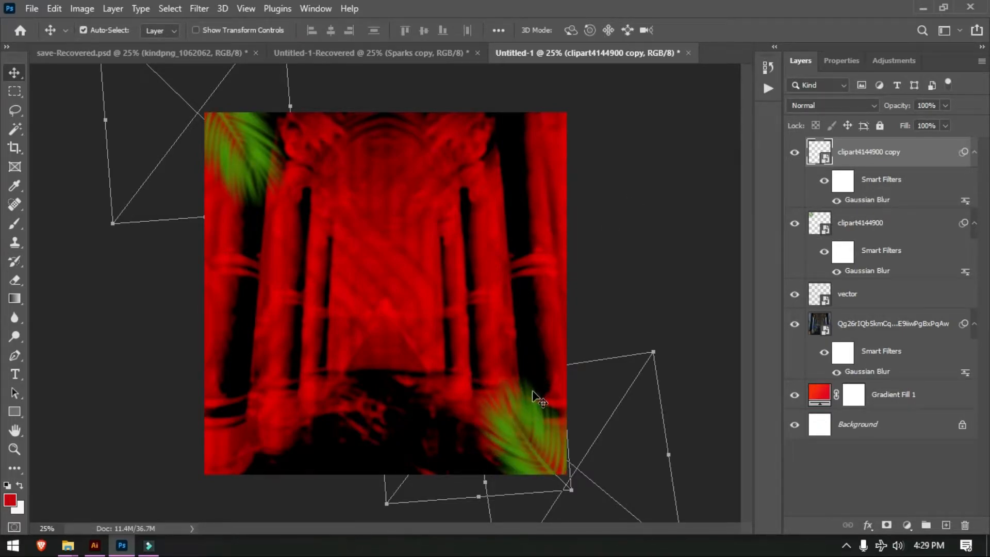
left_click_drag(534, 420, 545, 431)
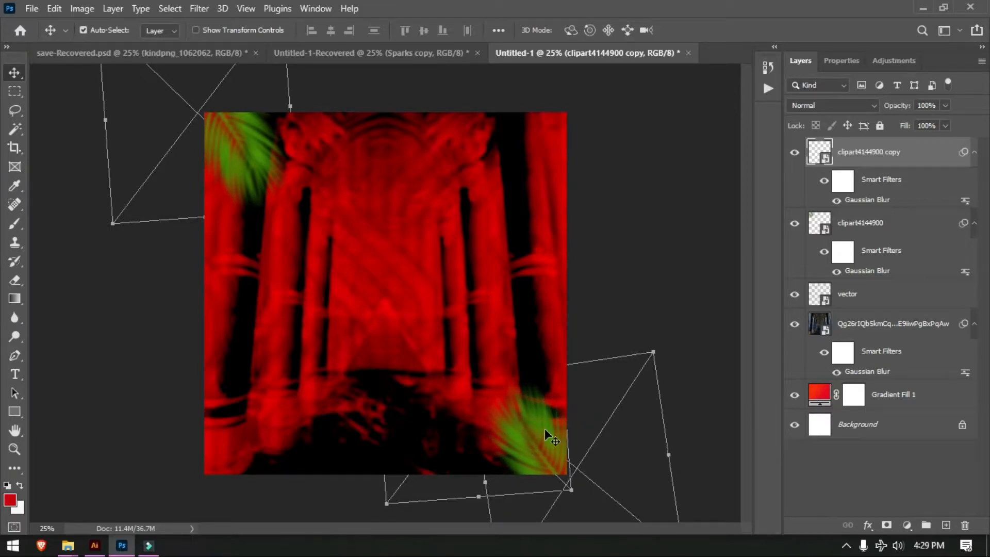
left_click(222, 147)
left_click_drag(232, 156, 228, 150)
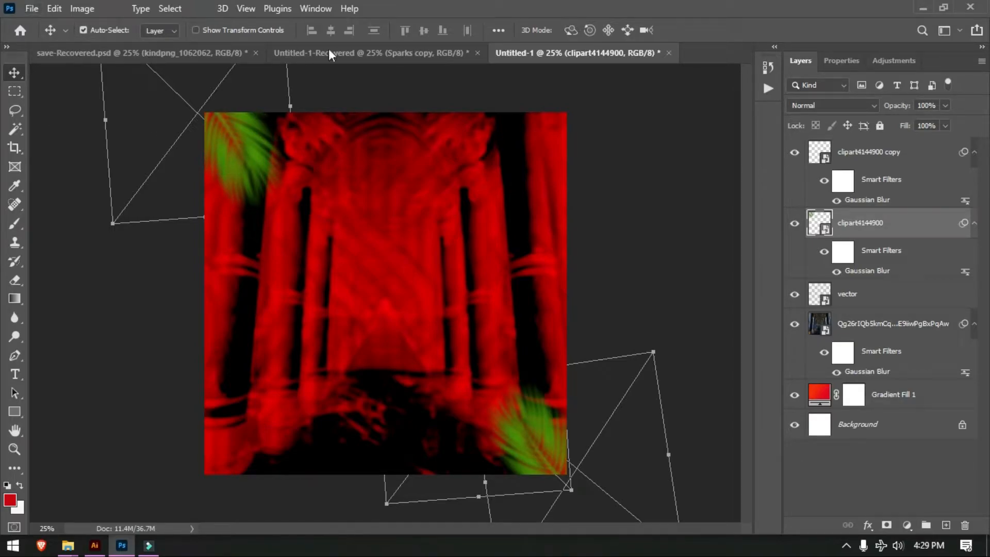
- Check the finished reference poster, and place the file "image" of the cheering man as an embedded image in the Untitled-1 document
left_click(419, 59)
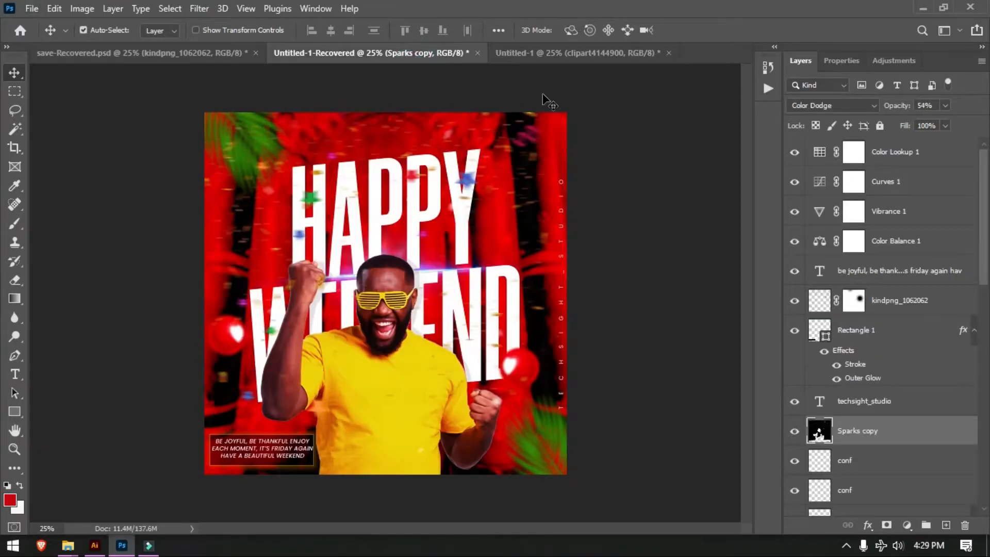
left_click(553, 55)
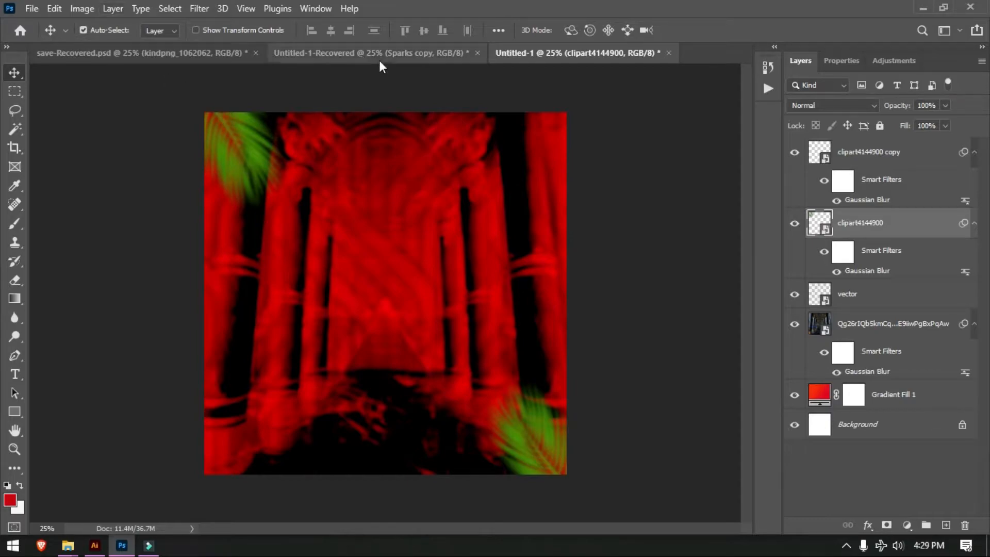
left_click(399, 54)
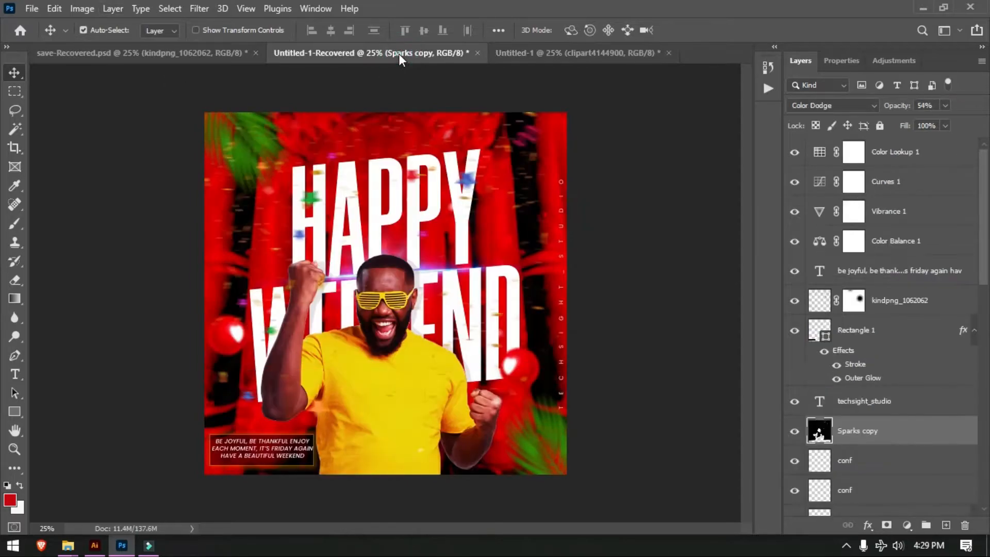
left_click(550, 53)
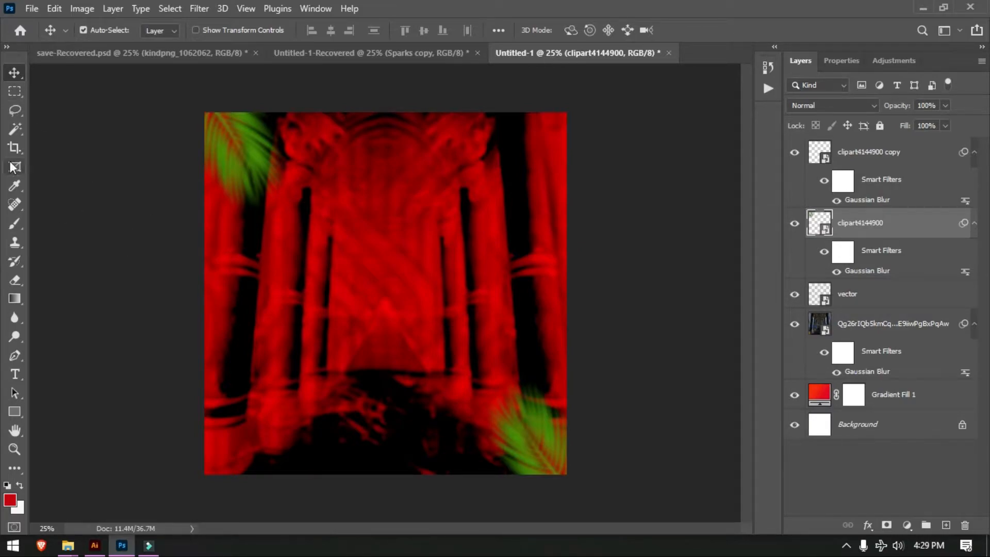
left_click(32, 9)
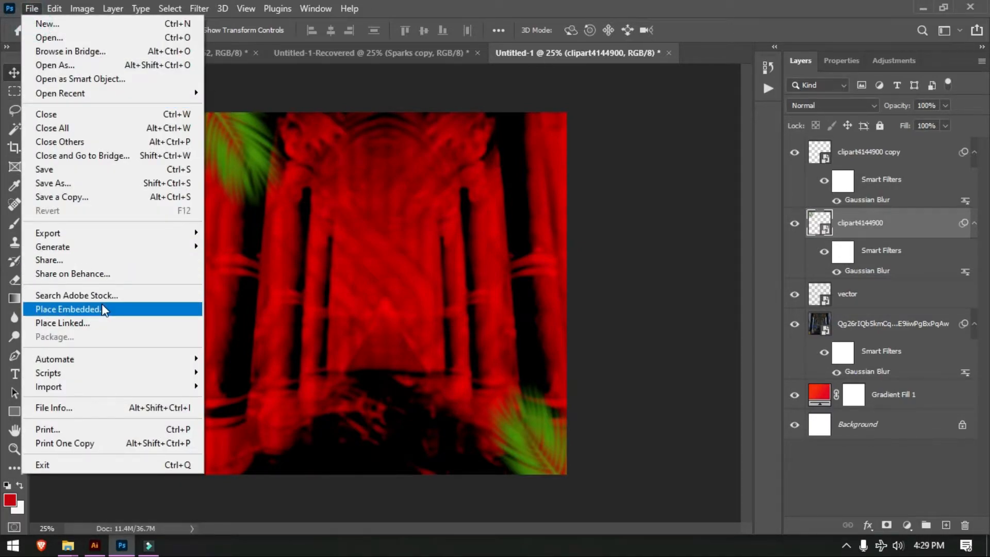
left_click(102, 308)
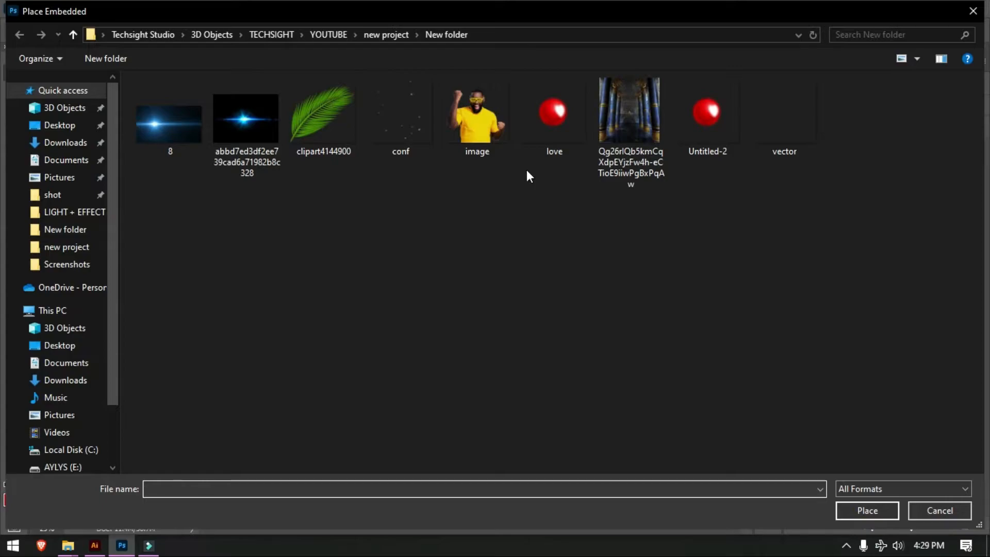
left_click(460, 147)
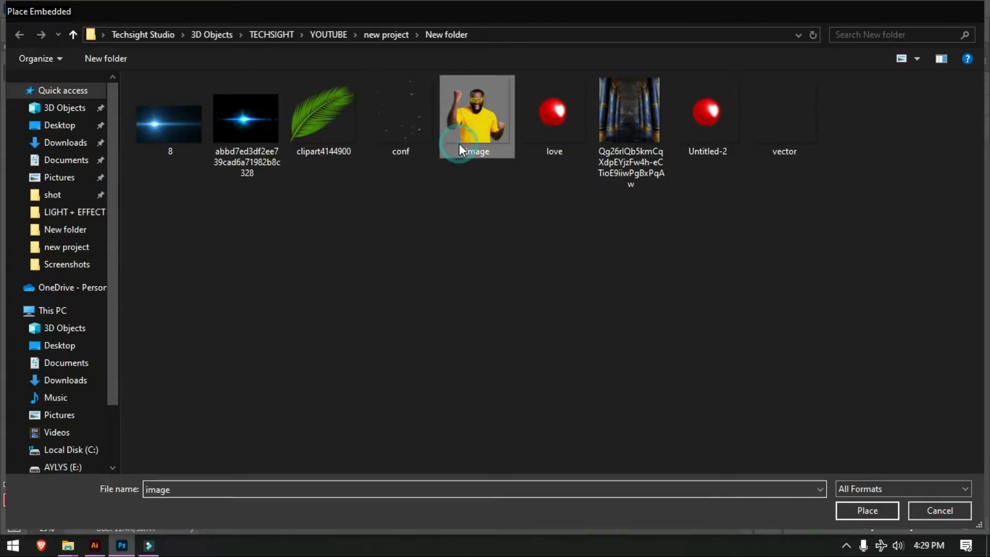
double_click(459, 148)
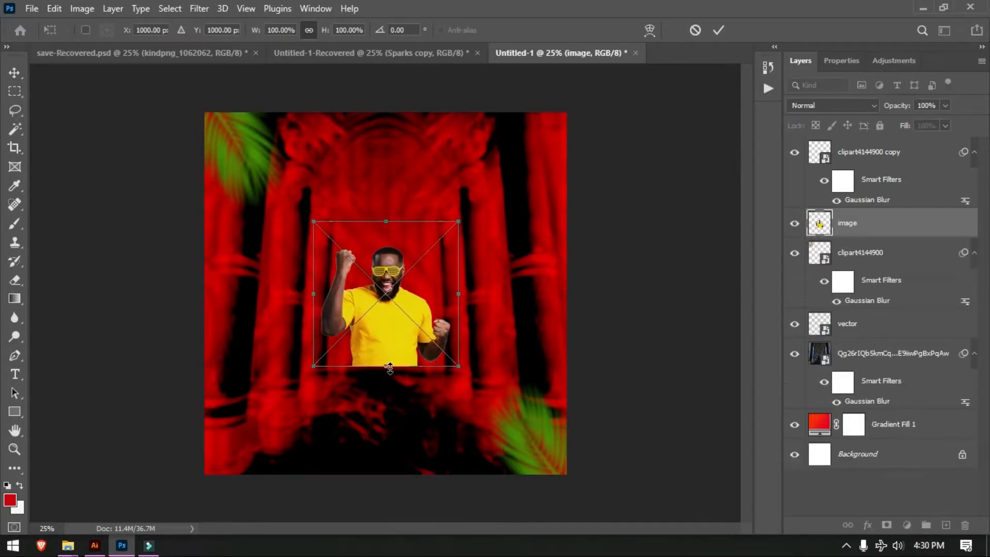
- Enlarge the man to roughly twice his size, resting on the canvas's lower edge, and move his layer above all others
left_click_drag(390, 368, 382, 451)
left_click_drag(388, 394, 389, 370)
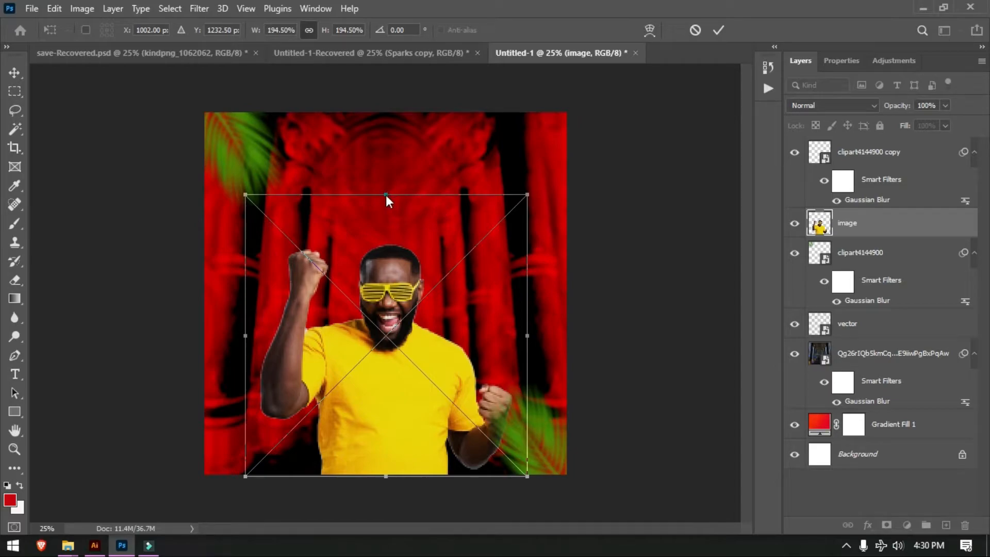
left_click_drag(388, 194, 390, 181)
left_click(719, 30)
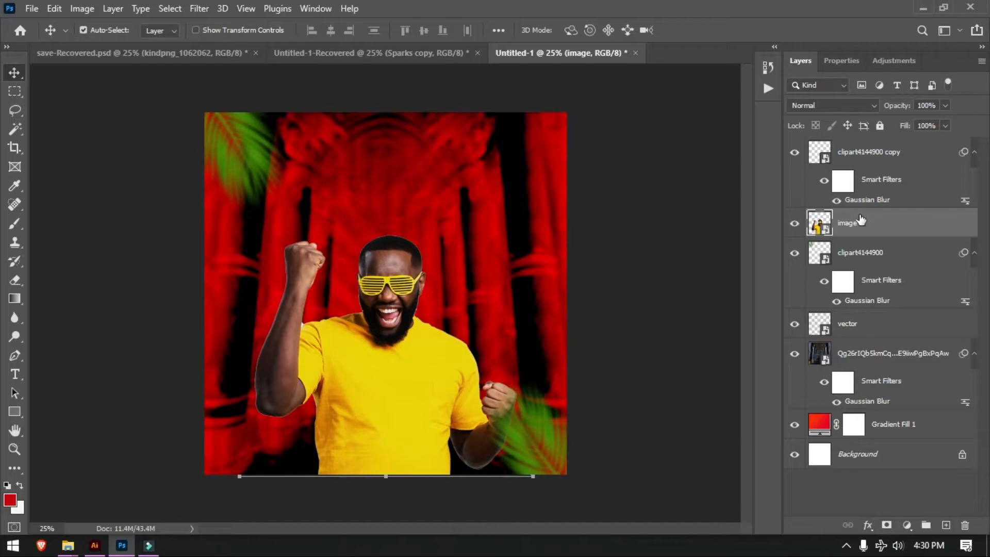
left_click_drag(862, 222, 854, 146)
left_click(386, 348)
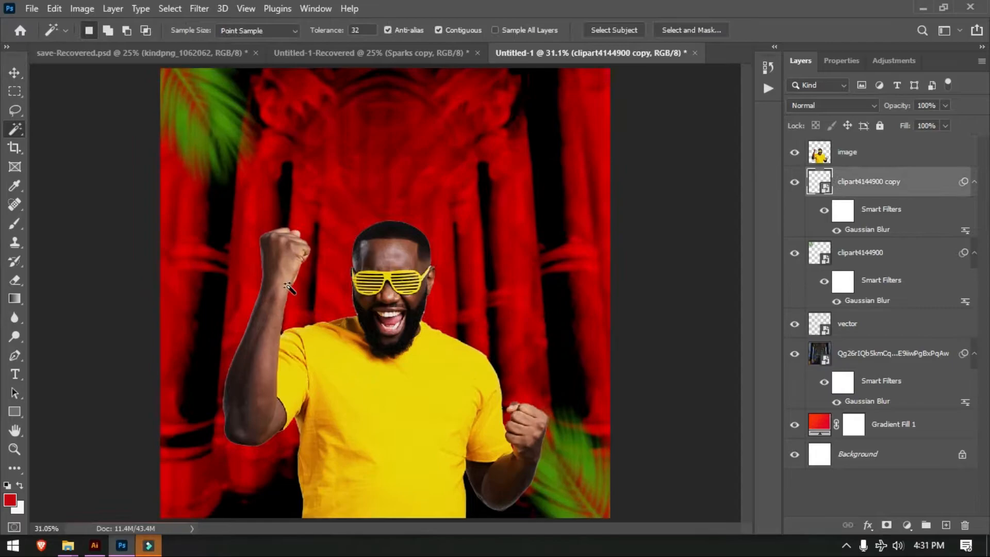
- Add the text "HAPPY WEEKEND" on two lines above the man's head, in a layer beneath the man
key("t")
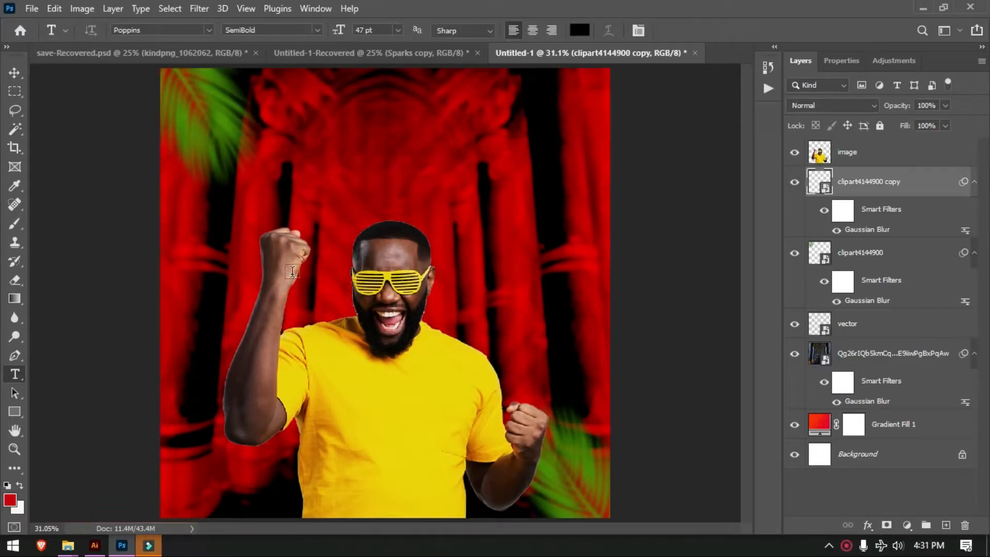
left_click(310, 175)
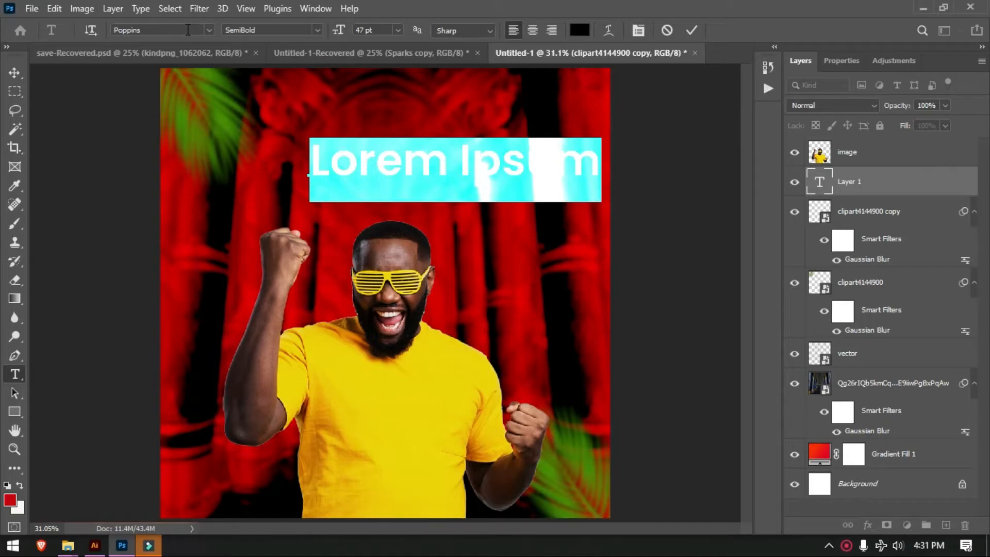
type("ha")
key("BackSpace")
key("BackSpace")
type("HAPPY")
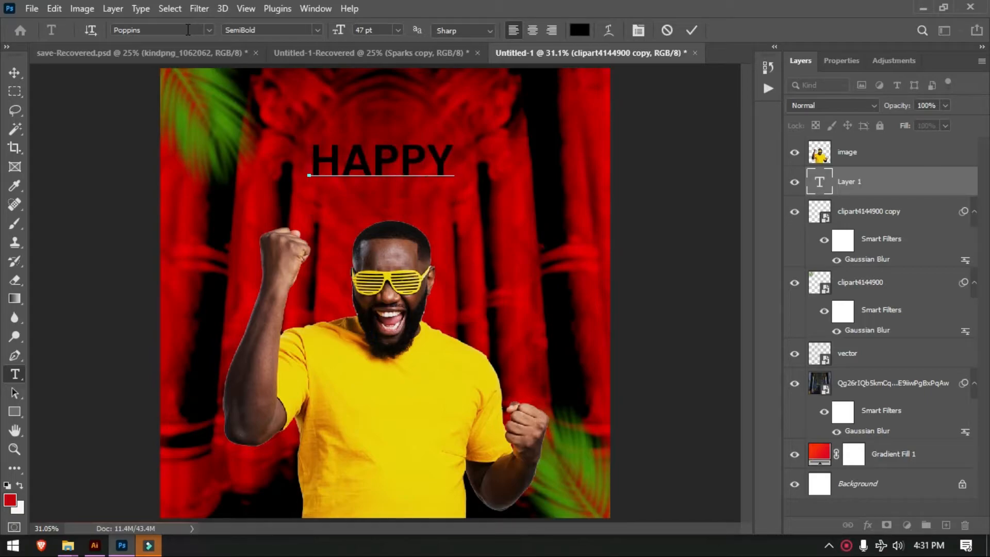
key("Return")
type("W")
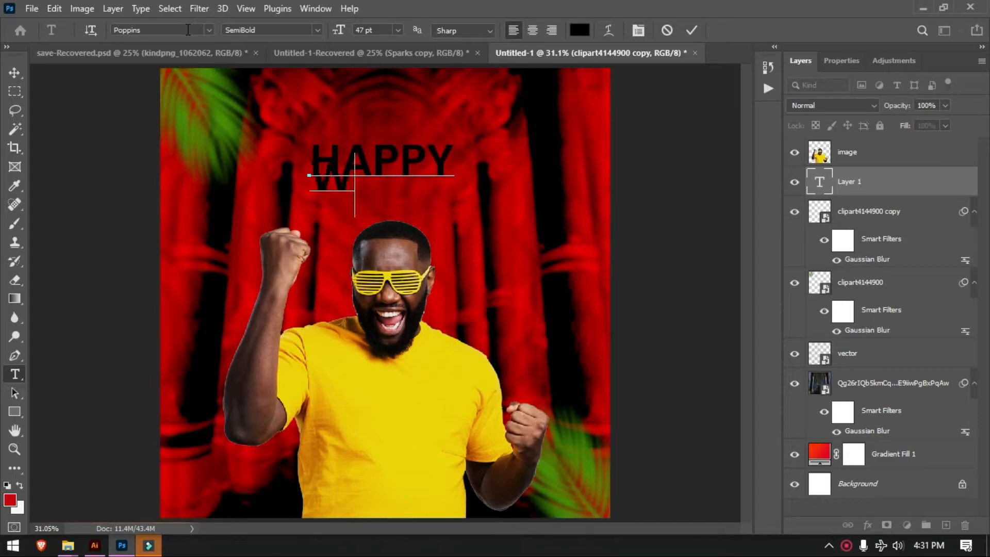
type("EEKEND")
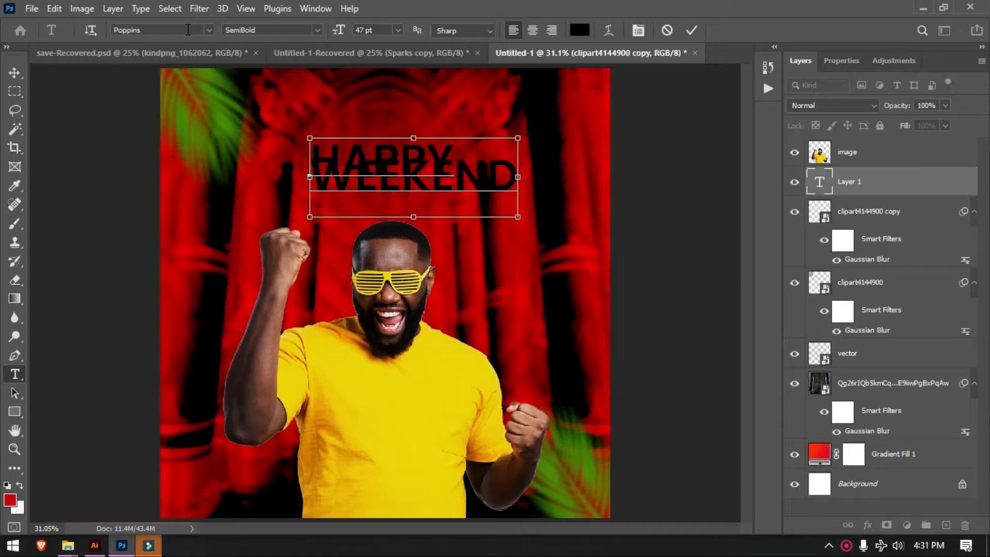
- Centre-align the HAPPY WEEKEND text and colour it white (ffffff)
key("ctrl+a")
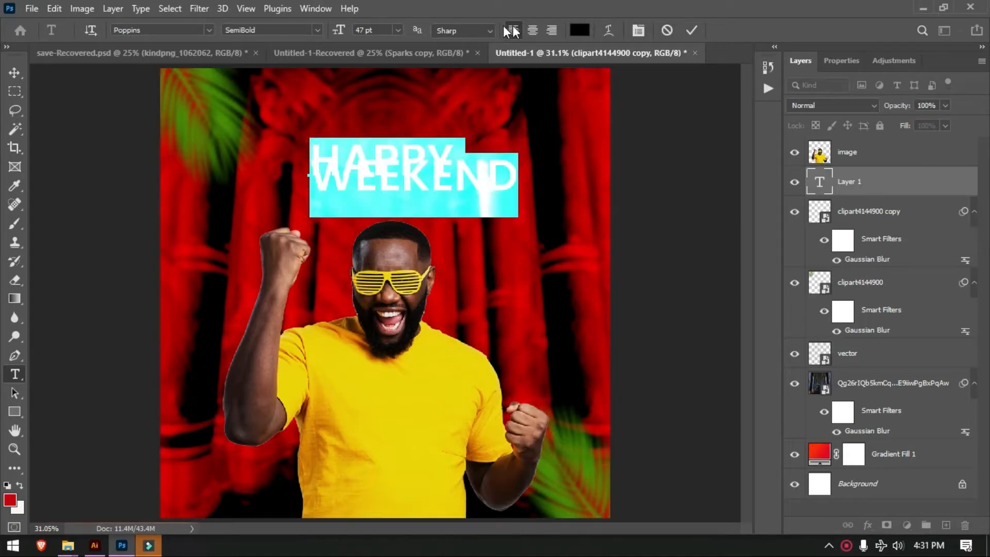
left_click(532, 30)
left_click(577, 30)
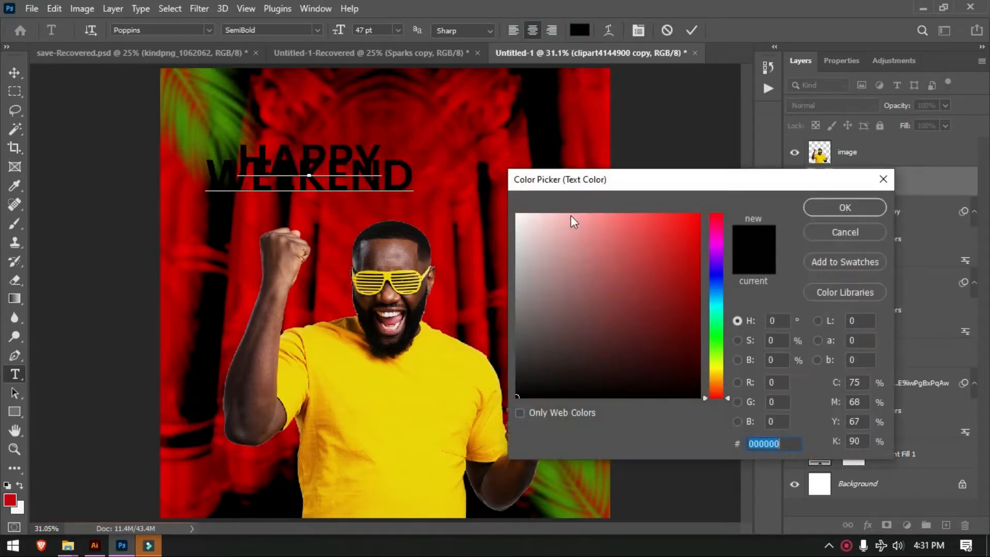
left_click_drag(547, 227, 522, 183)
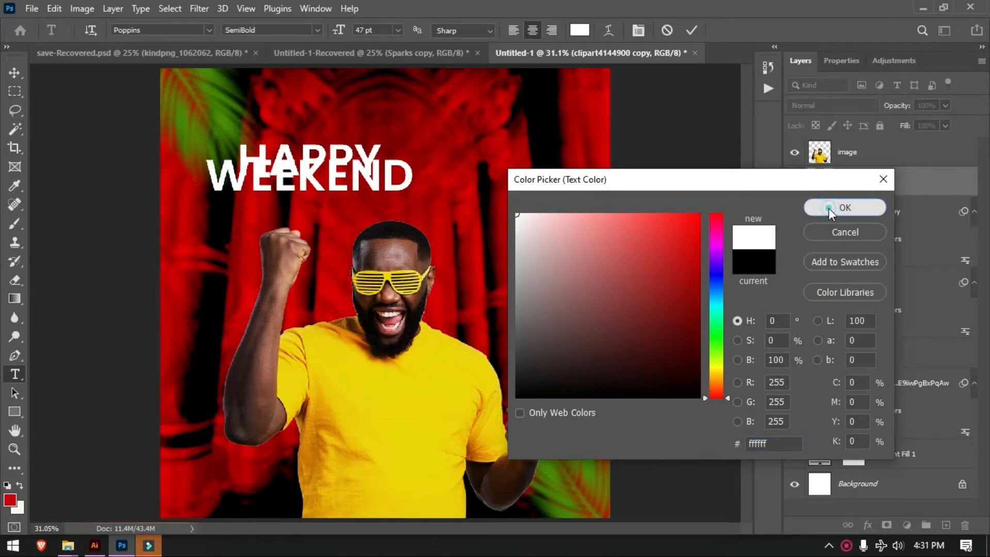
left_click(830, 208)
- Set the font of the HAPPY WEEKEND text to Morganite Bold
left_click(210, 30)
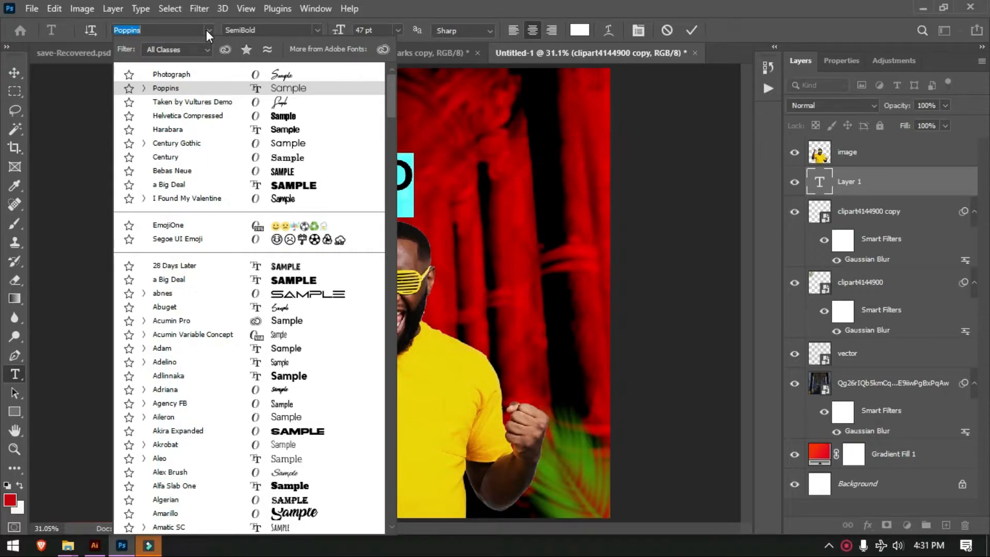
type("MOR")
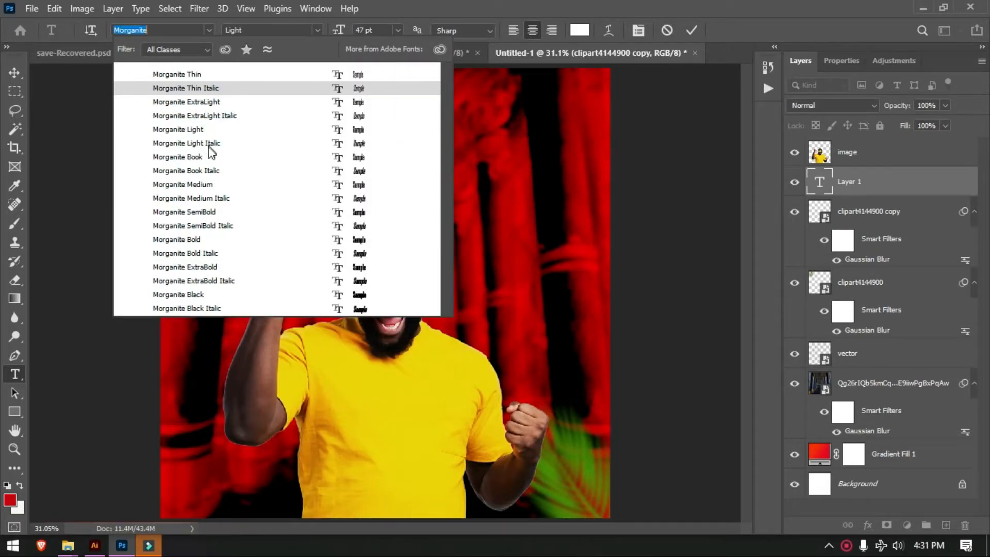
left_click(216, 240)
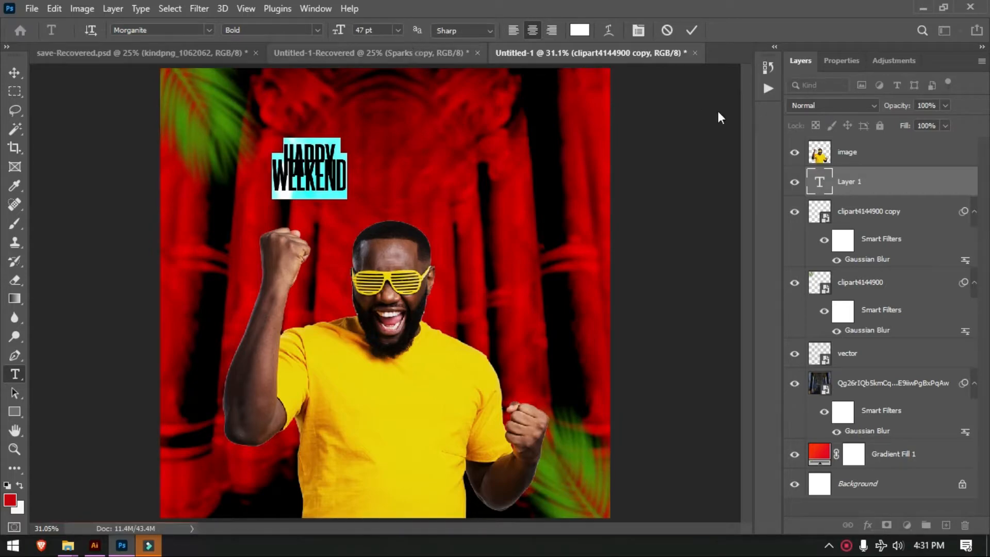
- Set the HAPPY WEEKEND text's leading to 146 pt and its font size to 199 pt
left_click(639, 31)
left_click_drag(689, 156, 759, 158)
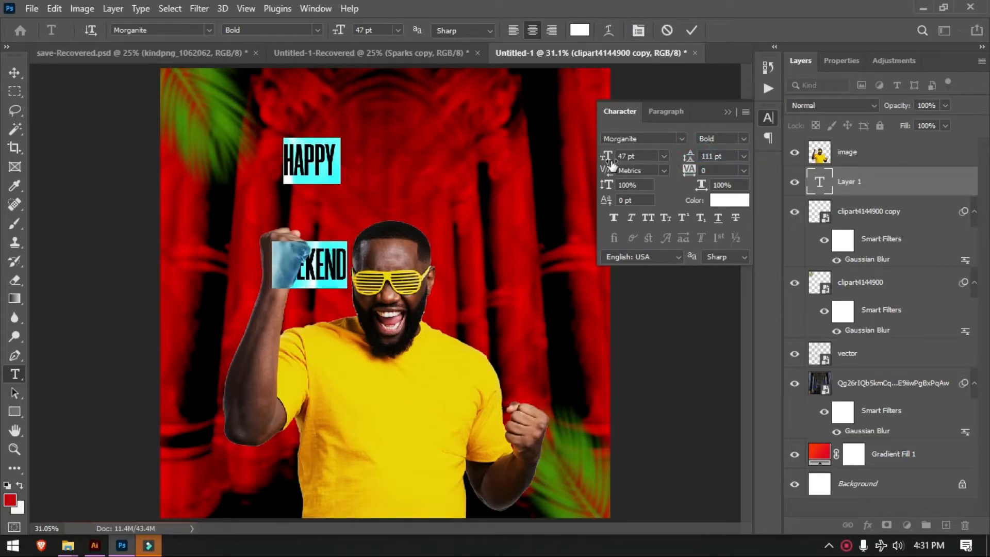
left_click_drag(607, 157, 705, 157)
left_click_drag(603, 156, 627, 156)
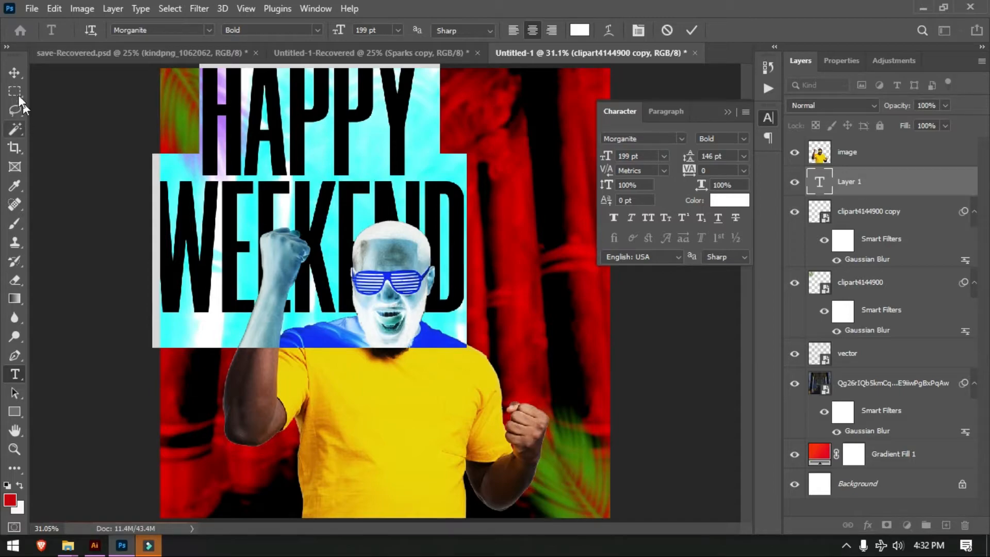
- Move the HAPPY WEEKEND text down and to the right so it sits around the canvas's middle behind the man
left_click(14, 73)
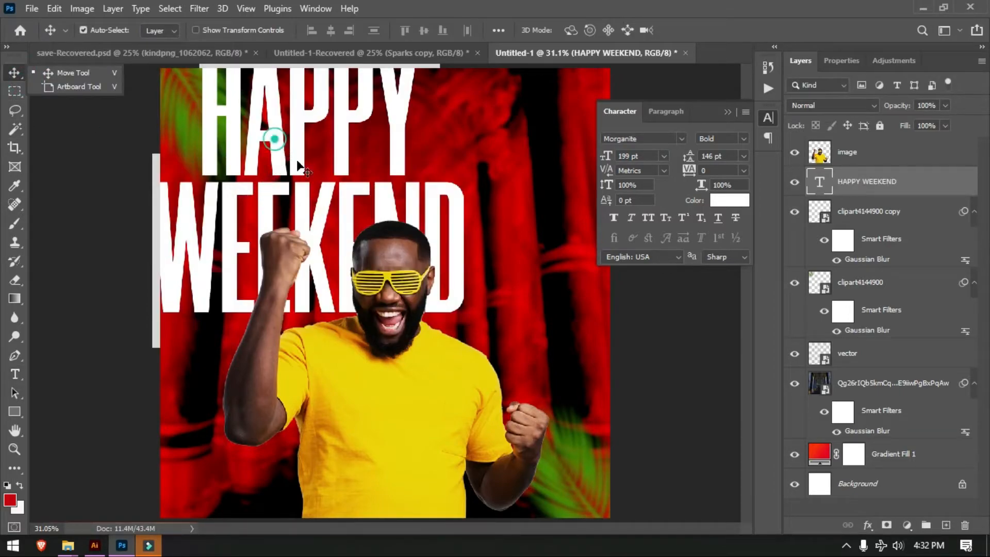
left_click(354, 213)
left_click_drag(266, 171, 350, 260)
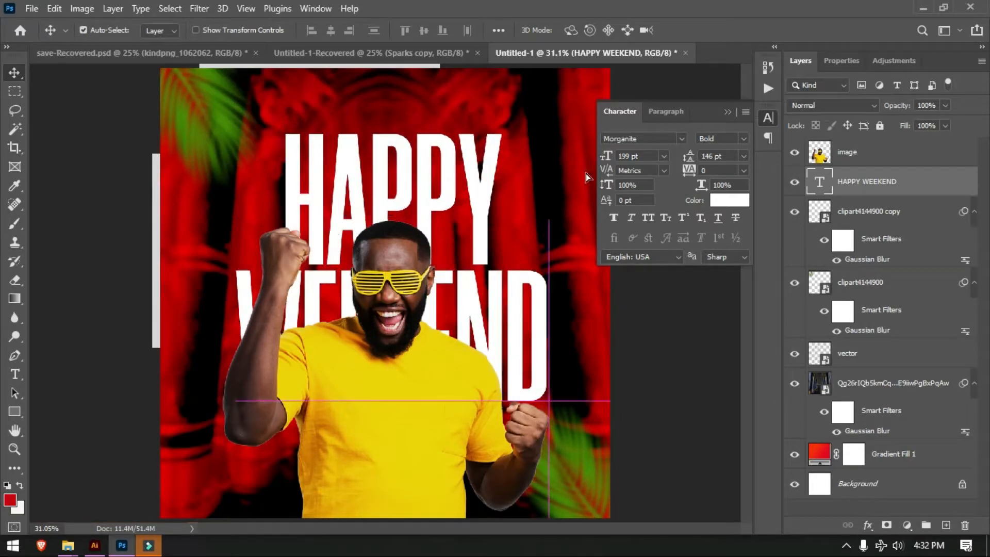
- Increase the headline's font size to 226 pt and its leading to 169 pt, and shift the text slightly down
left_click_drag(612, 156, 606, 159)
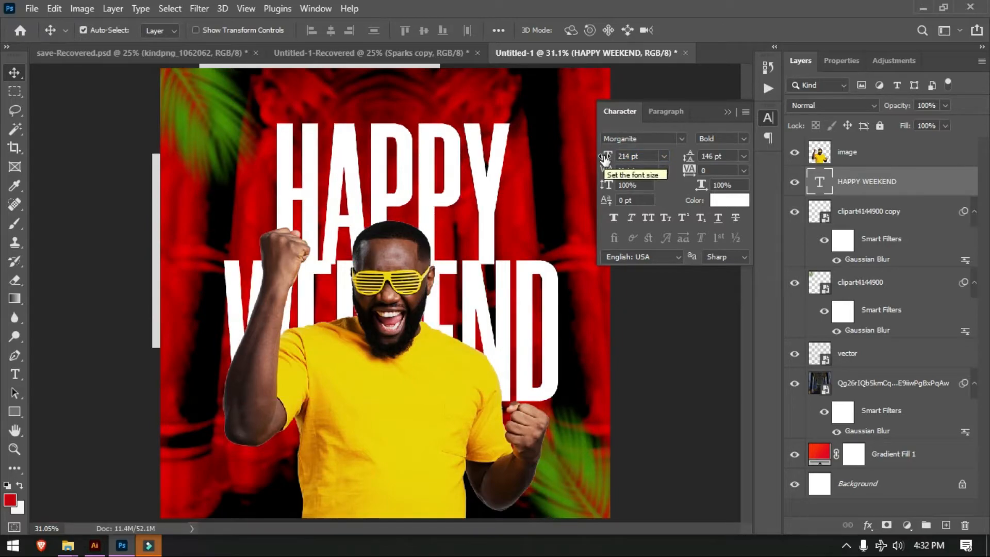
left_click_drag(402, 196, 400, 205)
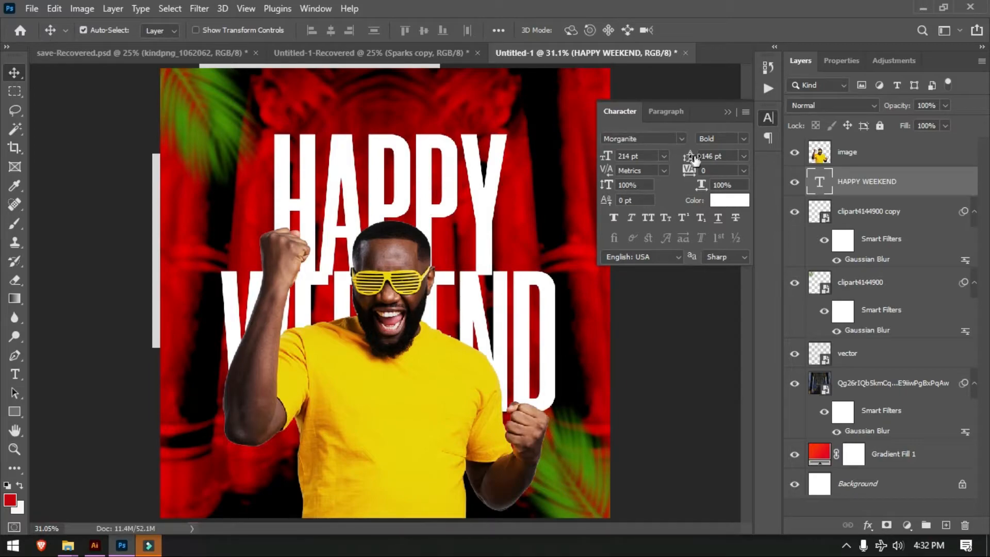
left_click_drag(691, 157, 708, 156)
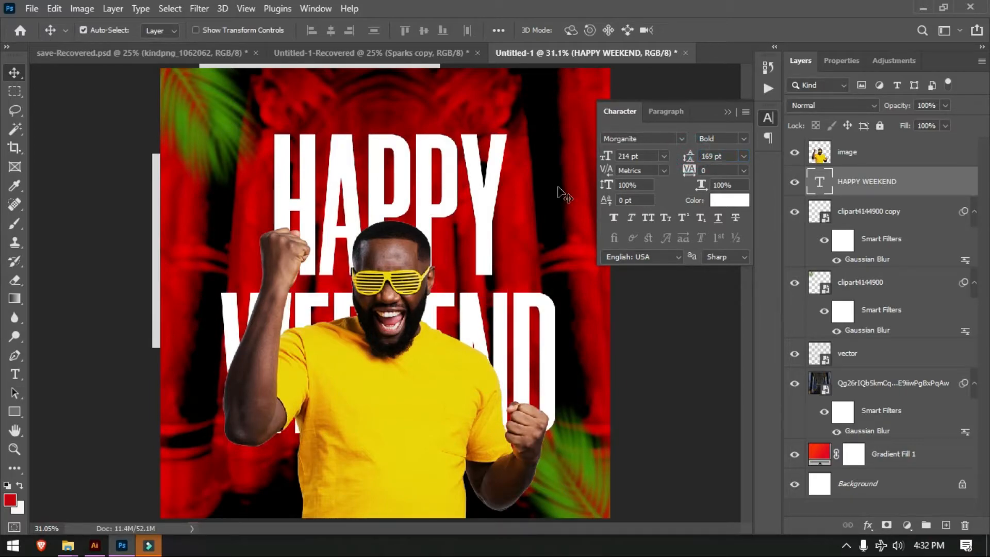
left_click_drag(608, 157, 619, 158)
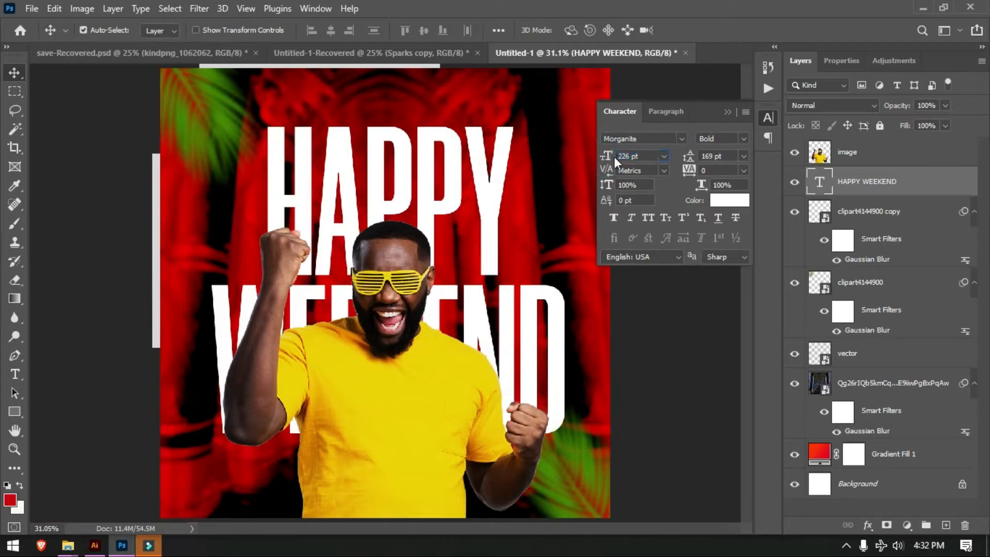
- Nudge the headline text and centre it horizontally relative to the canvas
left_click(496, 181)
left_click_drag(497, 180, 499, 181)
left_click(499, 29)
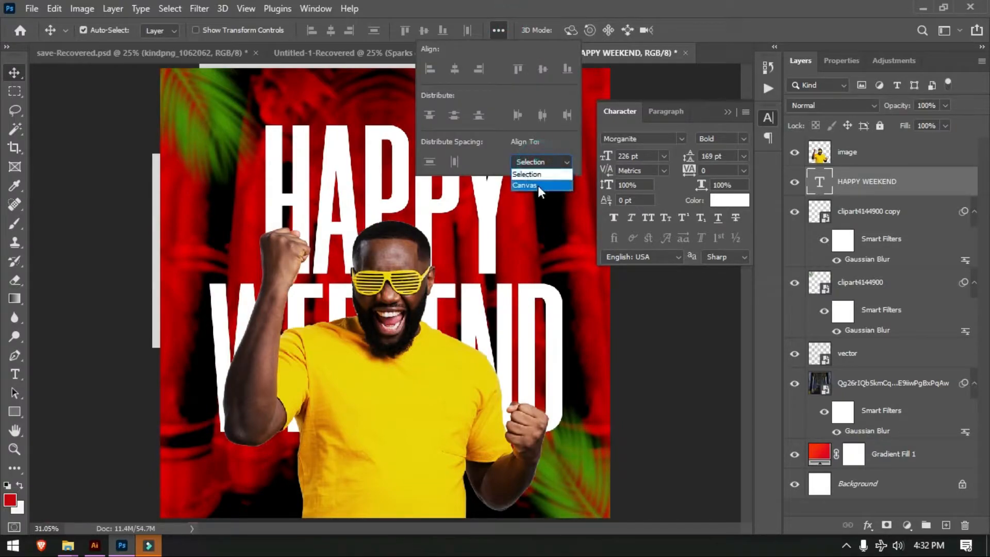
left_click(537, 184)
left_click(331, 30)
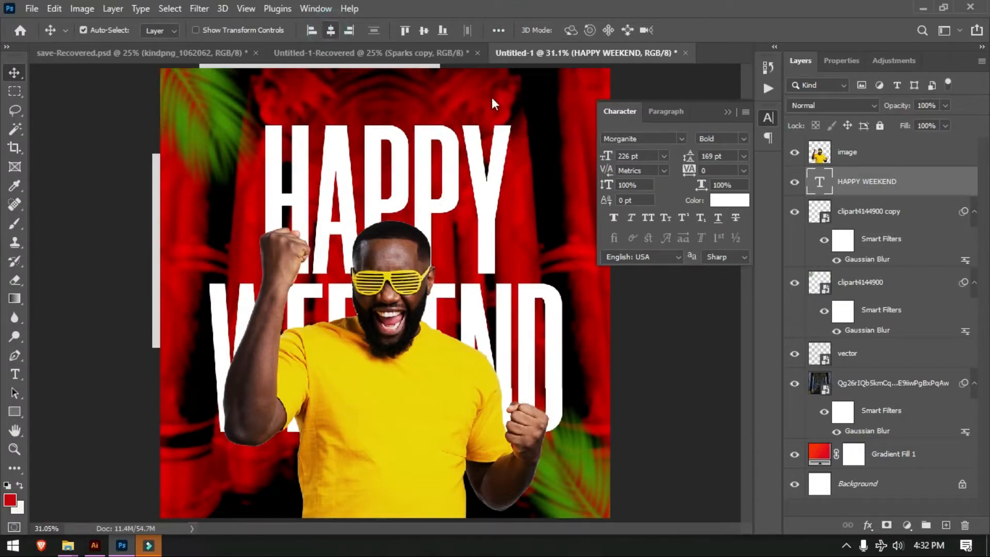
- Set the headline's leading to 166 pt and leave Free Transform without altering the text's shape
left_click_drag(691, 160, 690, 161)
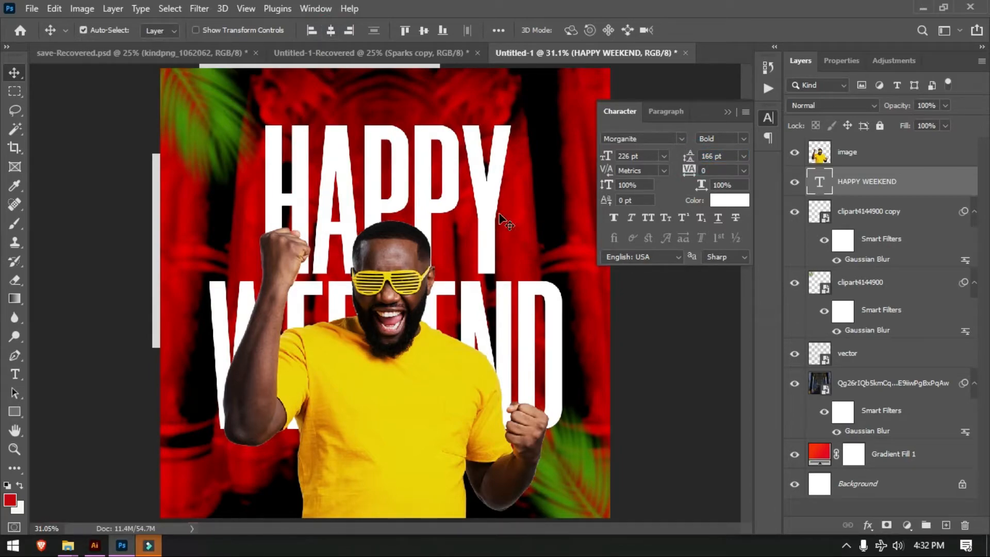
key("ctrl+t")
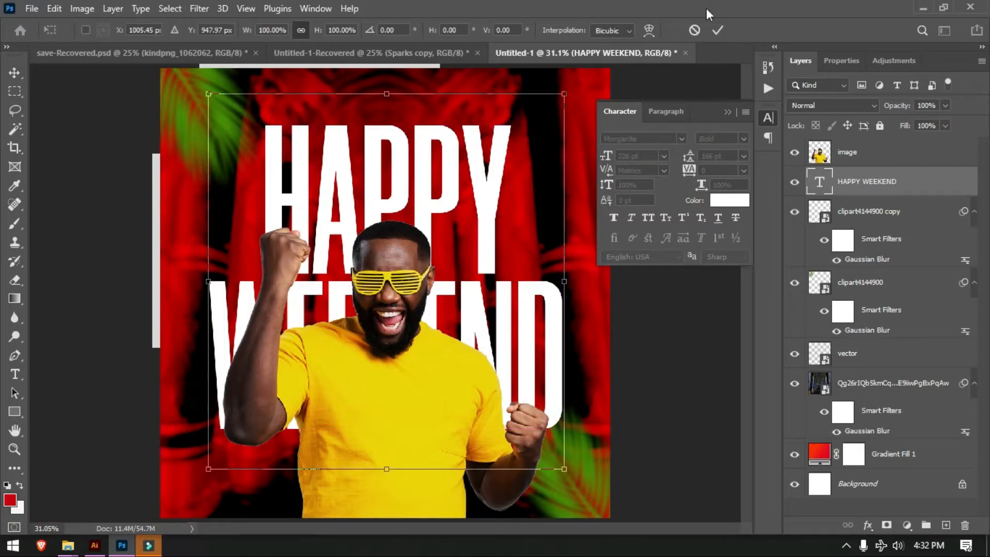
left_click(720, 30)
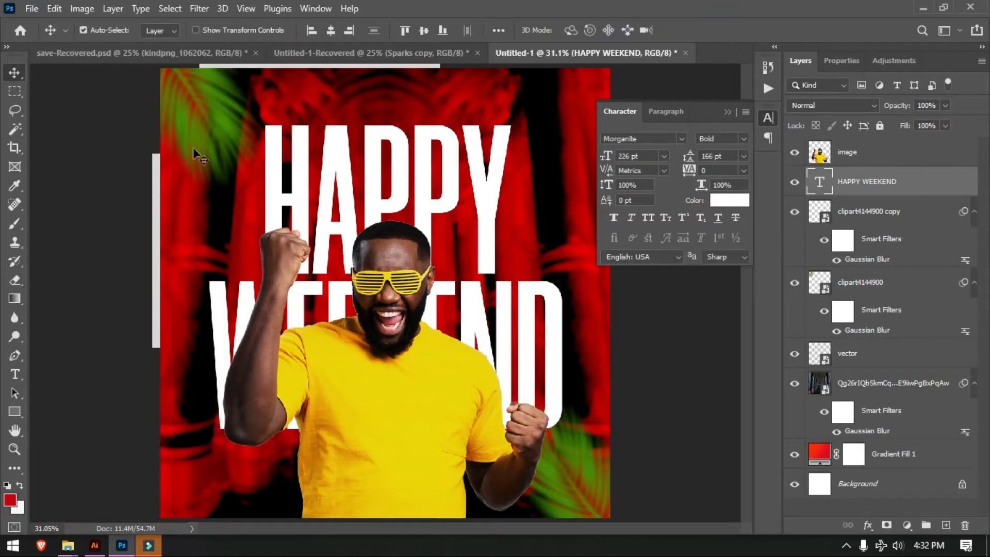
- Place the blue lens flare image abbd7ed3df2ee739cad6a71982b8c328 as an embedded layer above the headline, with its streak running between HAPPY and WEEKEND
left_click(31, 9)
left_click(102, 309)
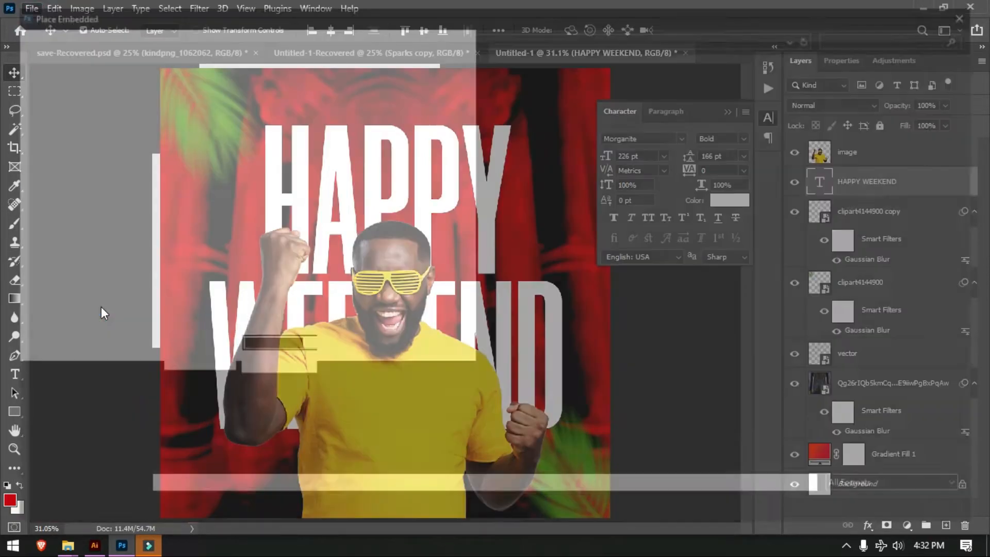
double_click(253, 129)
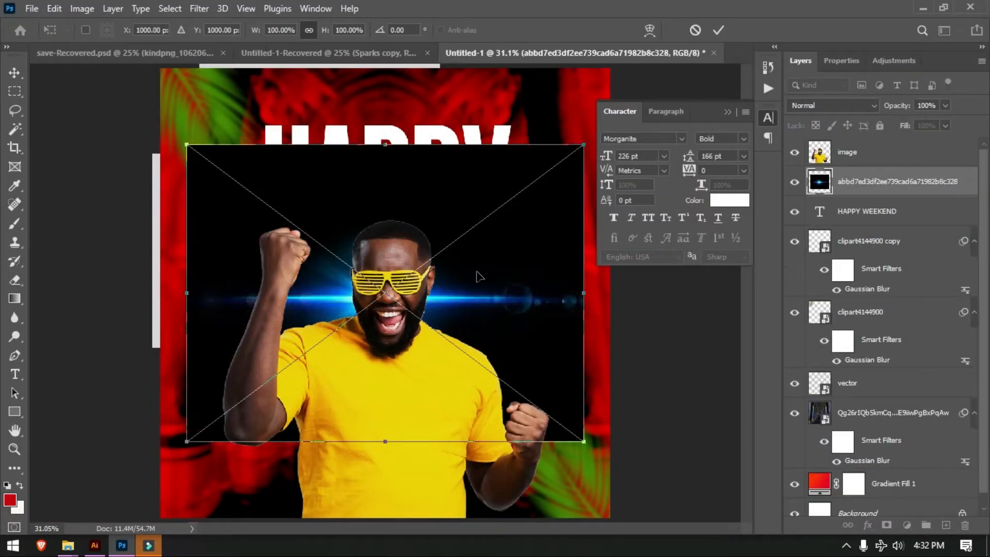
left_click_drag(493, 261, 735, 23)
left_click_drag(537, 205, 440, 278)
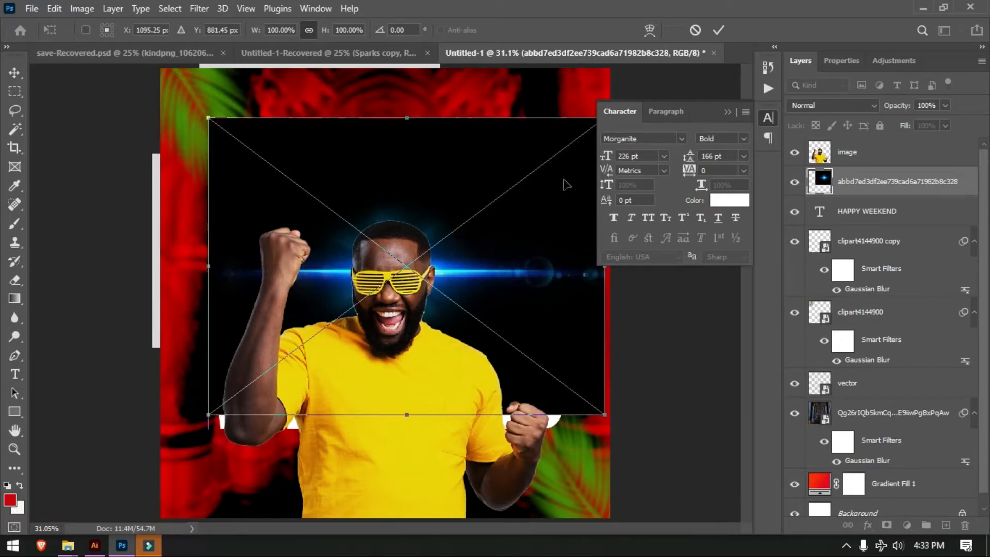
left_click(721, 29)
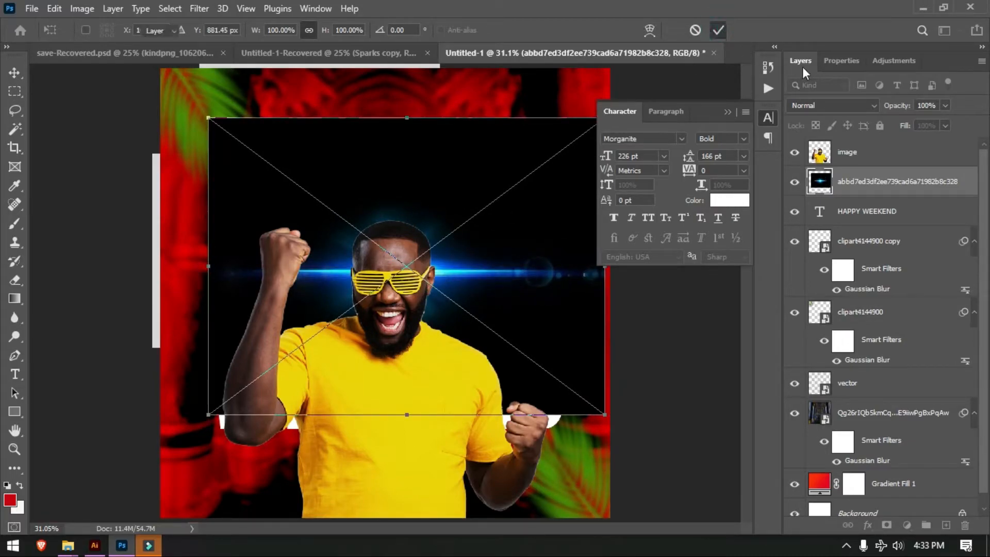
- Set the lens flare layer's blend mode to Screen and nudge the streak into the gap between the headline's two lines
left_click(825, 105)
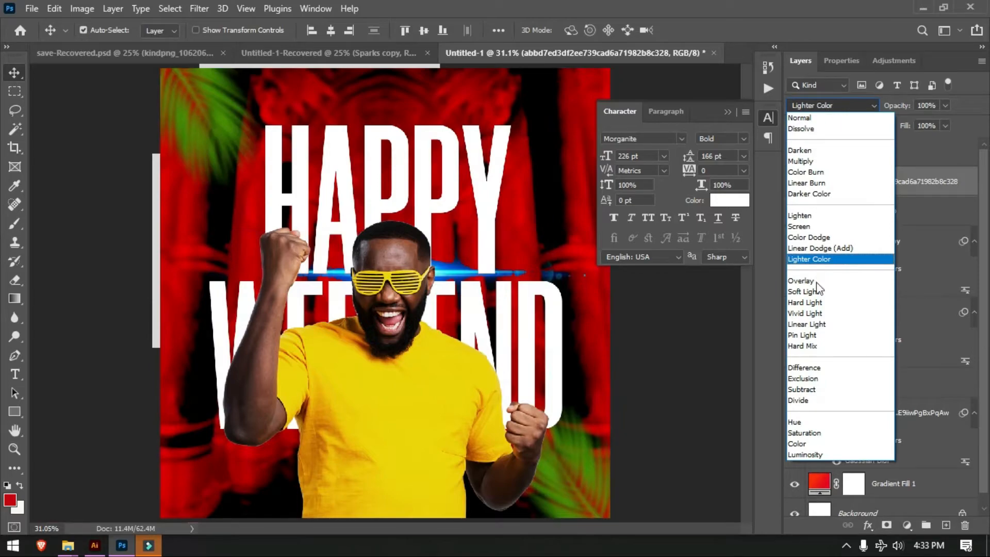
left_click(799, 226)
left_click_drag(475, 277, 463, 279)
- Skew the flare and HAPPY WEEKEND layers together vertically by about -5.4° so they rise to the right, and shift them slightly down
left_click(879, 211, "shift")
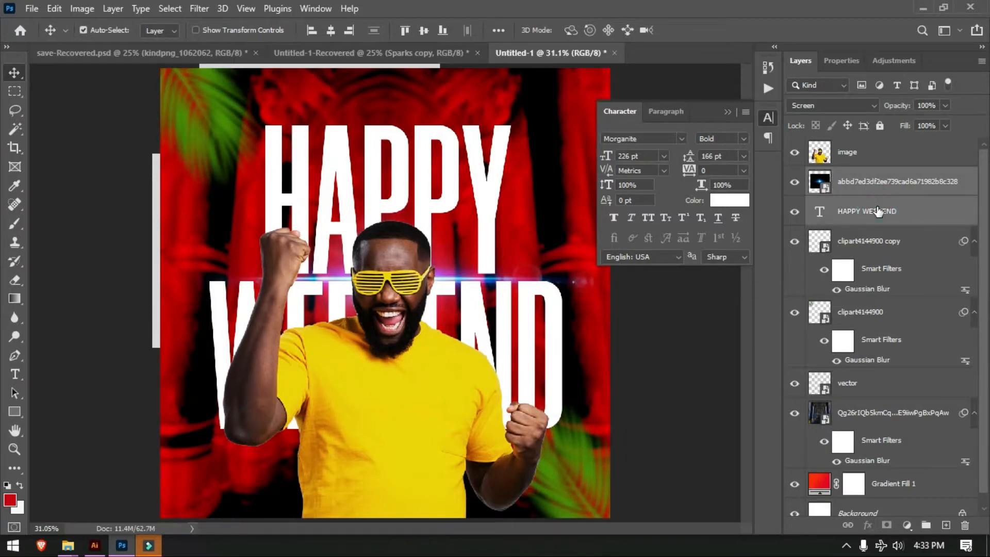
key("ctrl+t")
right_click(568, 281)
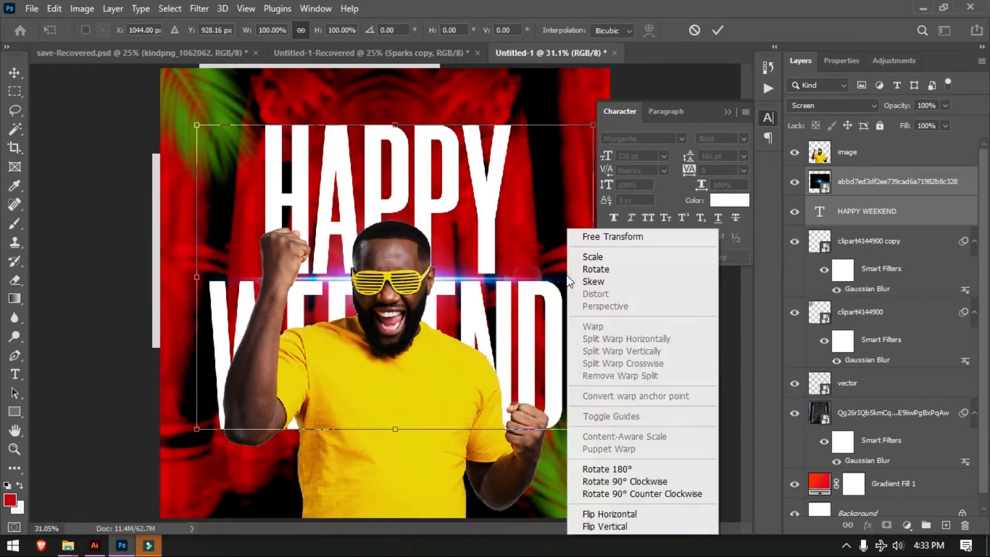
left_click(592, 281)
left_click_drag(593, 279, 593, 240)
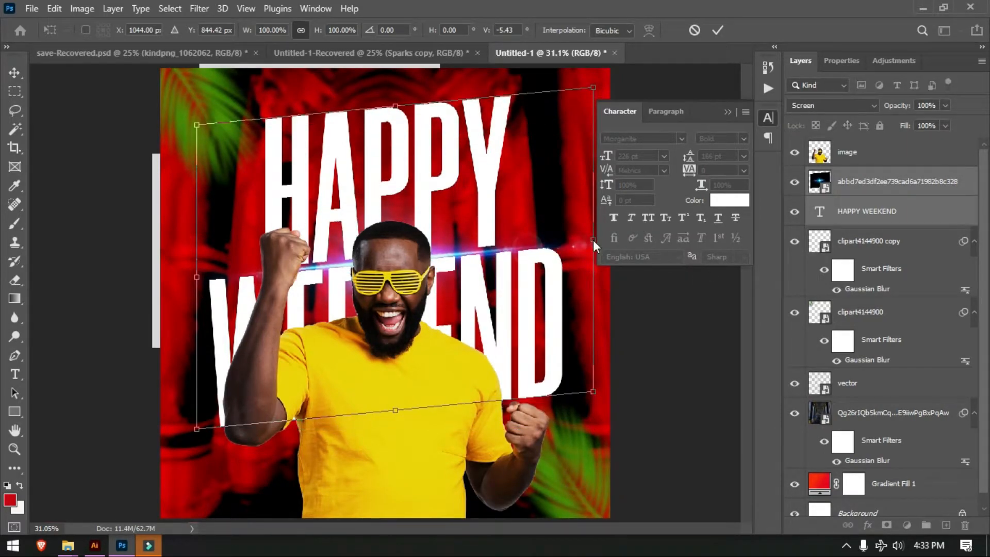
left_click_drag(488, 207, 490, 213)
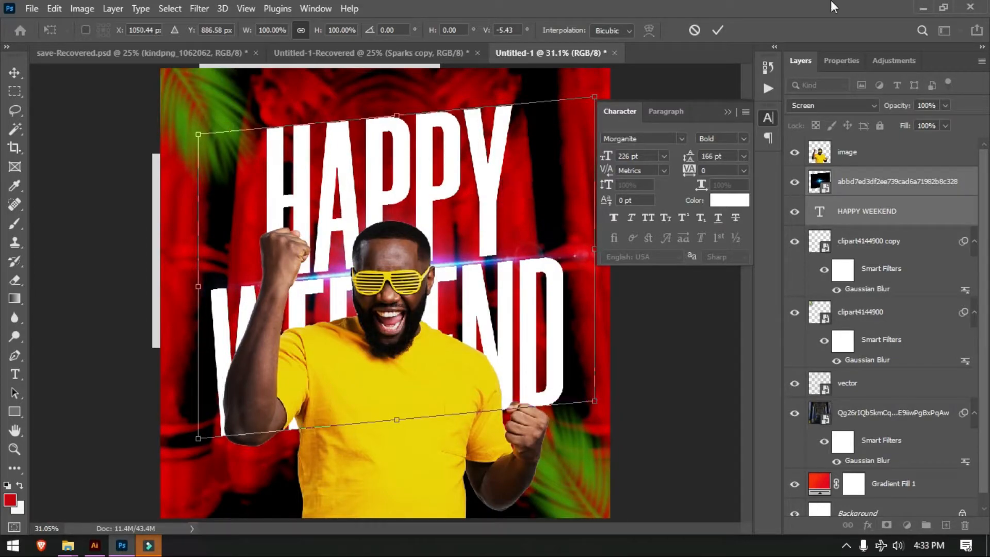
left_click(718, 30)
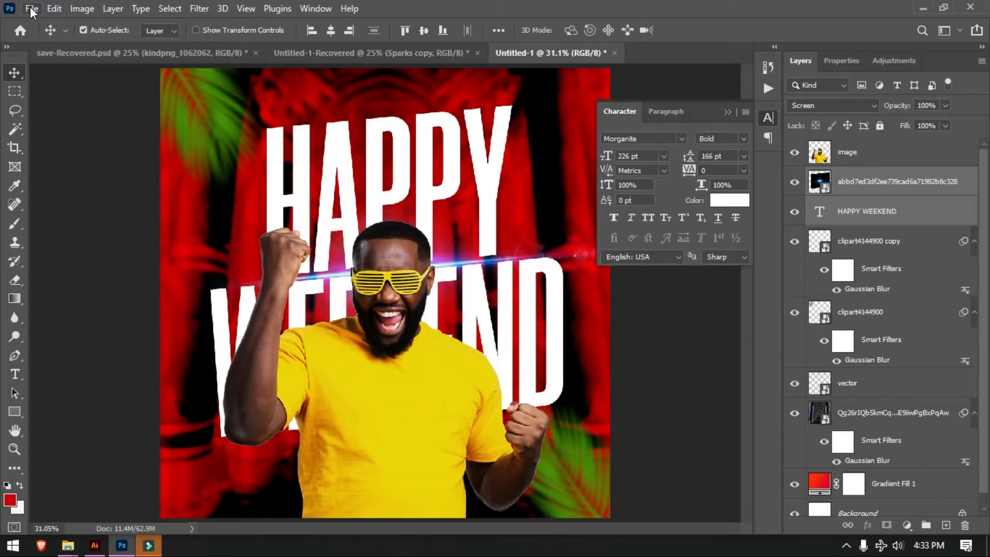
- Rasterize the lens flare layer and erase its right end beside the D of WEEKEND with a 125 px eraser
left_click(879, 182)
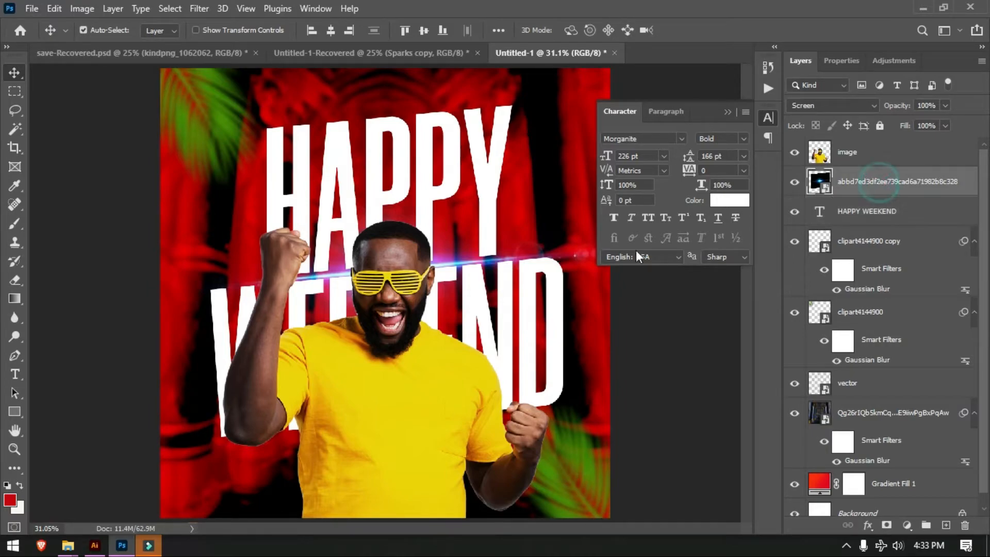
key("e")
left_click(573, 262)
key("Return")
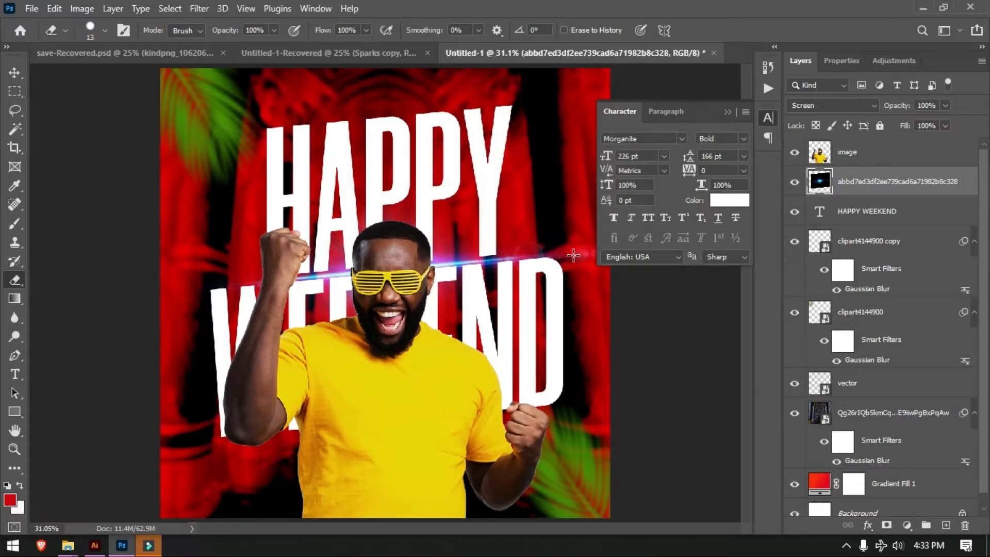
key("bracketright")
key("bracketright")
key("bracketright")
key("bracketright")
key("bracketright")
key("bracketright")
key("bracketright")
key("bracketright")
key("bracketright")
key("bracketright")
key("bracketright")
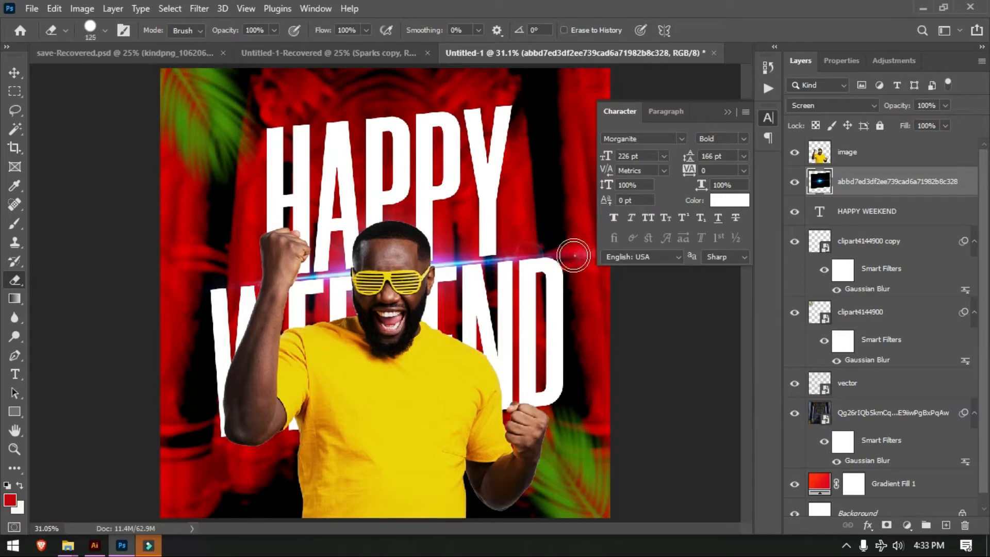
left_click_drag(560, 235, 604, 285)
key("v")
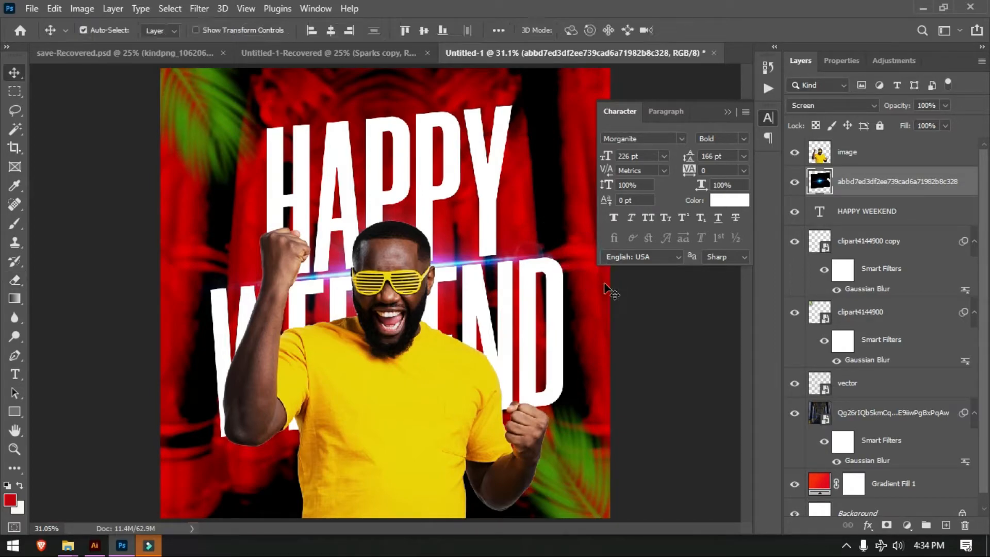
left_click(29, 9)
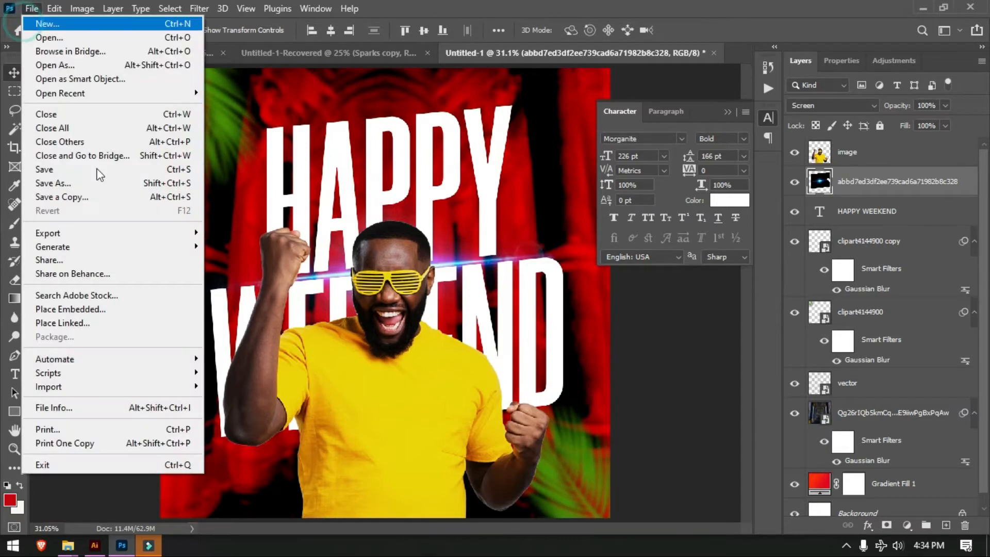
left_click(112, 306)
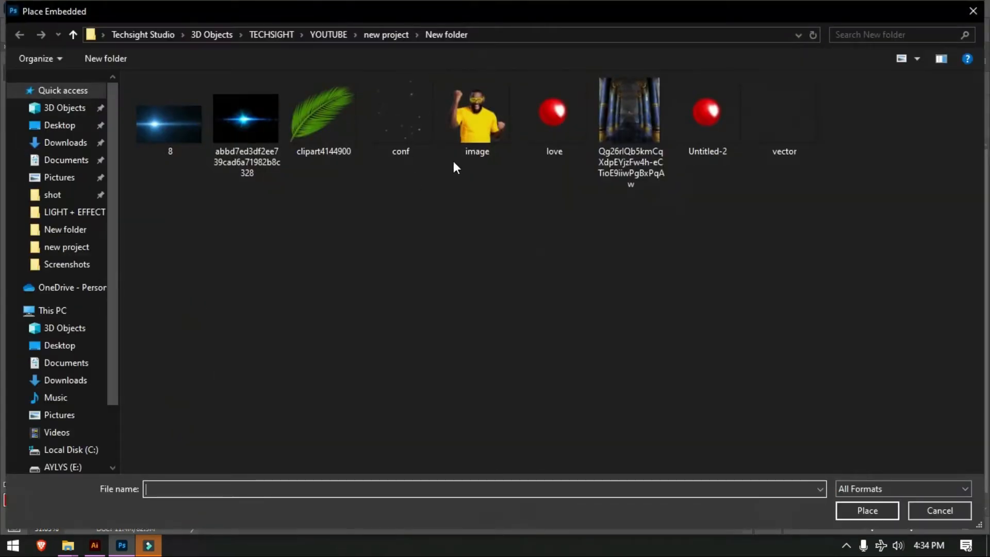
double_click(569, 126)
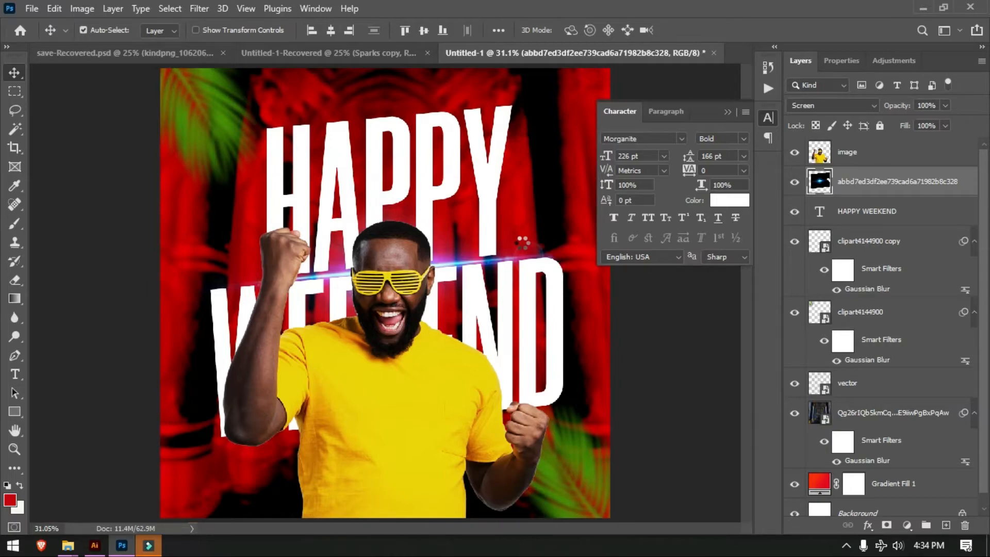
key("ctrl+t")
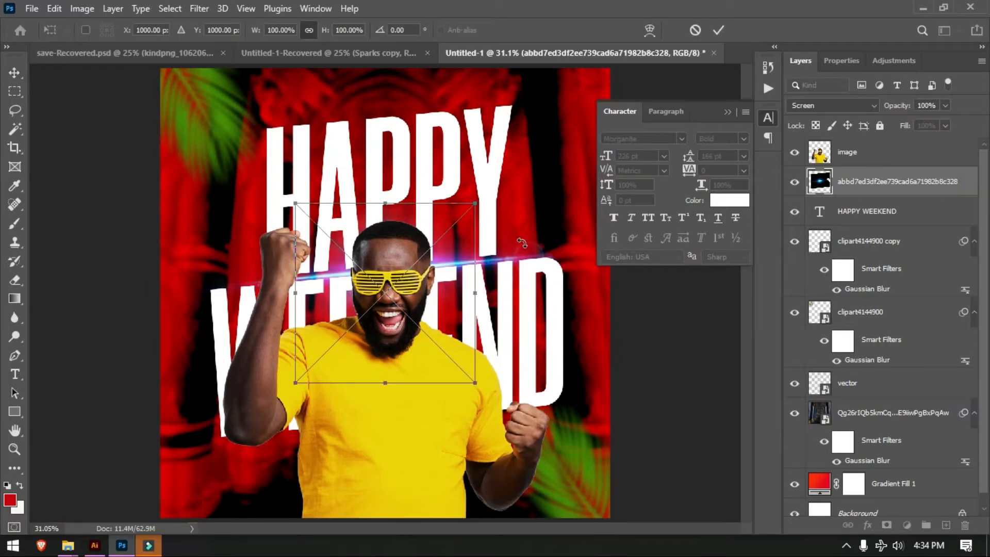
key("Return")
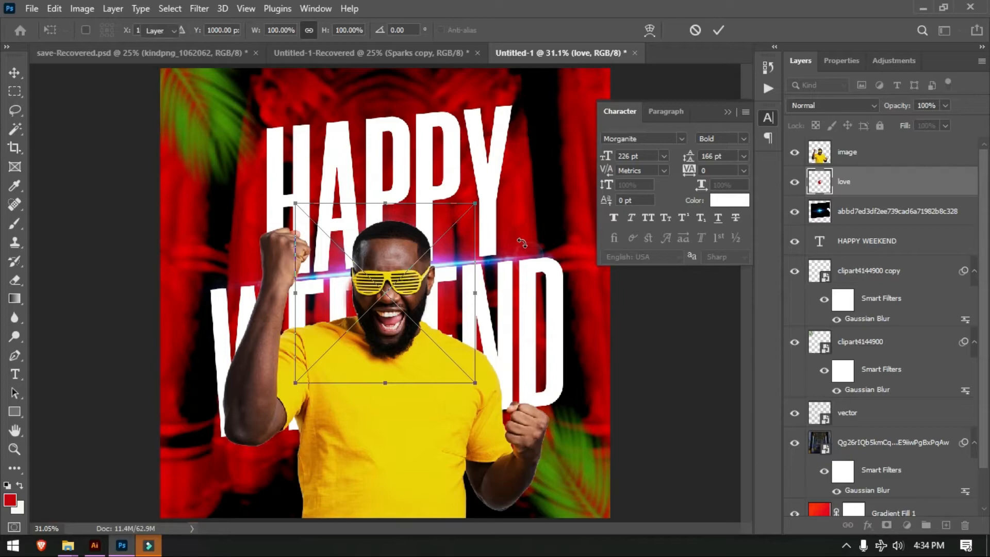
left_click(696, 31)
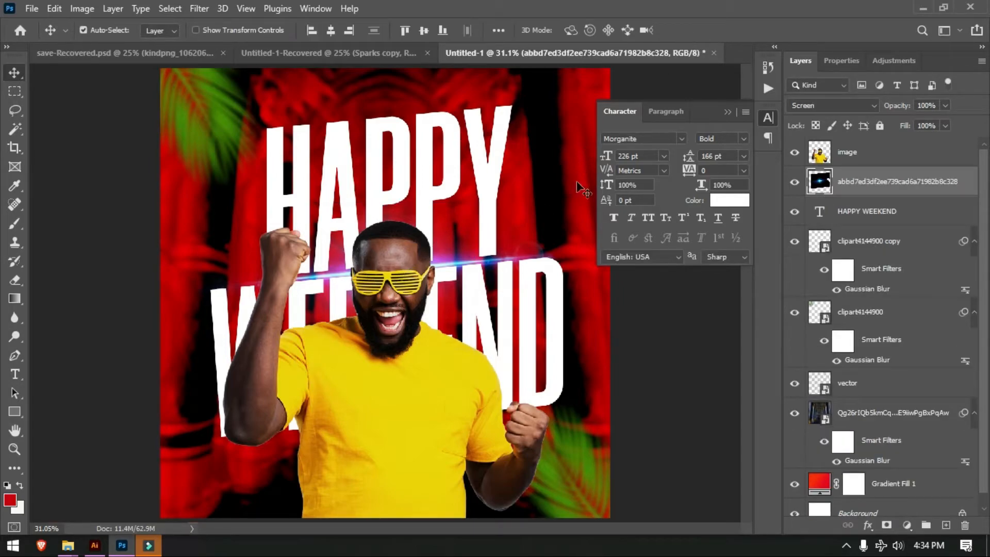
left_click(341, 51)
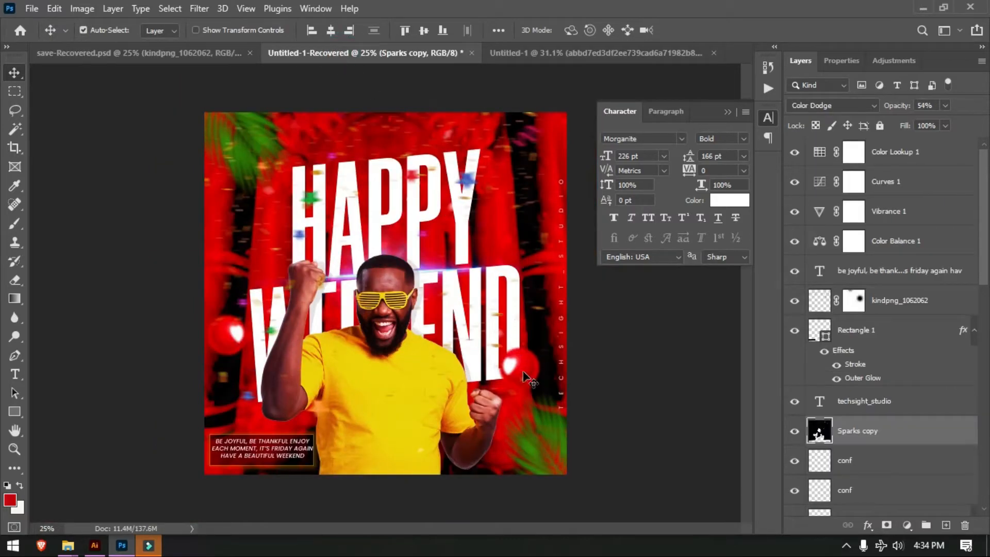
left_click_drag(524, 372, 556, 225)
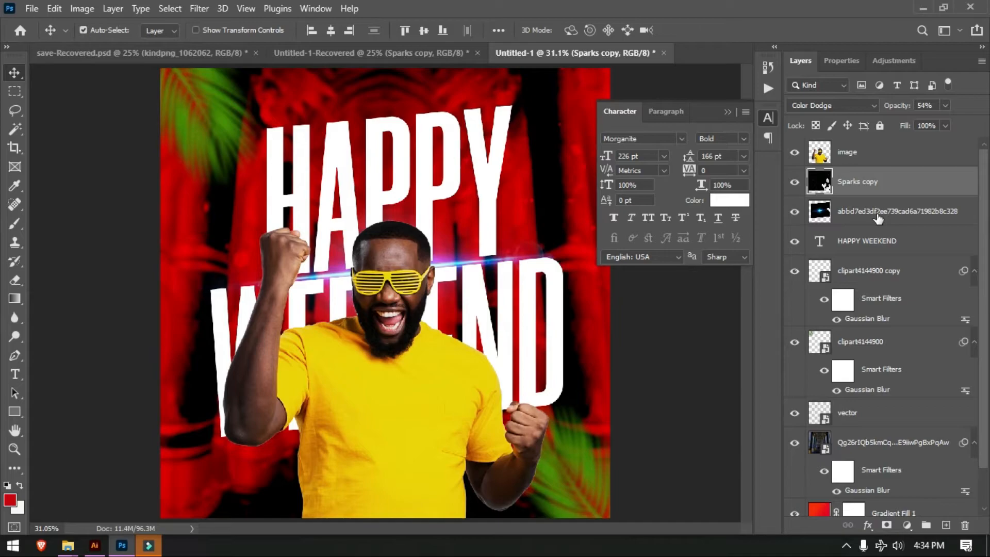
key("Delete")
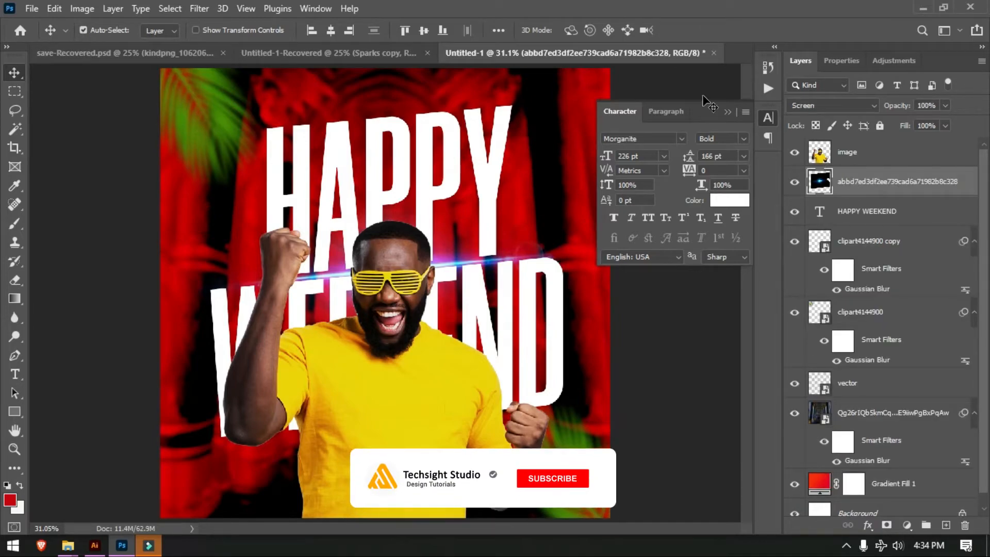
- Copy the Pngtree love emoji copy layer from Untitled-1-Recovered into Untitled-1 and delete its Gaussian Blur smart filter
left_click(380, 52)
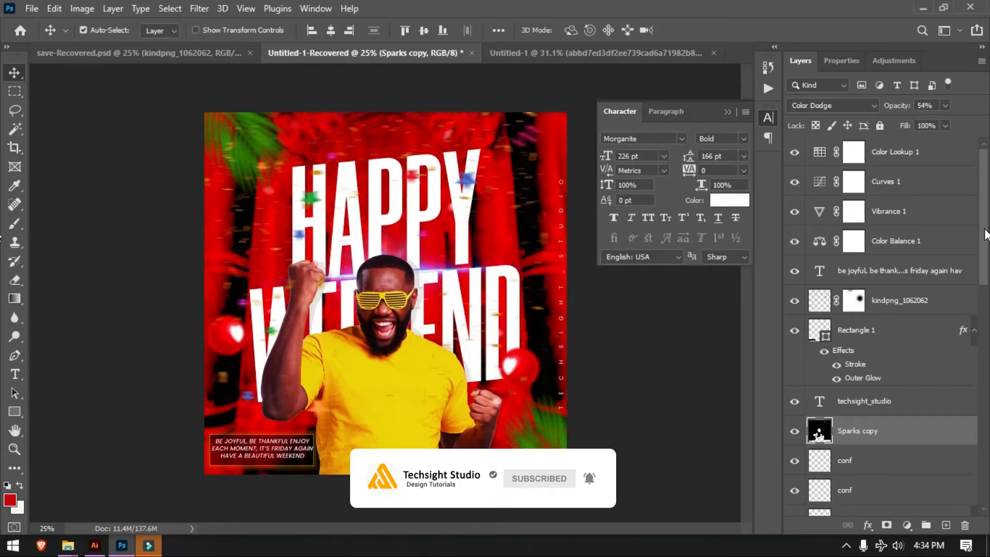
left_click_drag(986, 236, 989, 393)
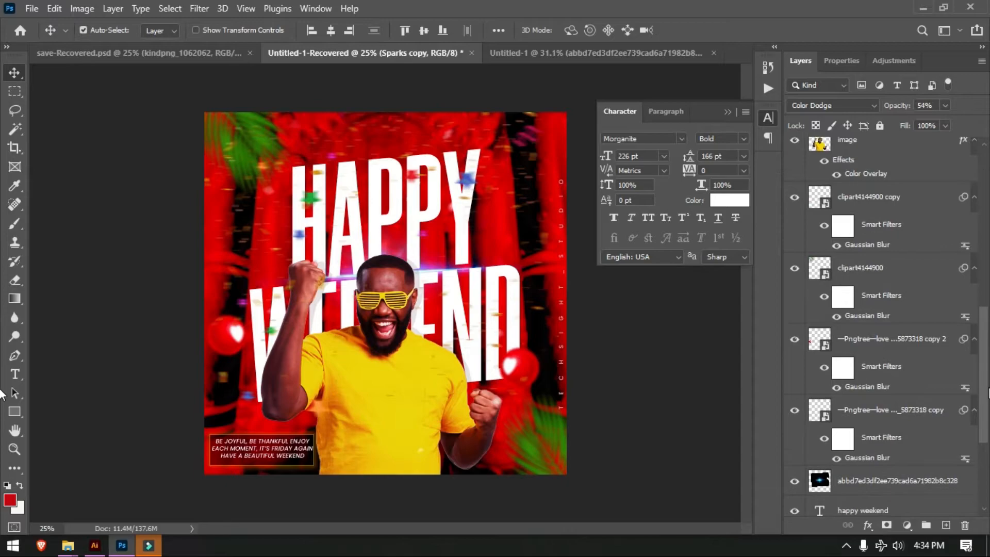
left_click_drag(902, 411, 568, 315)
left_click(887, 180)
left_click_drag(887, 180, 966, 525)
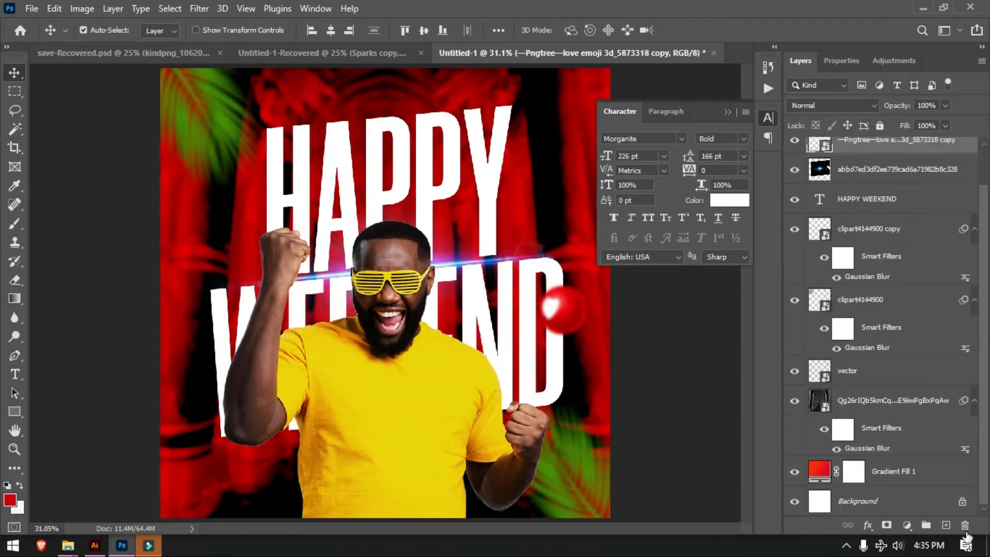
scroll(985, 340, "up", 1)
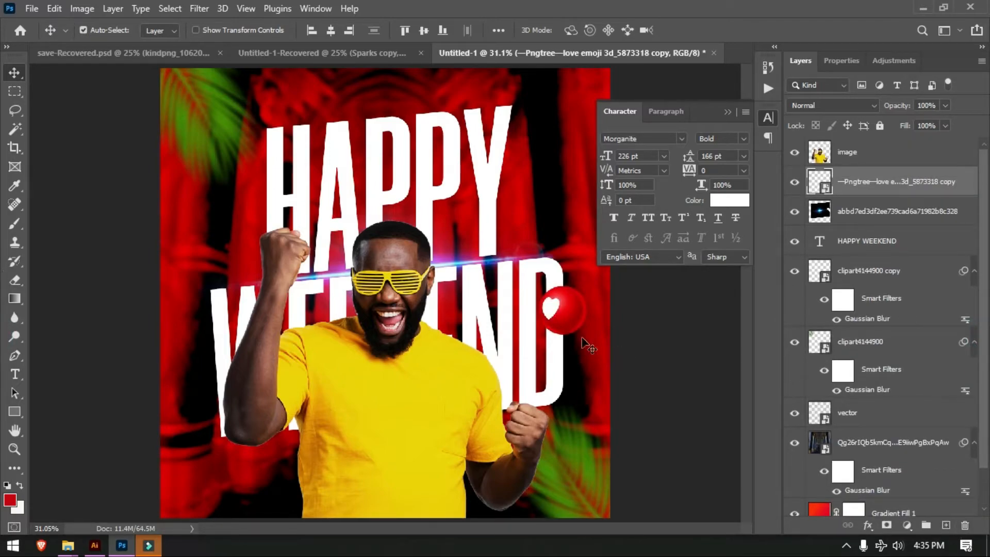
- Move the red heart ball down beside the D of WEEKEND and enlarge it to about 24.5% scale
left_click_drag(575, 342, 589, 379)
key("ctrl+t")
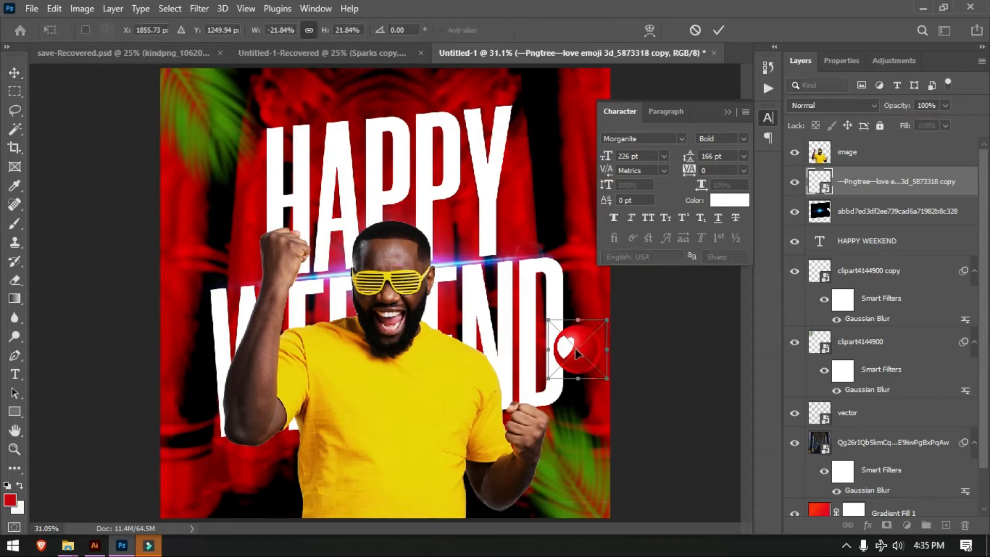
left_click_drag(548, 323, 541, 313)
left_click(717, 30)
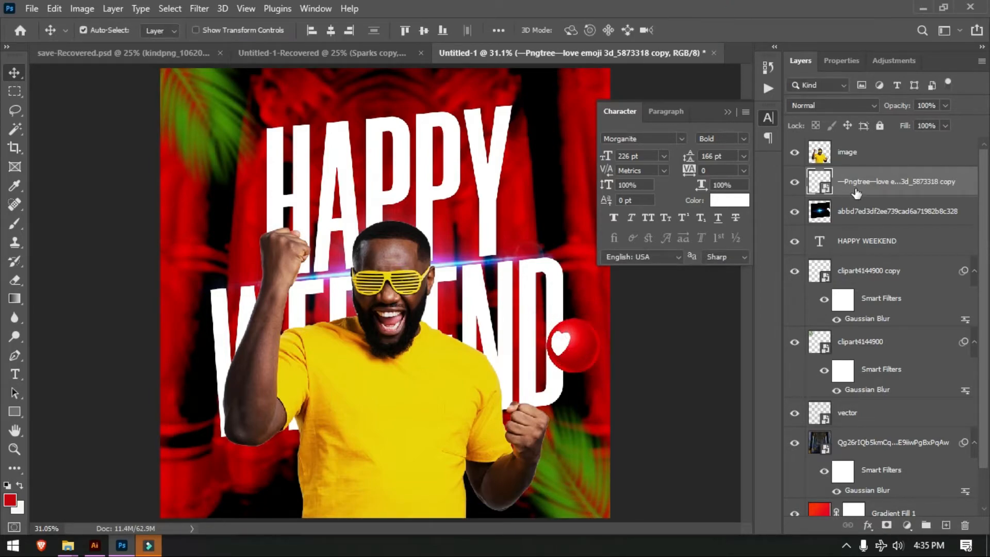
- Apply a Gaussian Blur with a radius of 8.8 pixels to the heart ball
left_click(194, 9)
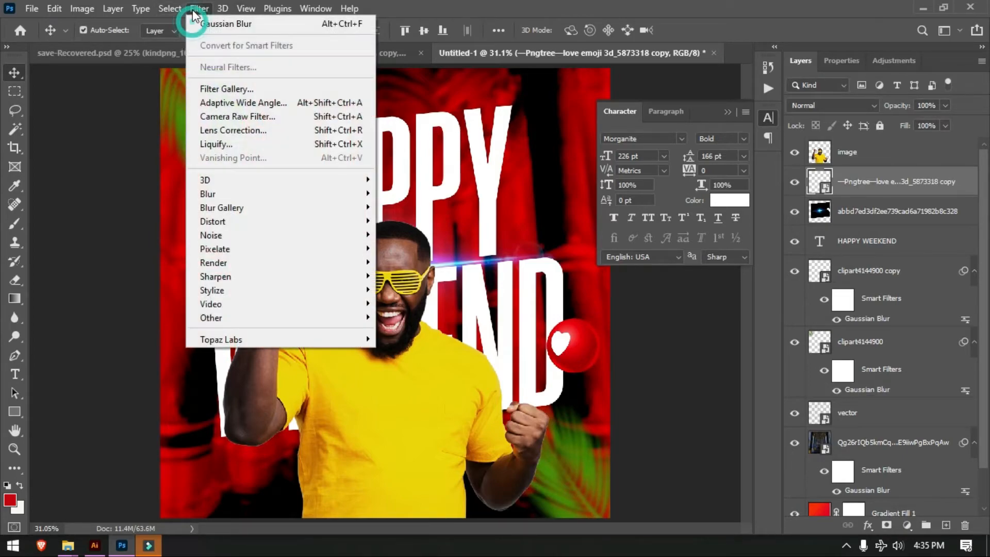
mouse_move(361, 194)
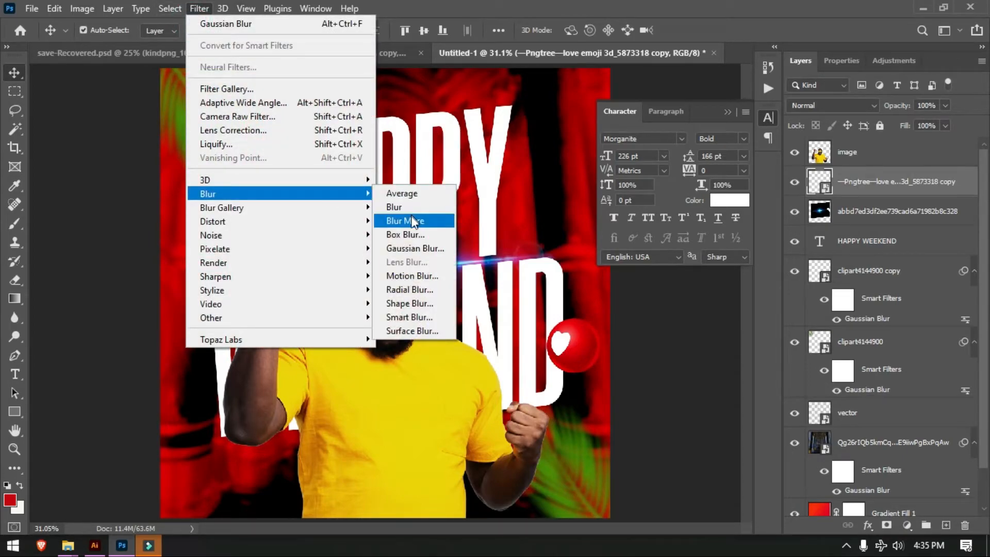
left_click(415, 248)
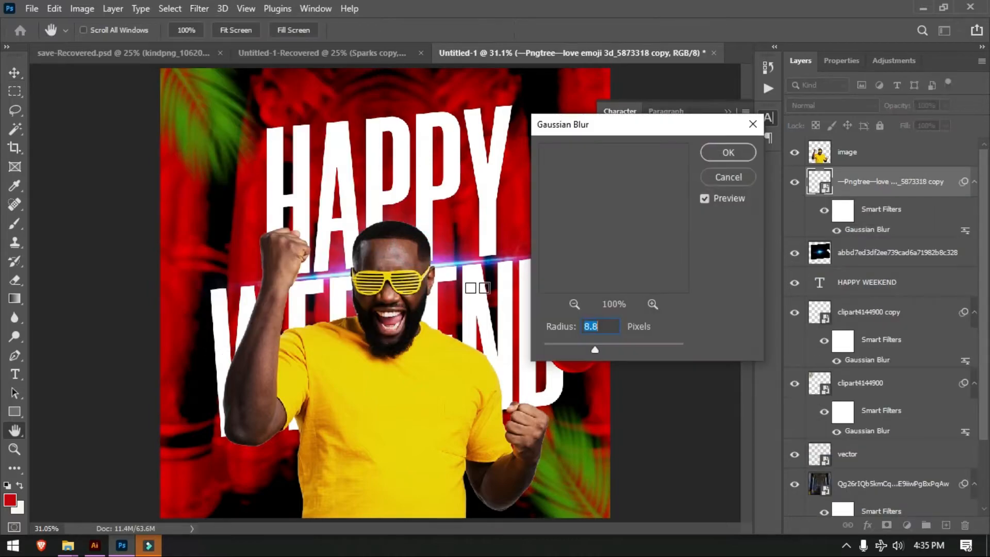
left_click_drag(621, 71, 692, 91)
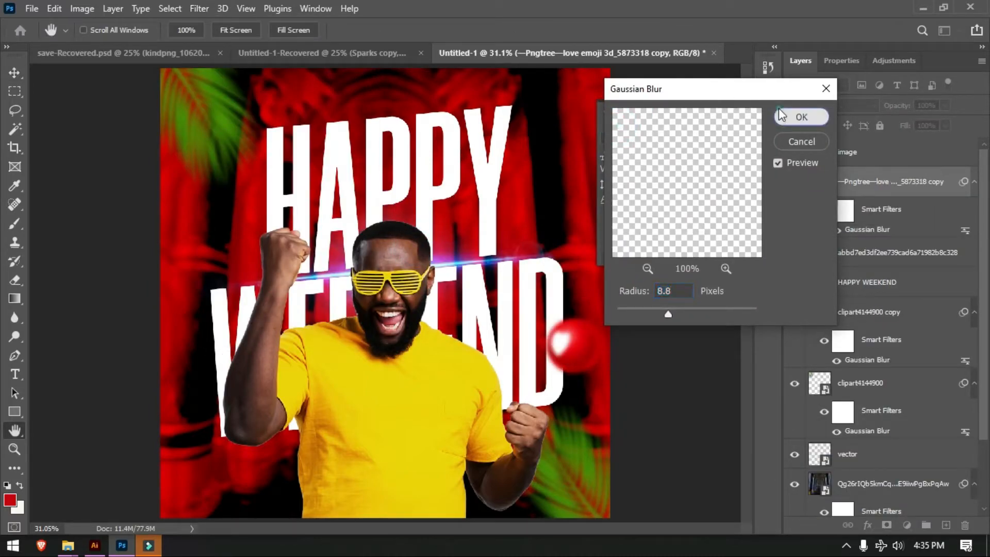
left_click(794, 117)
- Duplicate the blurred heart ball across to beside the W of WEEKEND and flip the copy horizontally
left_click_drag(577, 353, 202, 376)
key("ctrl+t")
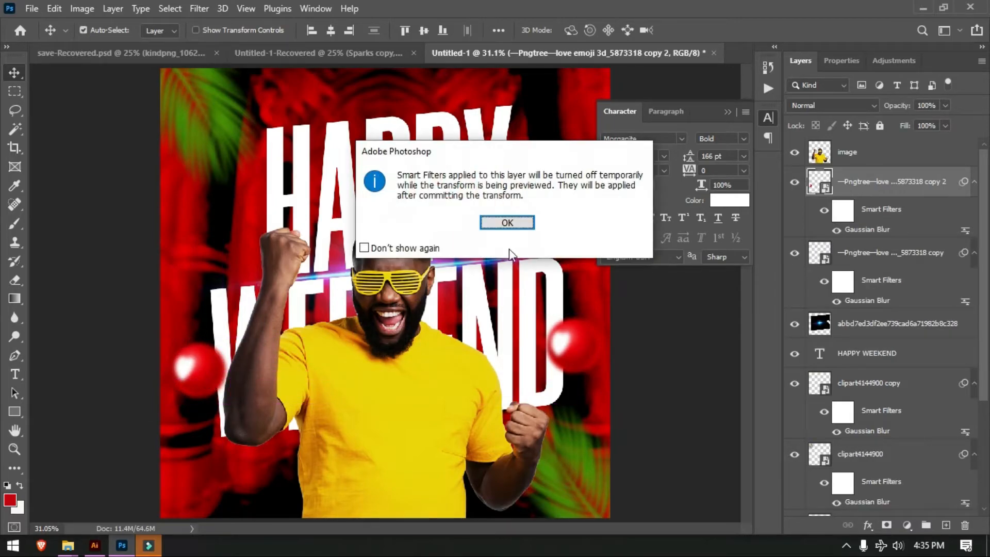
left_click(504, 222)
right_click(201, 374)
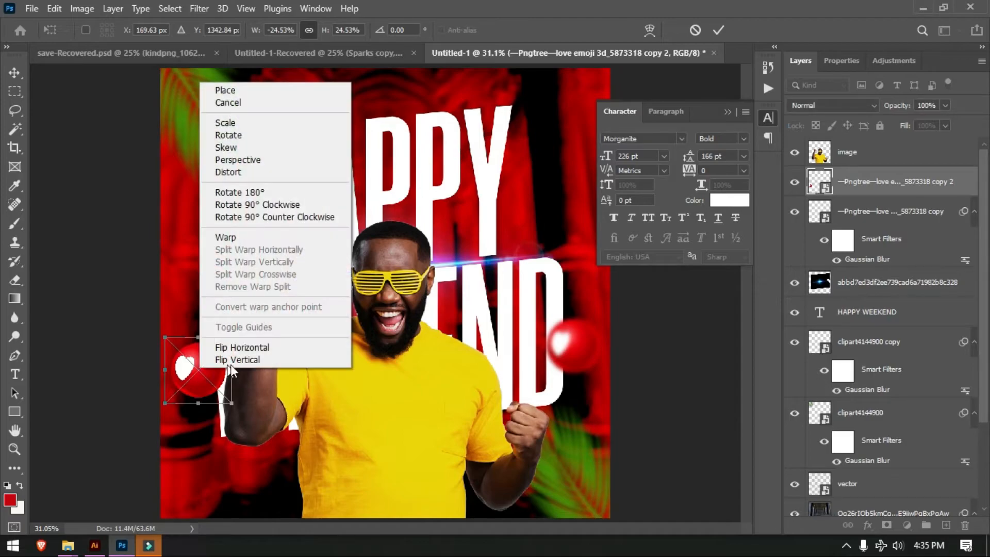
left_click(256, 347)
- Shift the copied heart ball toward the poster's left edge and scale it down to about 21.6%
left_click_drag(203, 369, 195, 366)
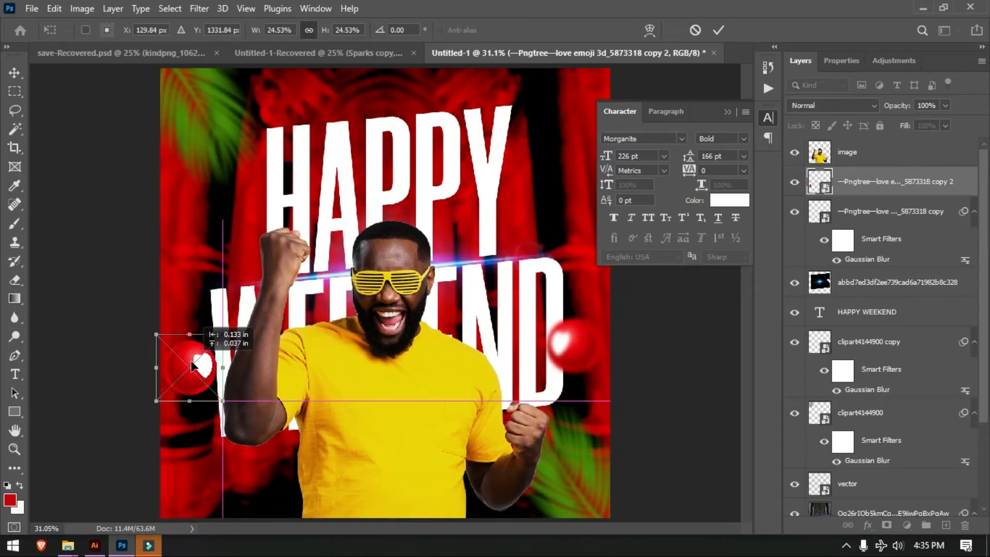
left_click_drag(225, 331, 222, 338)
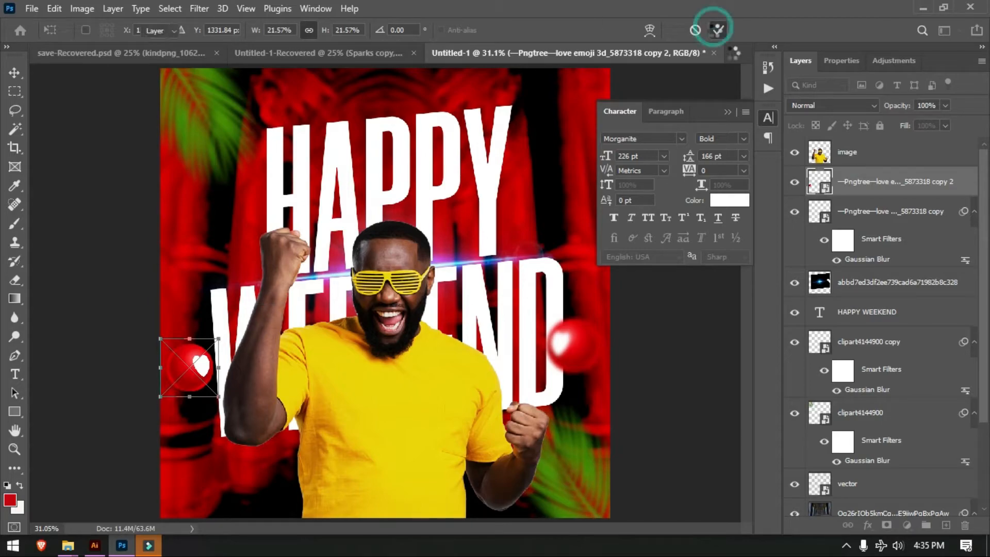
left_click(719, 30)
- Duplicate the image layer of the man and nudge the original, lower layer slightly to the right
left_click(850, 158)
key("ctrl+j")
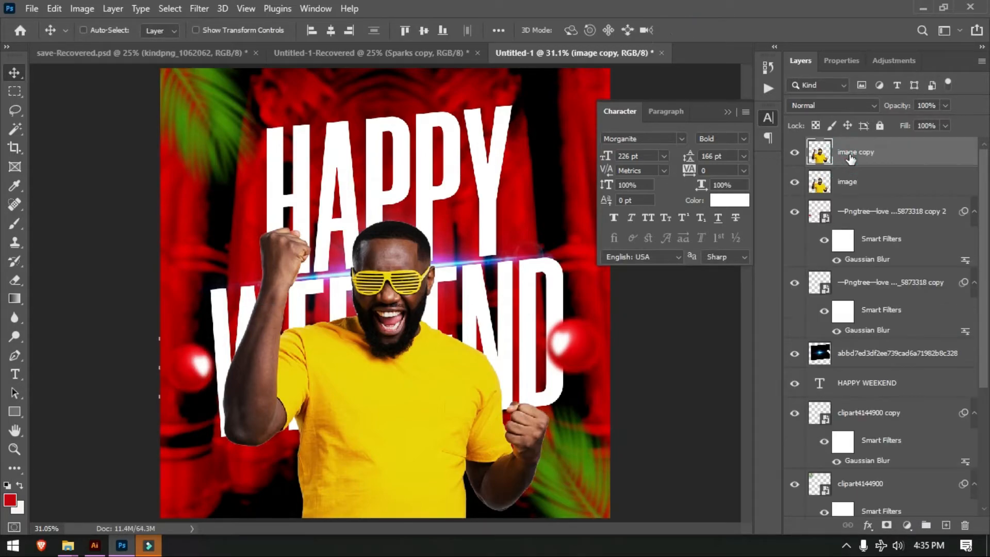
left_click(848, 187)
key("shift+Right")
key("shift+Right")
key("shift+Right")
key("shift+Right")
key("shift+Right")
key("shift+Right")
key("shift+Right")
key("shift+Right")
key("shift+Right")
key("shift+Right")
key("shift+Right")
key("shift+Right")
key("shift+Right")
key("shift+Right")
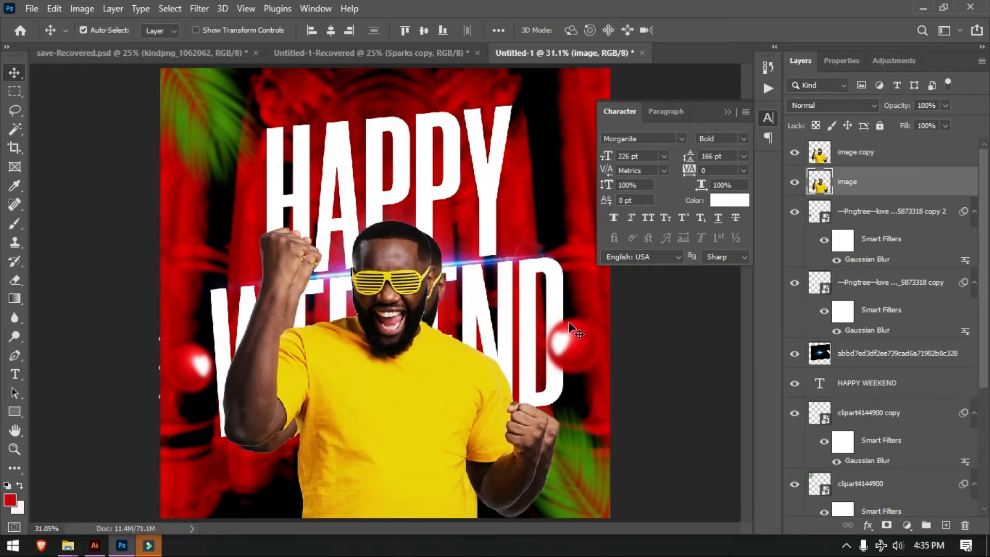
key("shift+Left")
key("shift+Left")
key("shift+Left")
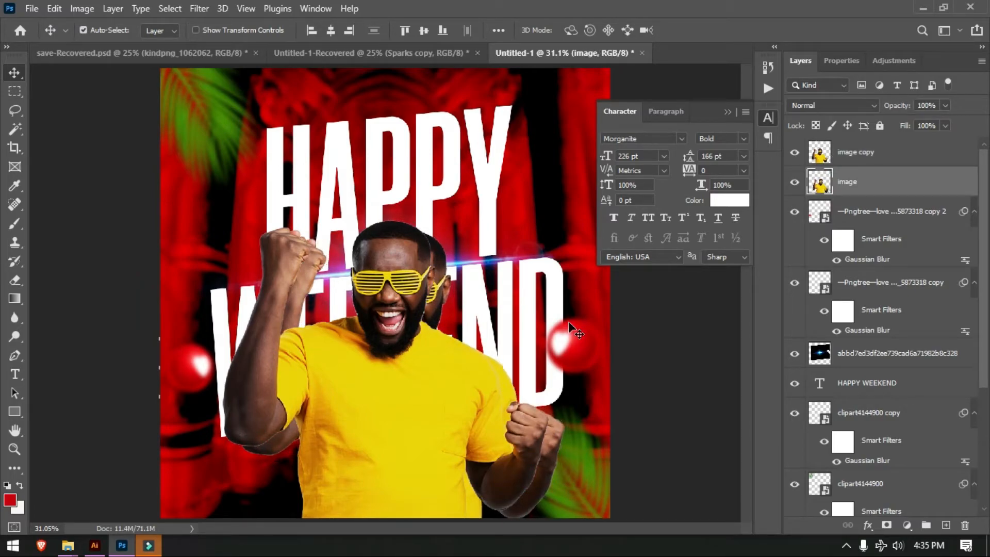
- Give the image layer a black Color Overlay and lower the layer opacity to 11%
right_click(874, 183)
left_click(780, 20)
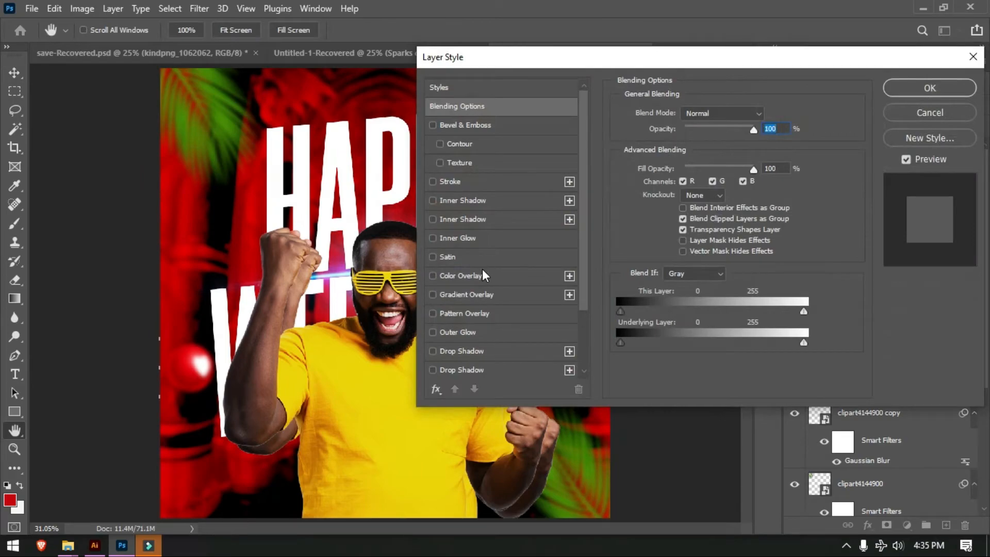
left_click(482, 271)
left_click(771, 116)
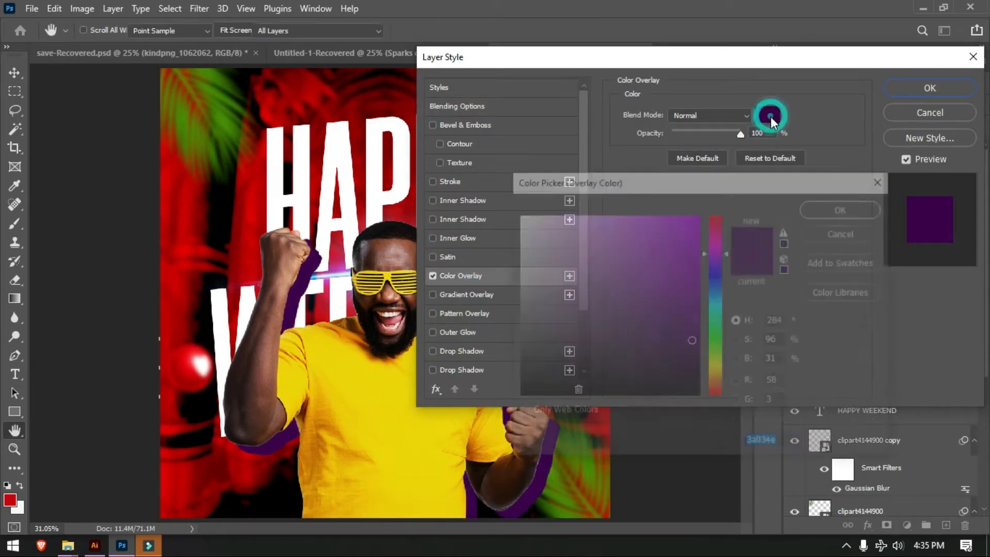
left_click(691, 397)
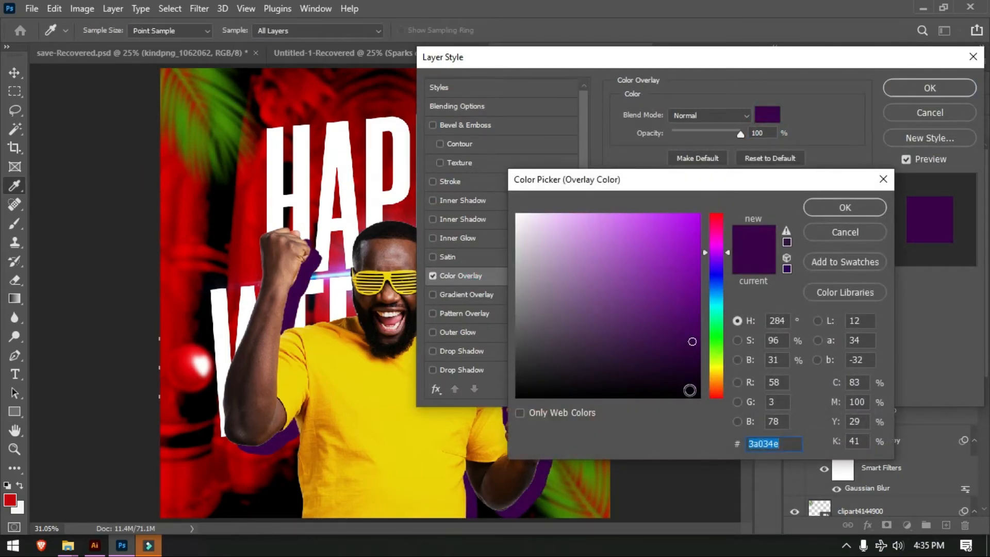
left_click(845, 208)
left_click(930, 88)
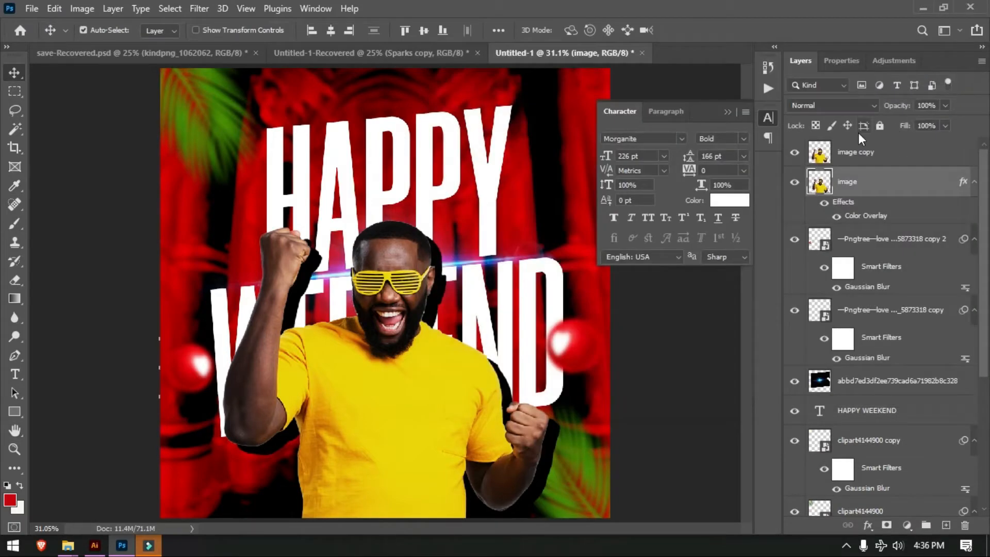
left_click_drag(891, 105, 832, 120)
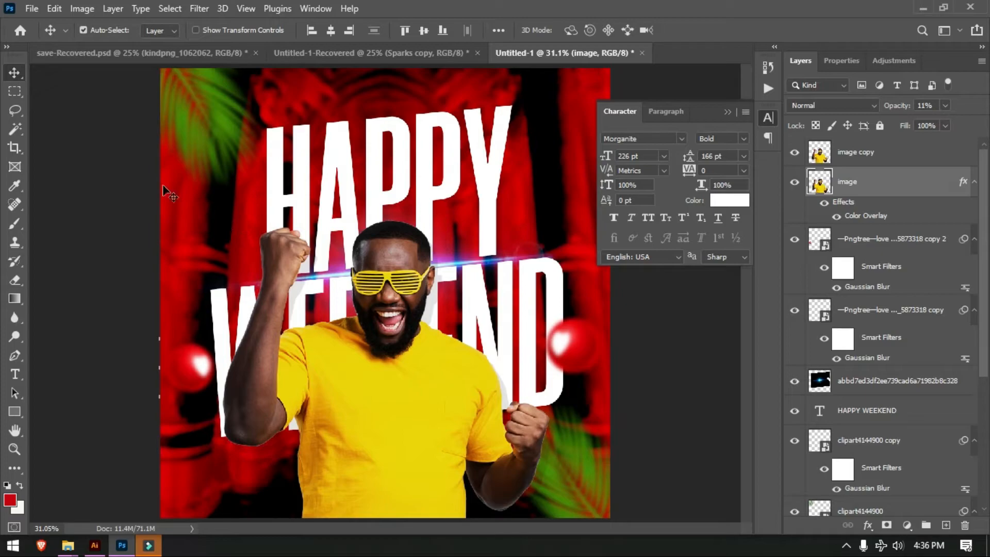
left_click(130, 185)
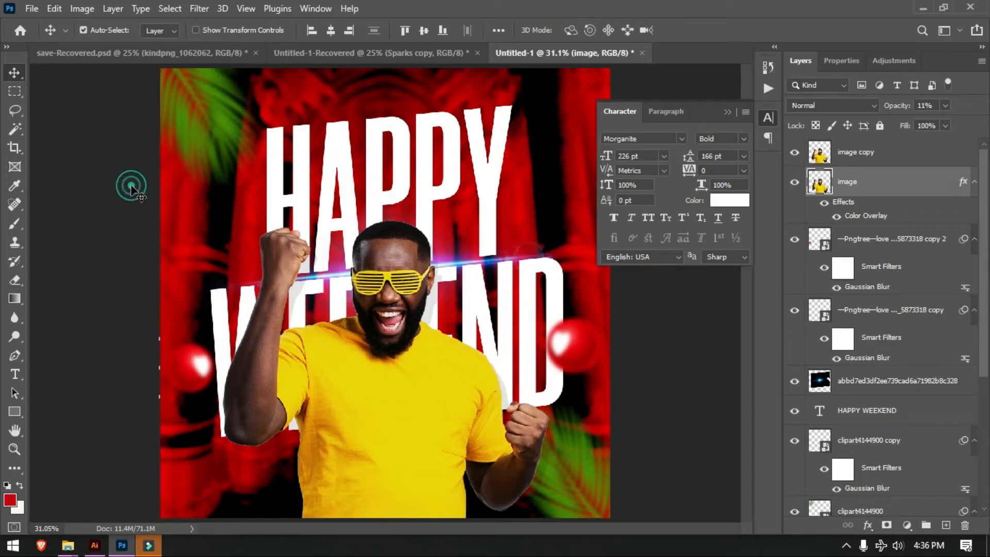
left_click(388, 53)
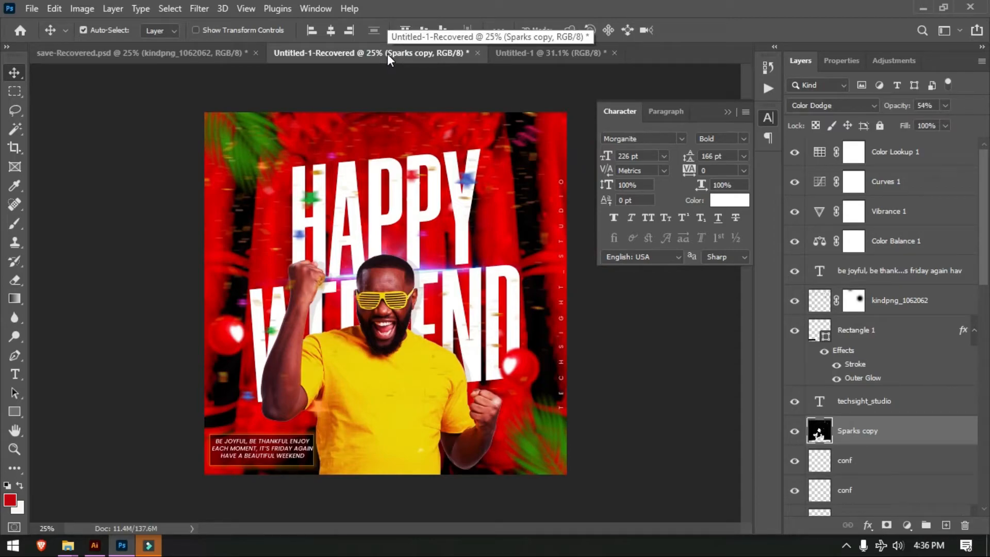
left_click(540, 51)
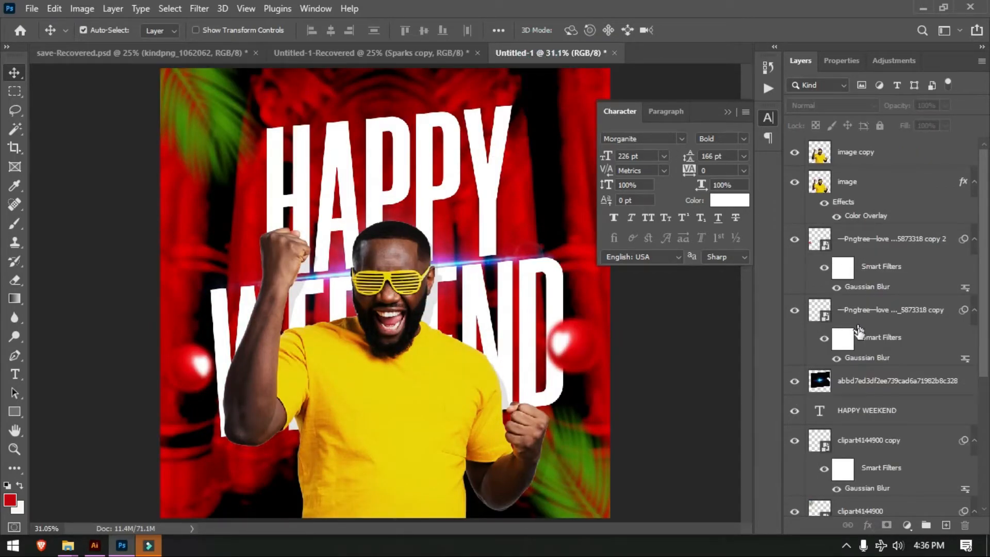
left_click(427, 53)
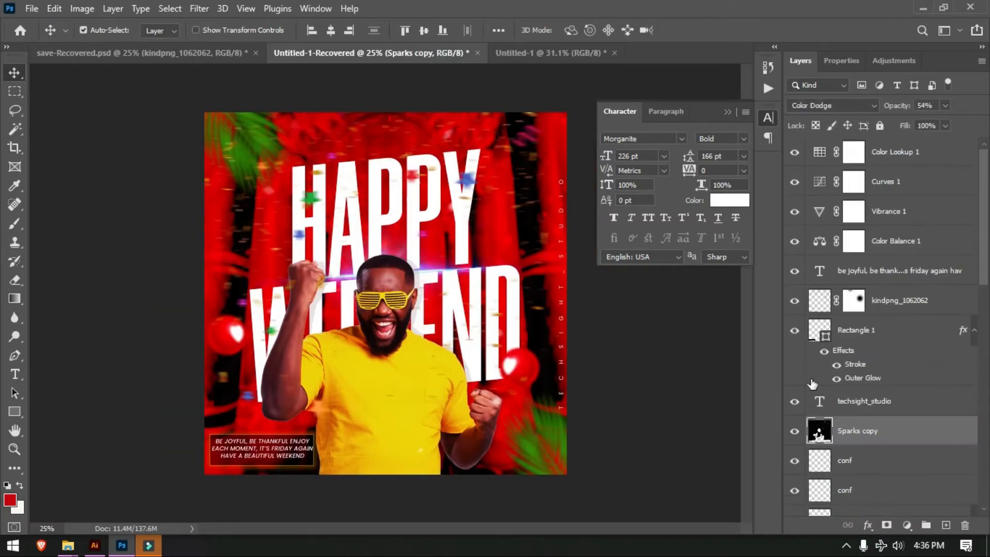
left_click_drag(850, 437, 397, 275)
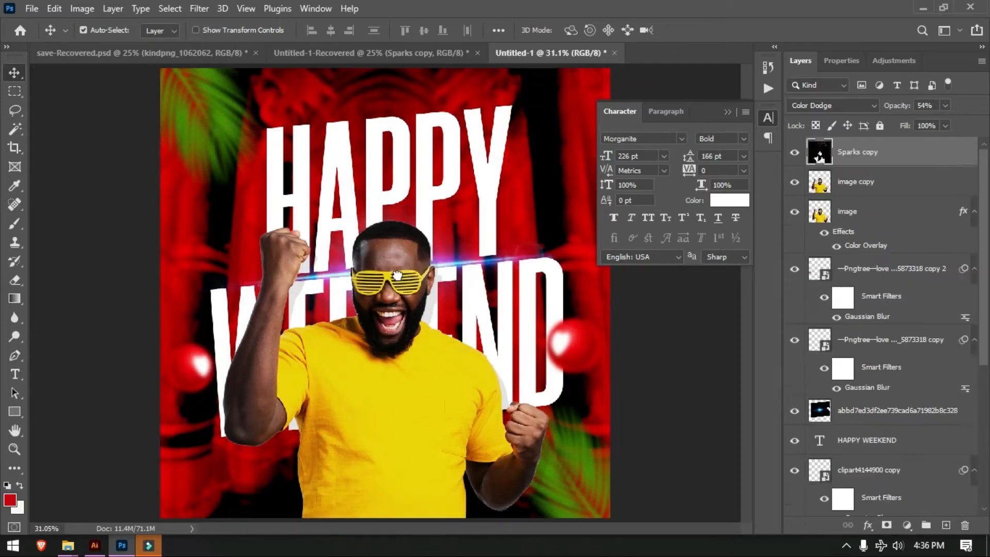
left_click(863, 106)
left_click(853, 114)
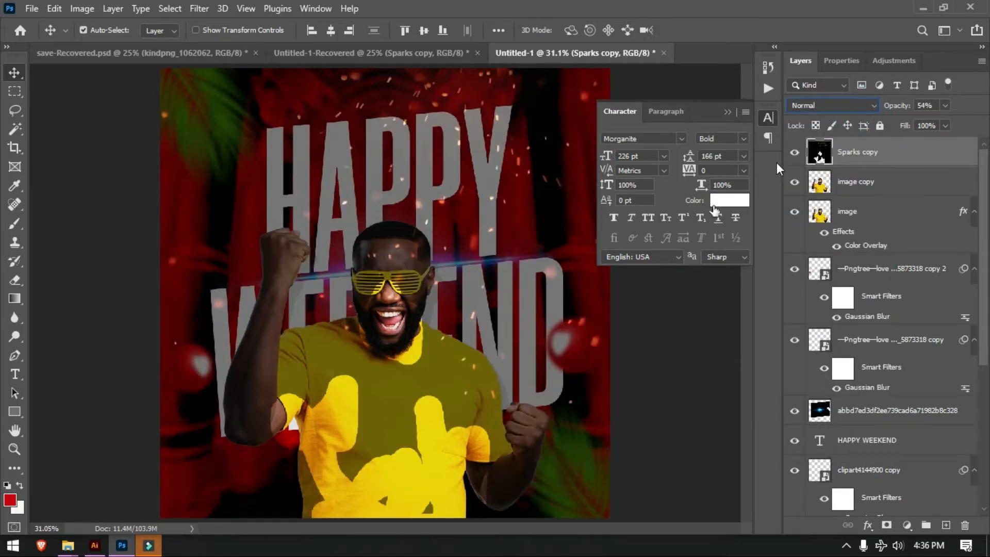
left_click_drag(508, 318, 514, 341)
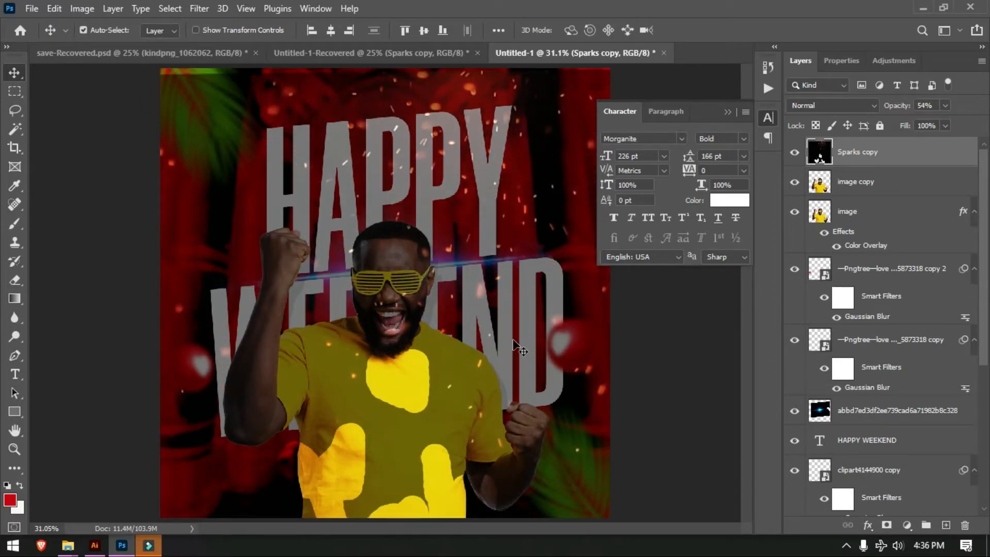
key("Delete")
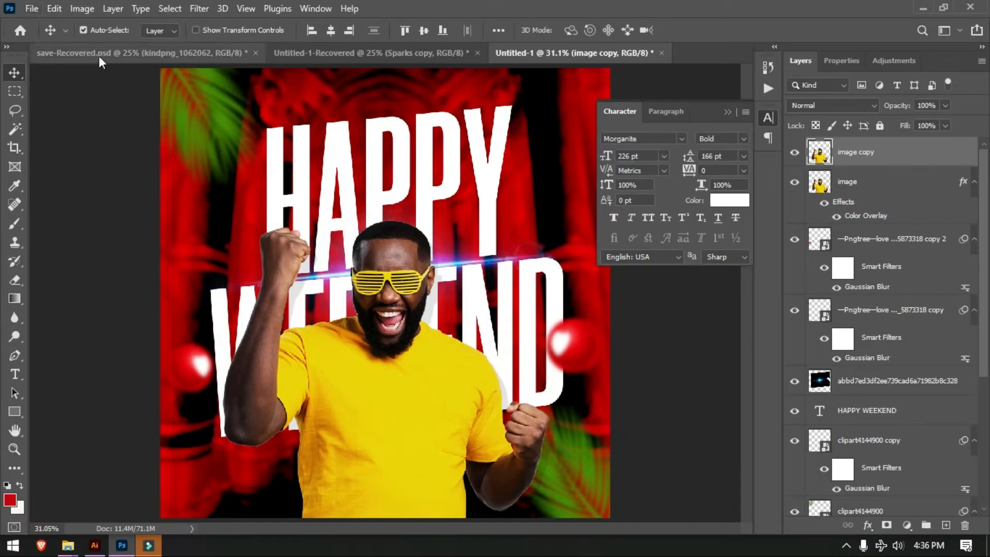
- Copy the Sparks copy layer from Untitled-1-Recovered into Untitled-1 in Color Dodge mode and erase the sparks over the man with a 175 px eraser
left_click(329, 52)
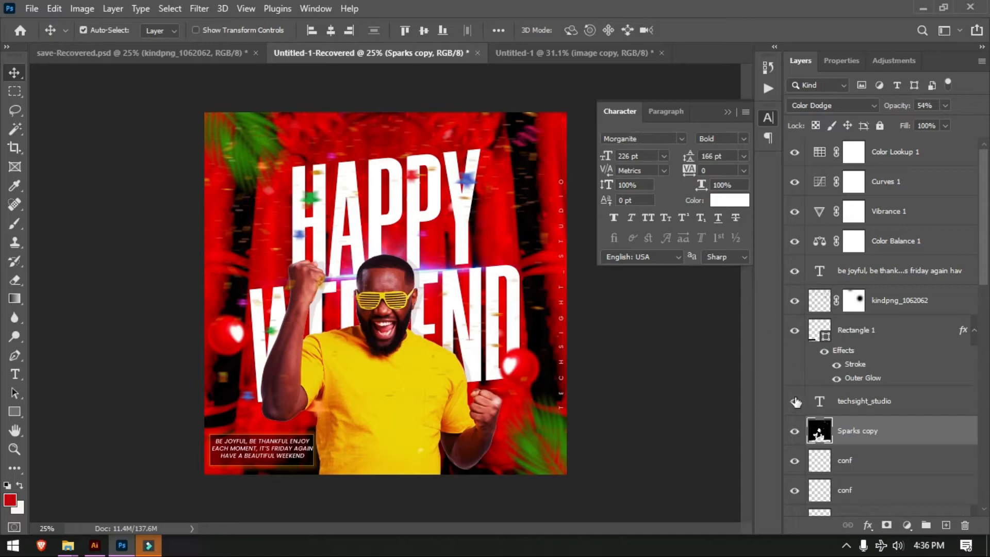
left_click_drag(825, 436, 415, 241)
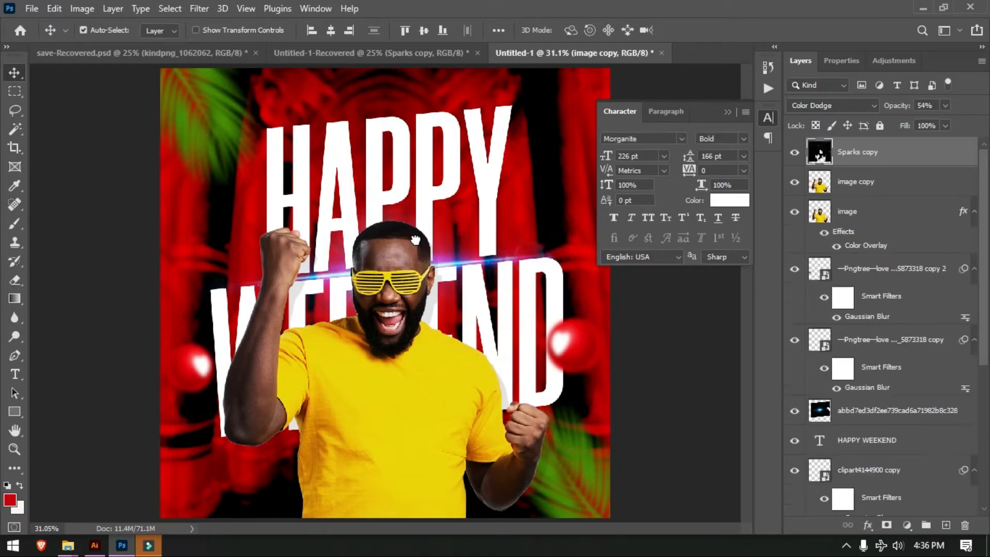
left_click(825, 106)
left_click(835, 106)
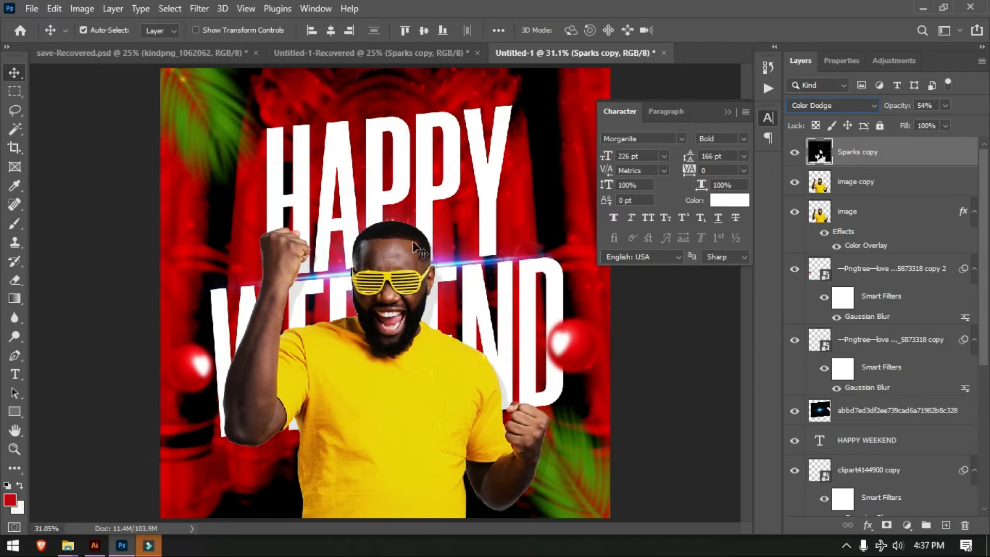
left_click(15, 280)
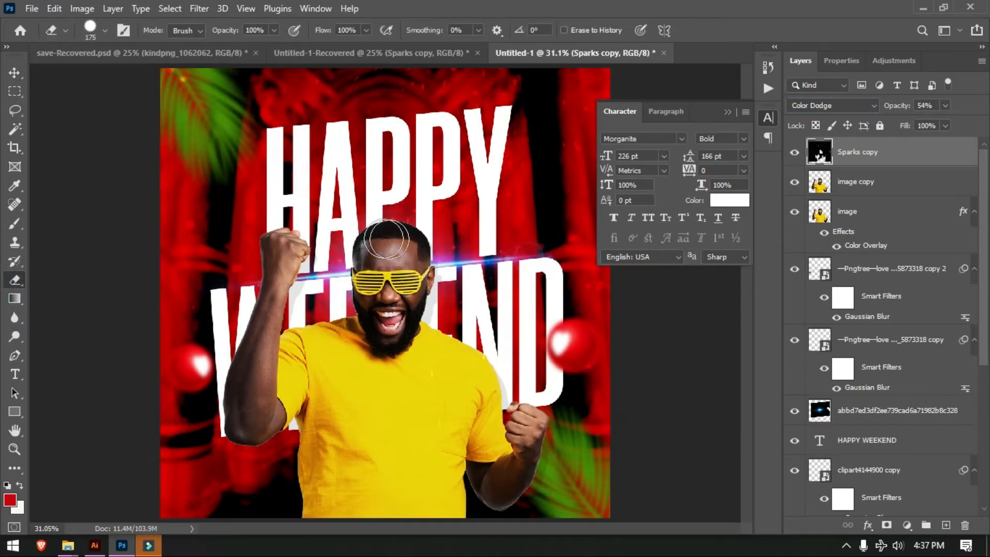
left_click(395, 253)
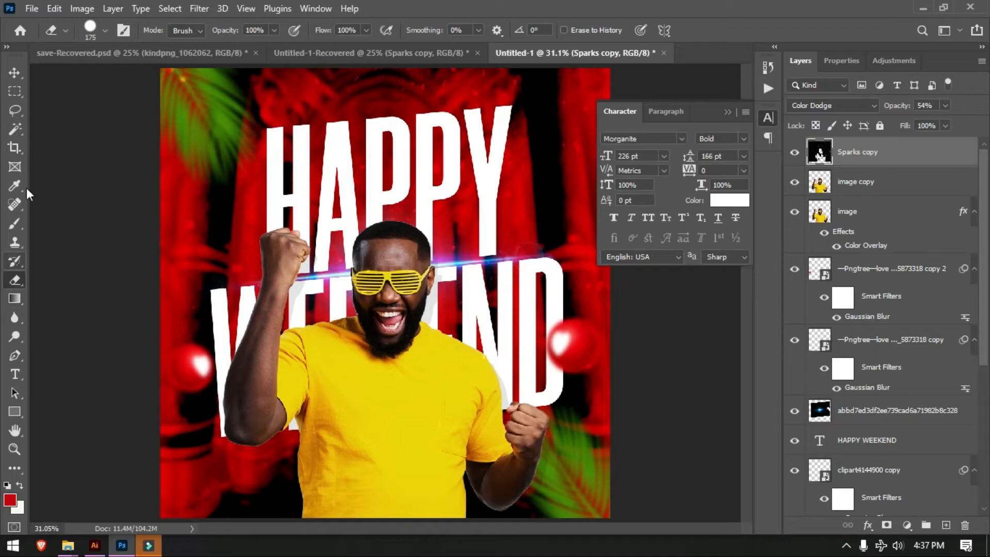
- Draw a rectangle about 597 × 214 px in the poster's lower-left corner, with 0 px corner radii and a black fill
left_click(14, 411)
left_click_drag(165, 469, 298, 517)
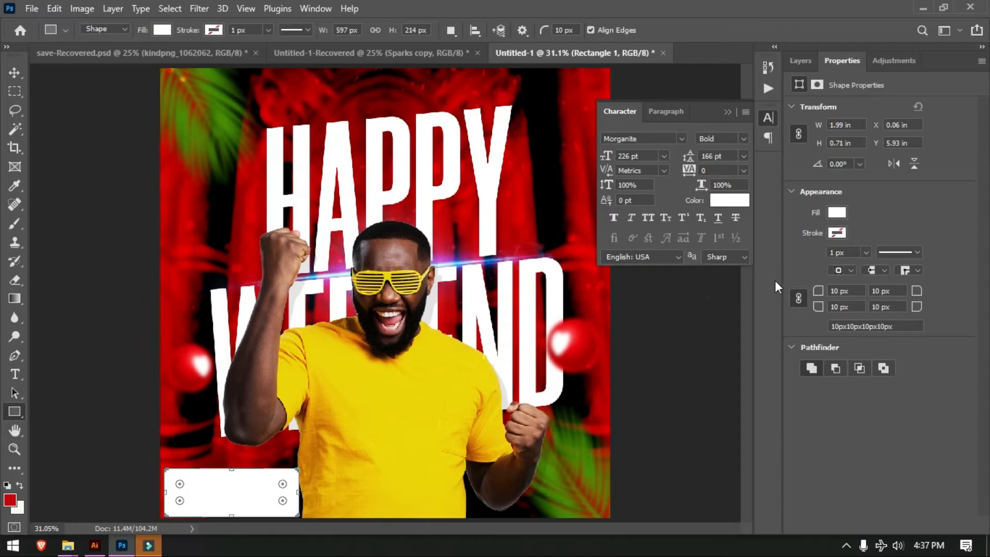
left_click_drag(813, 293, 753, 292)
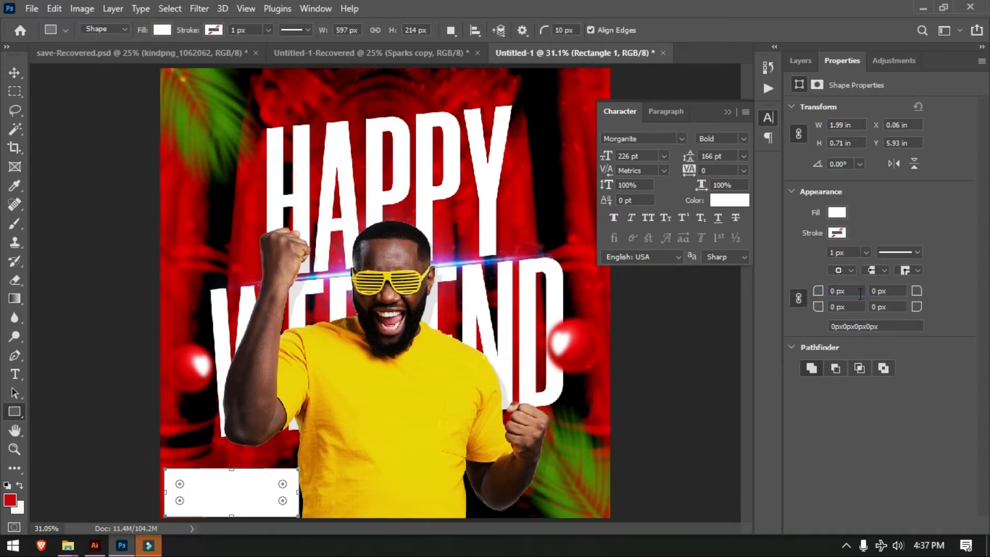
left_click(836, 213)
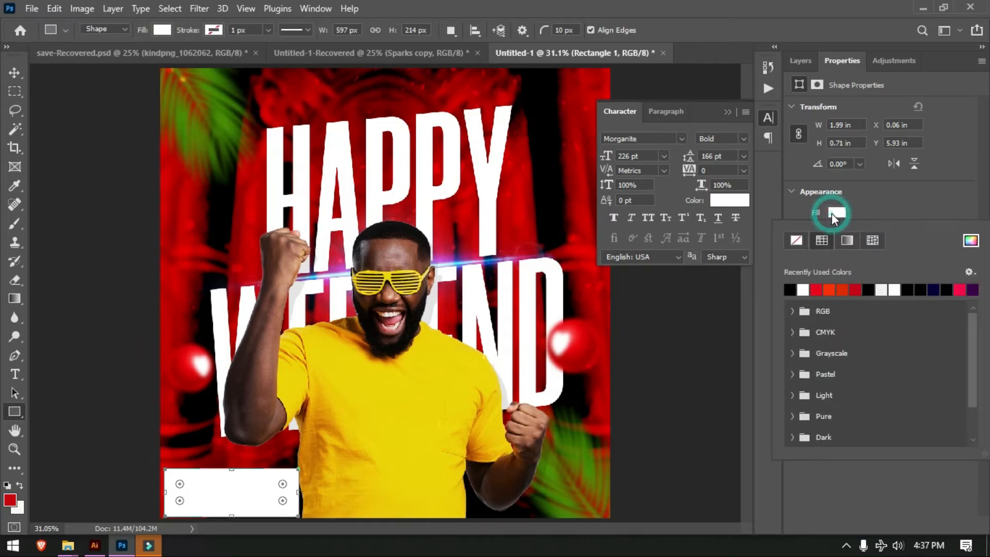
left_click(790, 290)
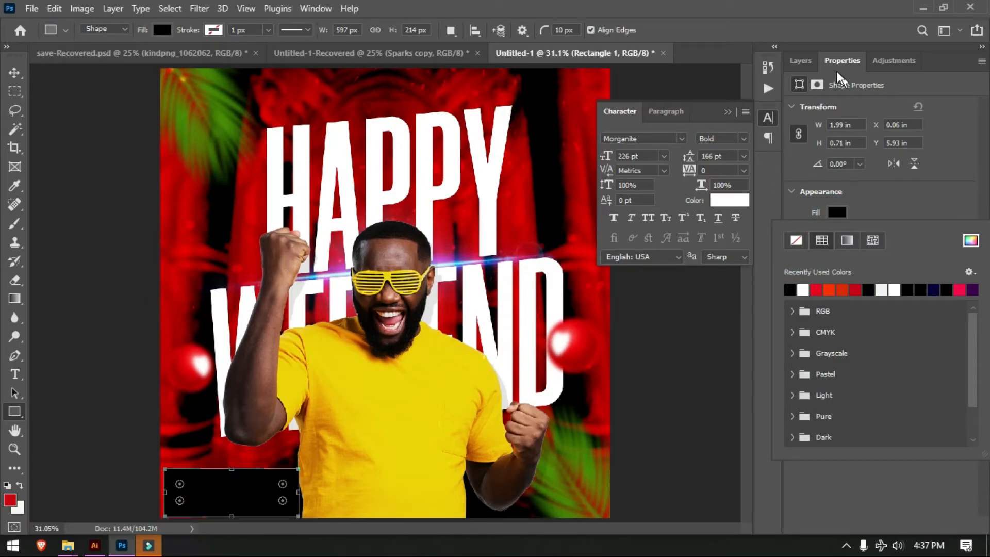
- Lower the opacity of the Rectangle 1 layer to 52%
left_click(799, 61)
left_click_drag(898, 106, 869, 108)
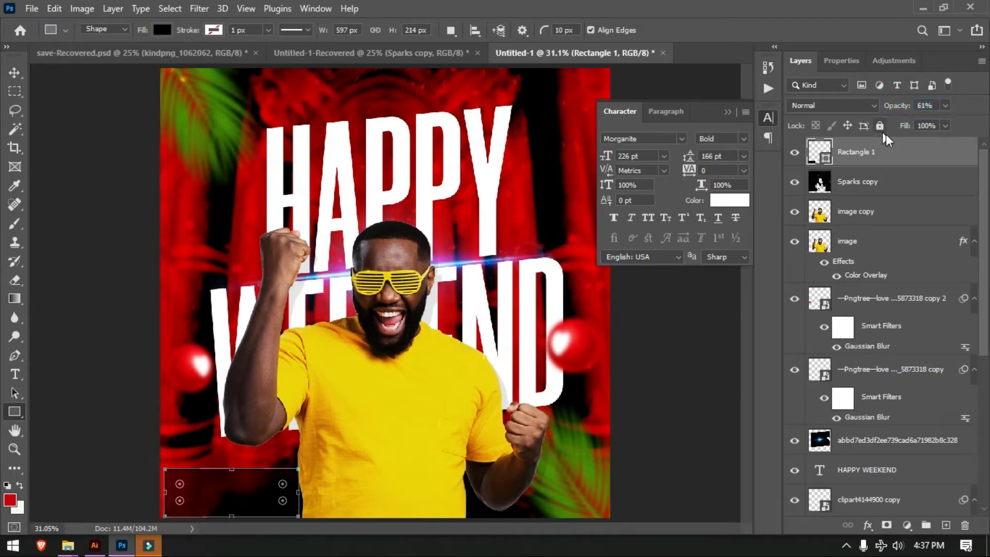
left_click_drag(895, 105, 889, 106)
- Add an Outer Glow to the rectangle in shirt yellow ecd500, with 27% opacity, 13% noise, 21% spread and 59 px size
right_click(884, 151)
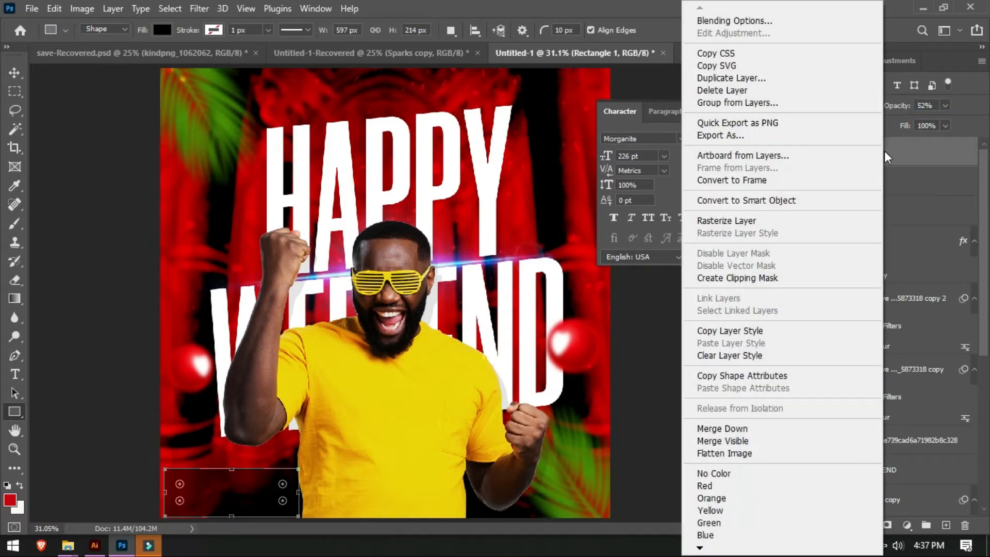
left_click(753, 21)
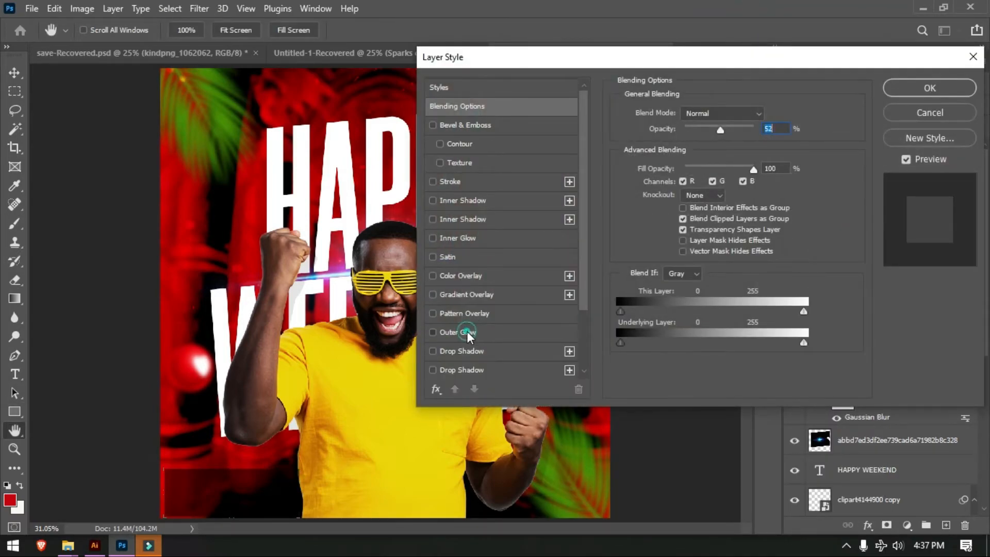
left_click(467, 331)
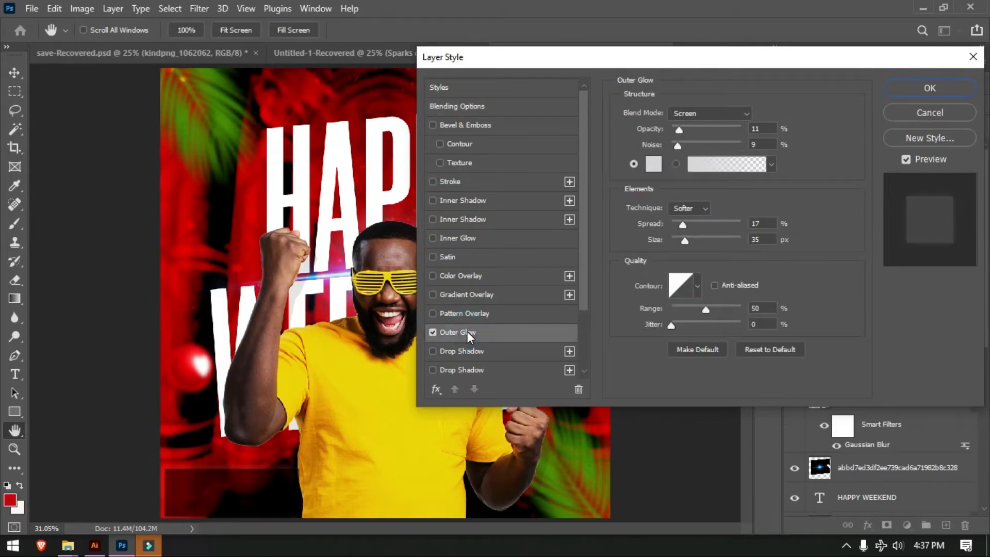
left_click(654, 164)
left_click(380, 396)
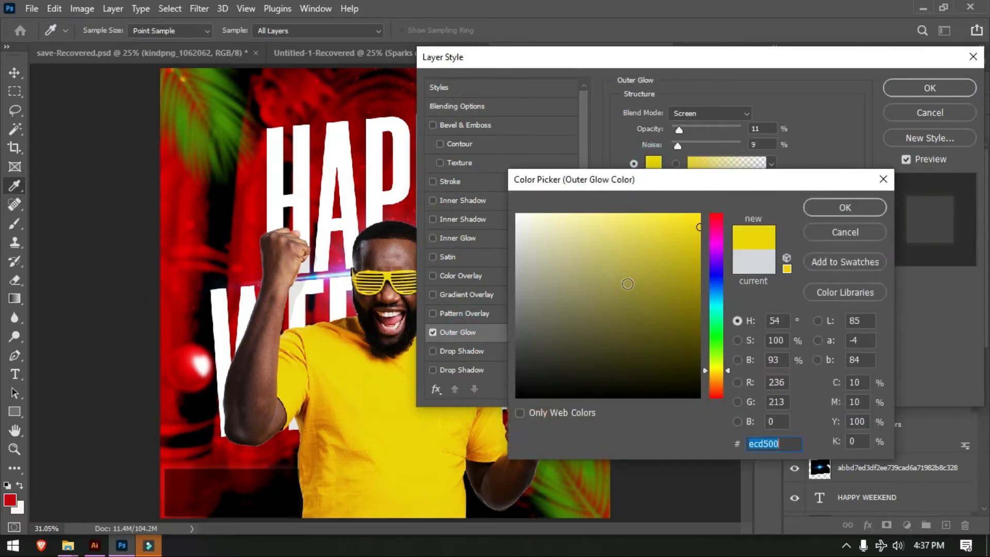
left_click(809, 211)
mouse_move(682, 129)
left_mouse_down()
mouse_move(691, 129)
mouse_move(680, 144)
left_mouse_up()
left_click_drag(685, 241, 686, 224)
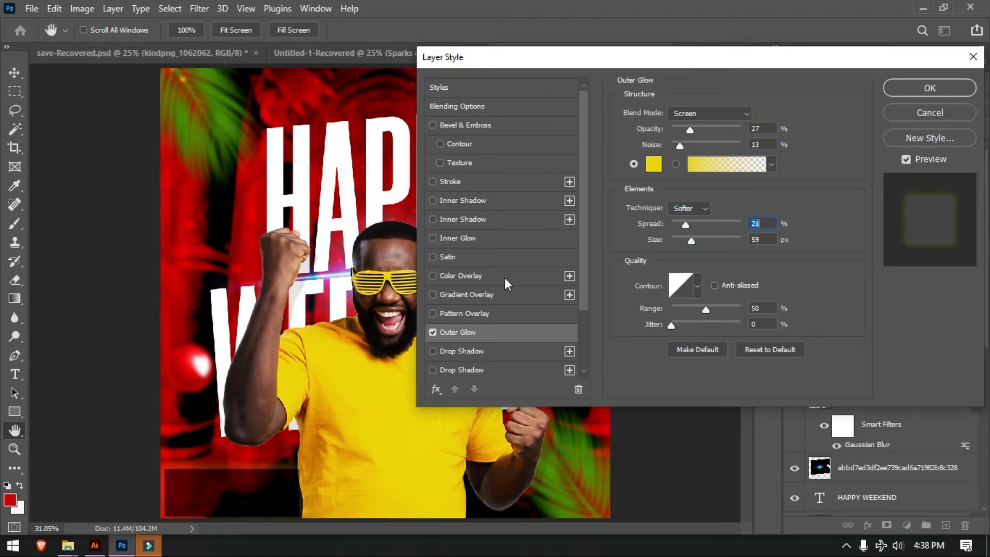
- Add a 6 px inside stroke to the lower-left rectangle, coloured shirt yellow ecd600
left_click(457, 181)
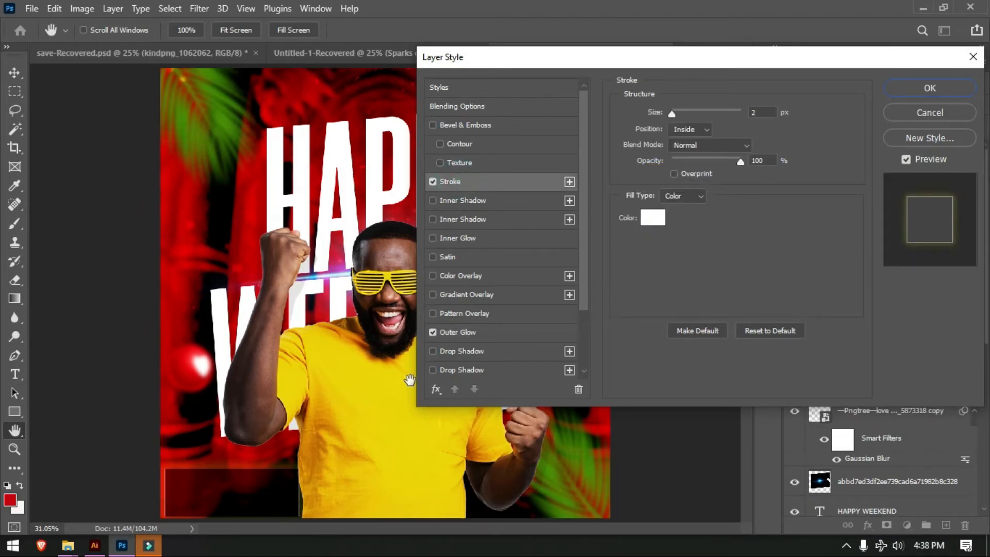
left_click(646, 225)
left_click(405, 428)
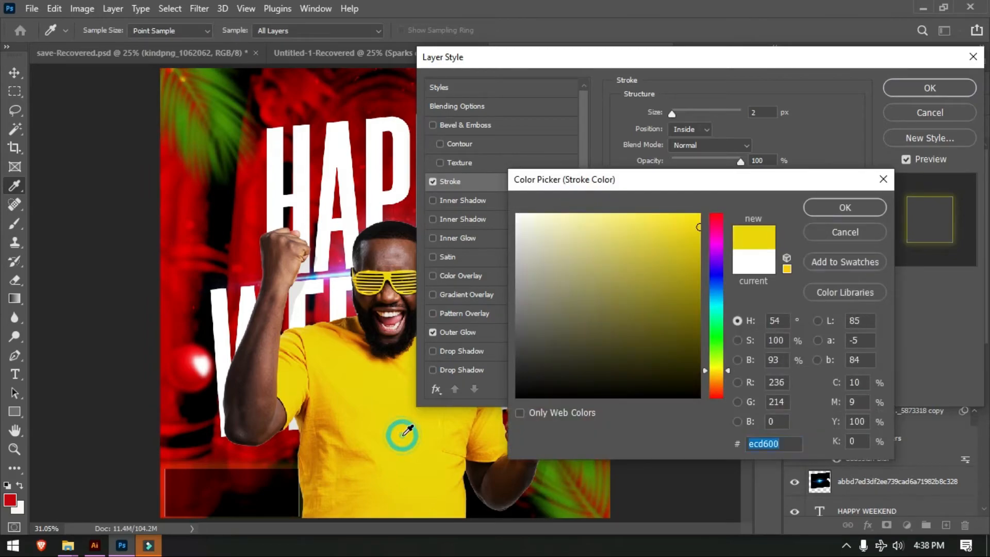
left_click(836, 206)
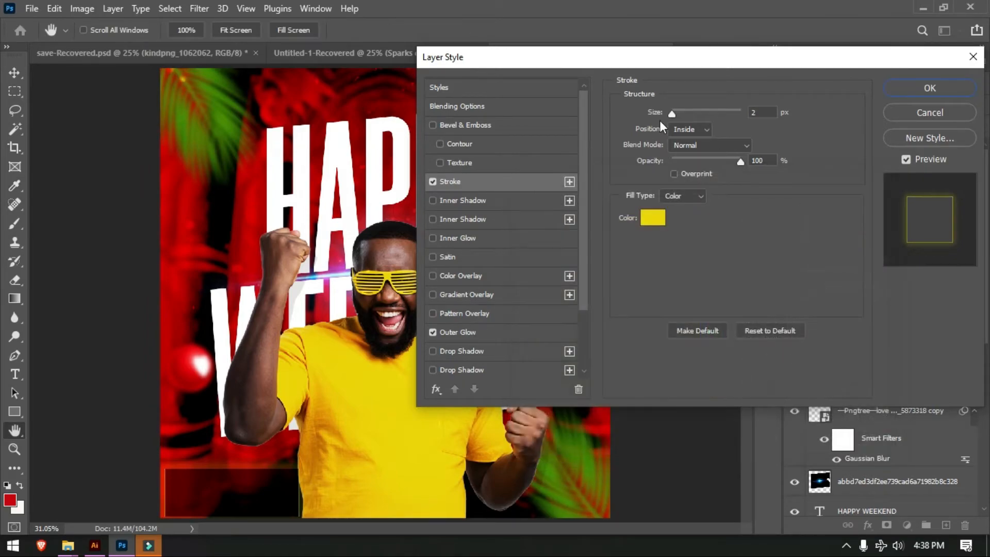
left_click(679, 113)
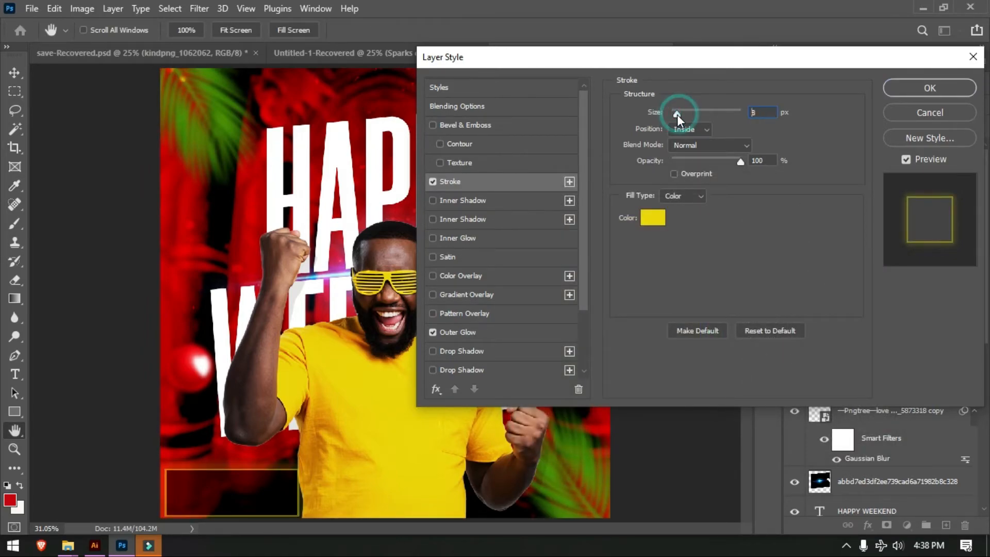
key("Down")
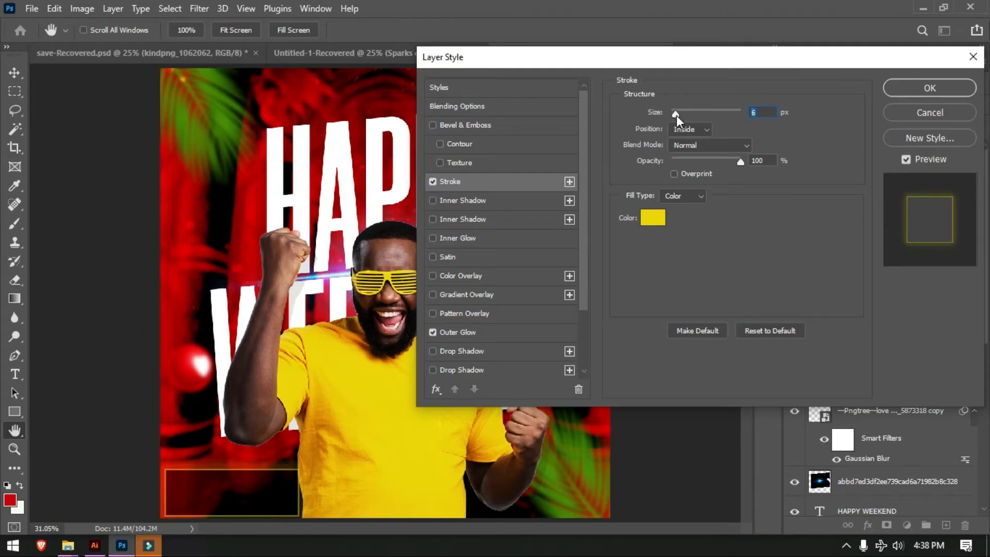
- Raise the opacity of the rectangle's Outer Glow to 34% and apply the layer style
left_click(497, 332)
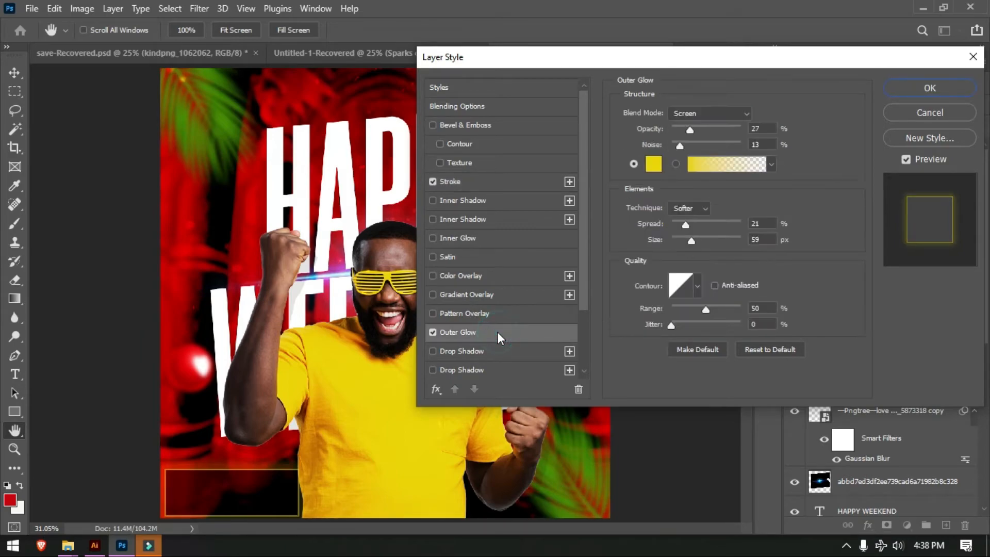
mouse_move(694, 129)
left_mouse_down()
mouse_move(706, 132)
mouse_move(696, 129)
left_mouse_up()
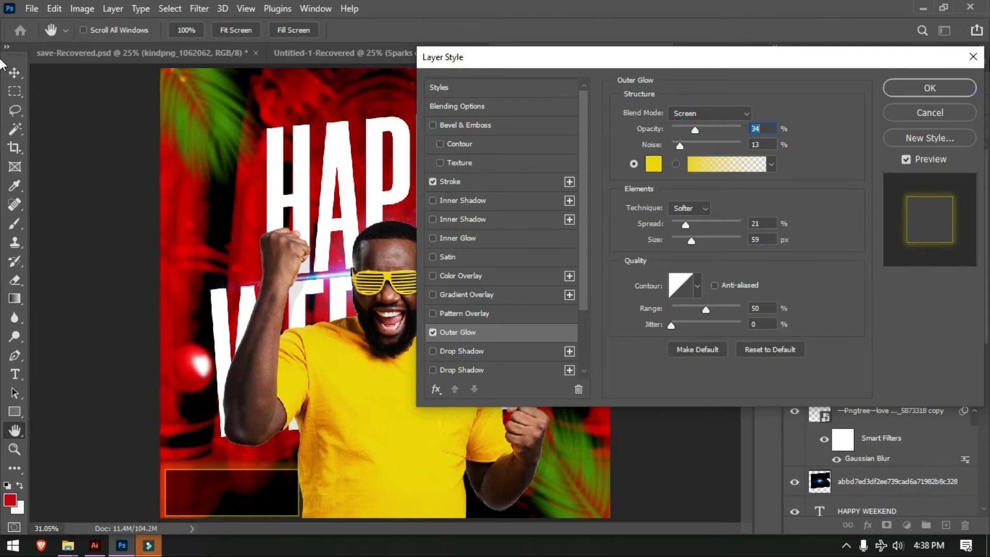
left_click(957, 89)
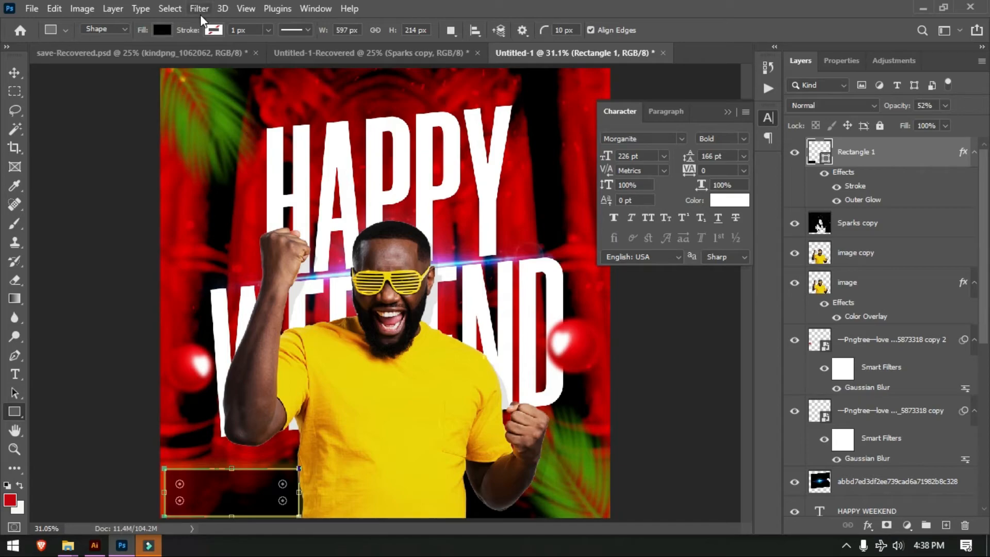
- Copy the BE JOYFUL, BE THANKFUL text from save-Recovered.psd into Untitled-1 and position it over the lower-left rectangle
left_click(211, 52)
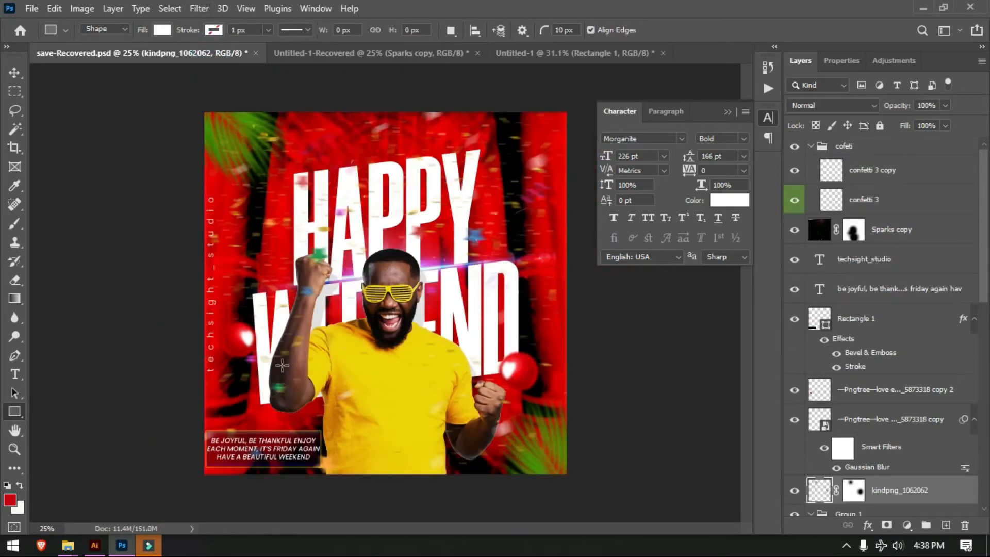
key("t")
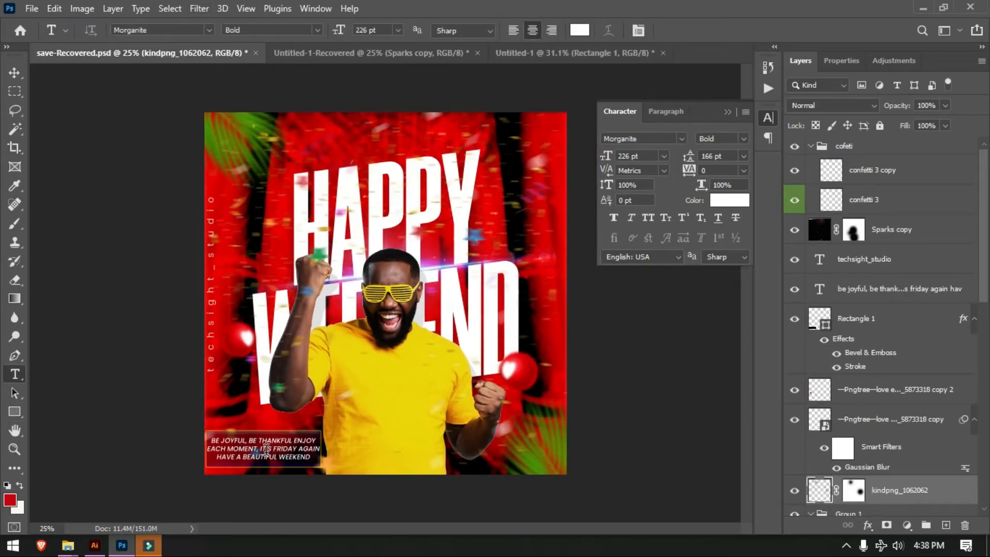
left_click(265, 449)
key("ctrl+a")
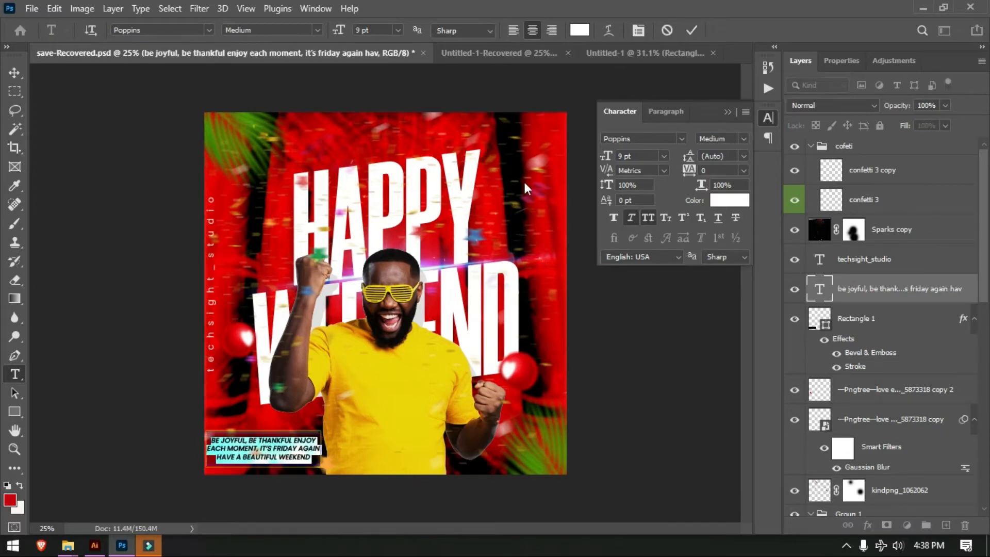
left_click(655, 54)
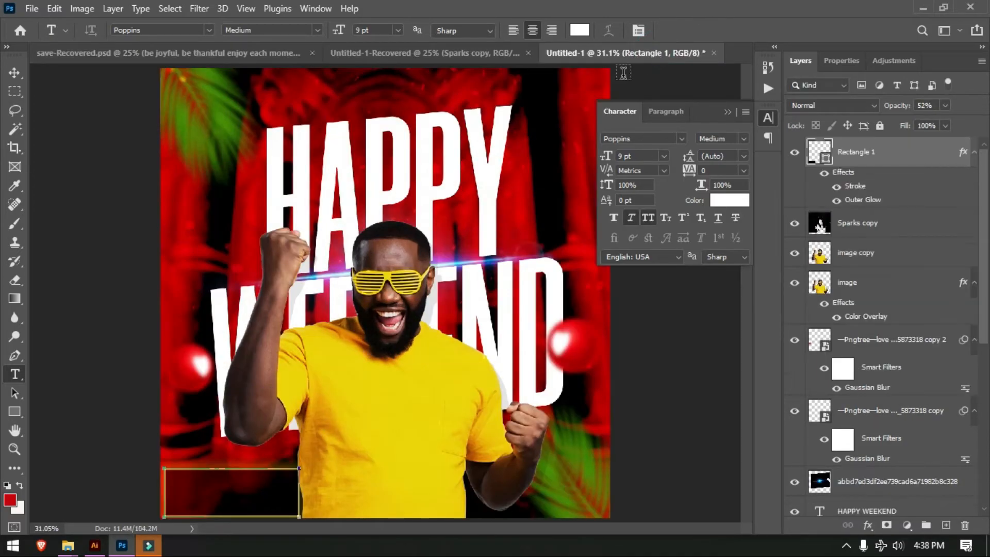
left_click(176, 481)
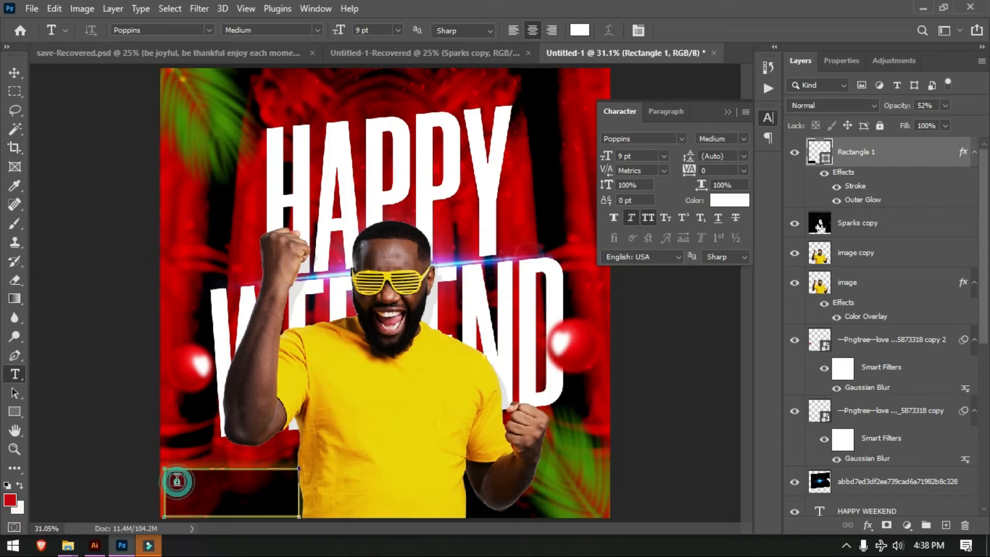
key("ctrl+v")
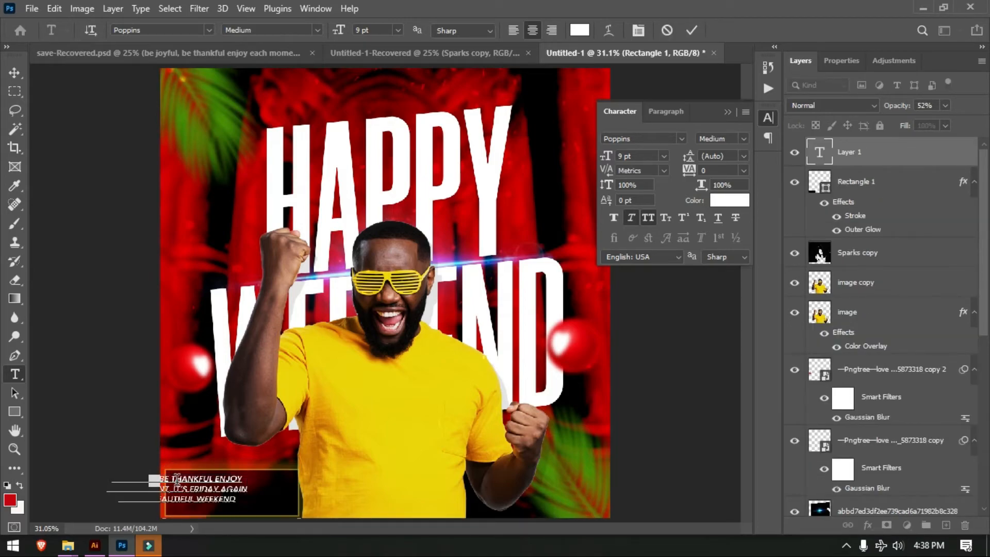
left_click(14, 73)
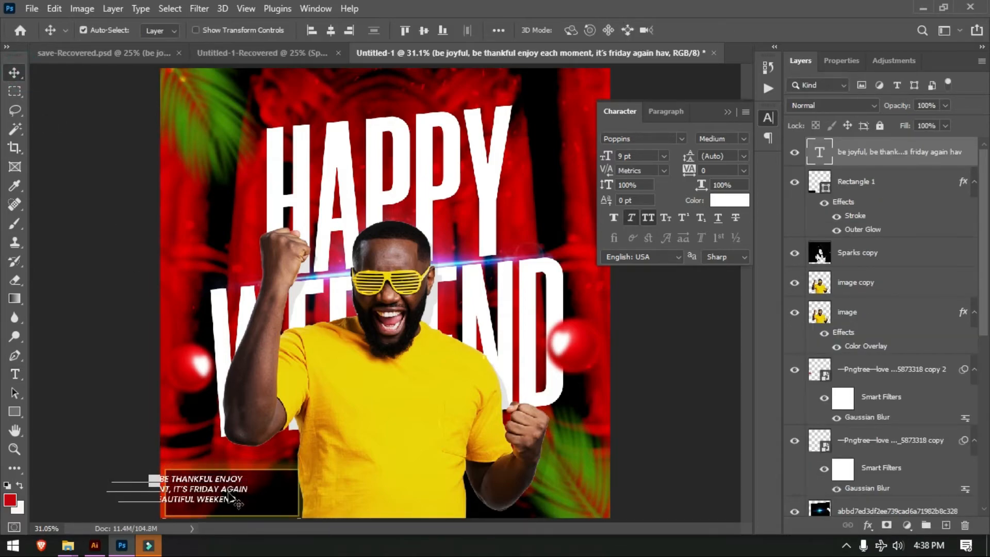
left_click_drag(217, 502, 266, 504)
- Scale the man's image and image copy layers together to about 96.76% and move them slightly down
left_click(352, 478)
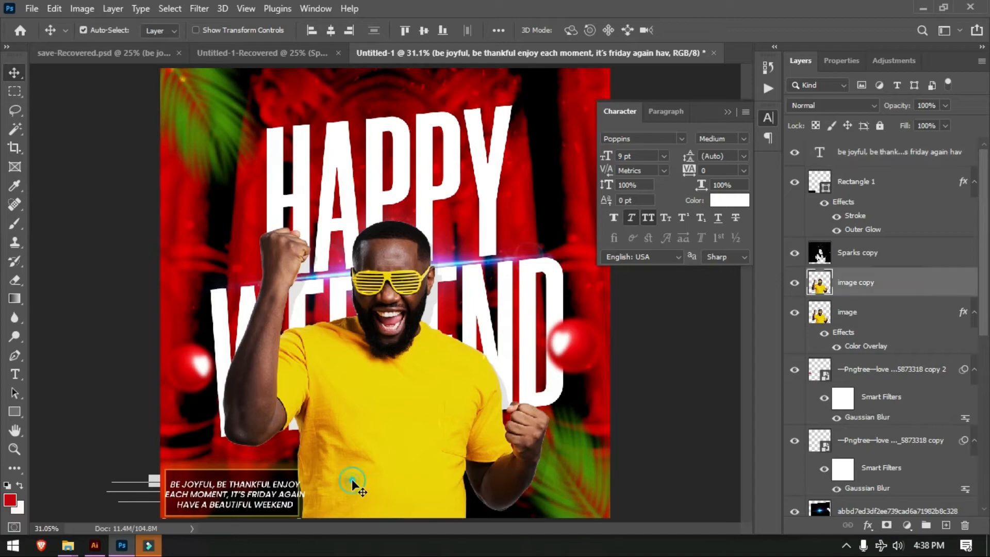
key("ctrl+t")
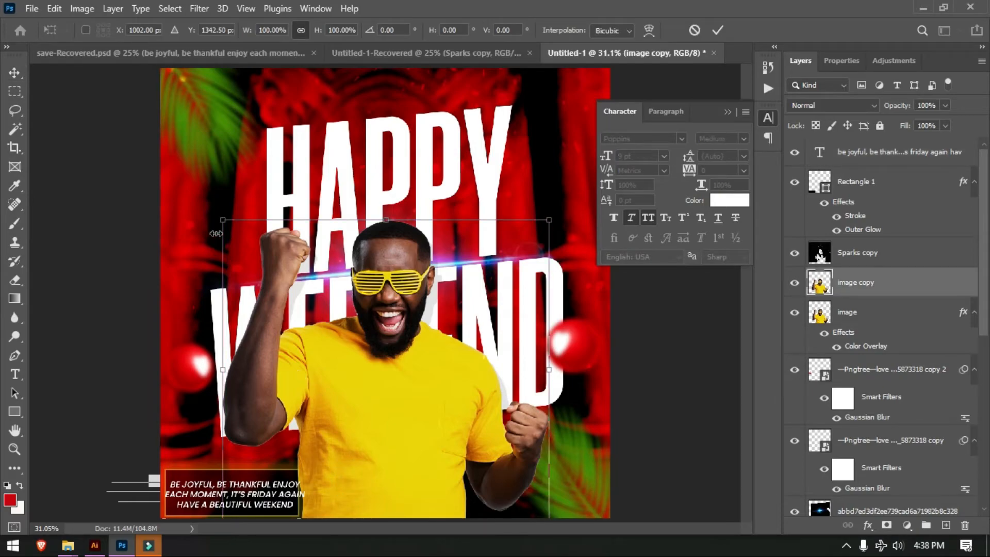
key("Return")
left_click(856, 312, "shift")
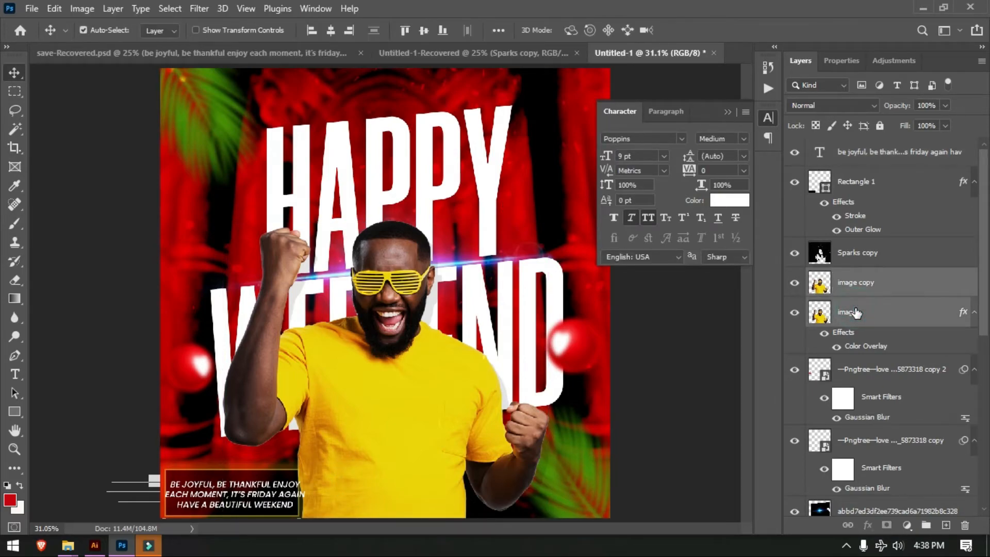
key("ctrl+t")
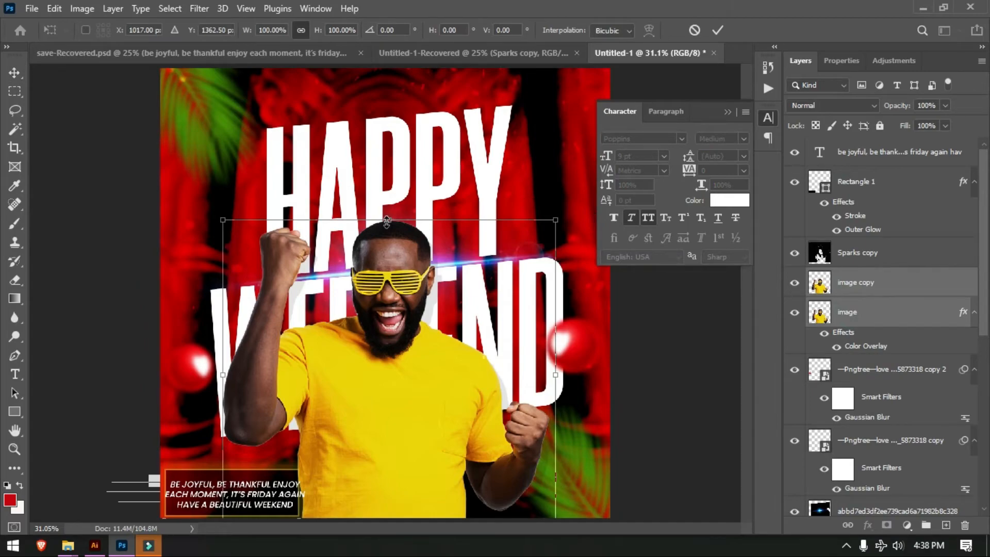
left_click_drag(387, 224, 394, 230)
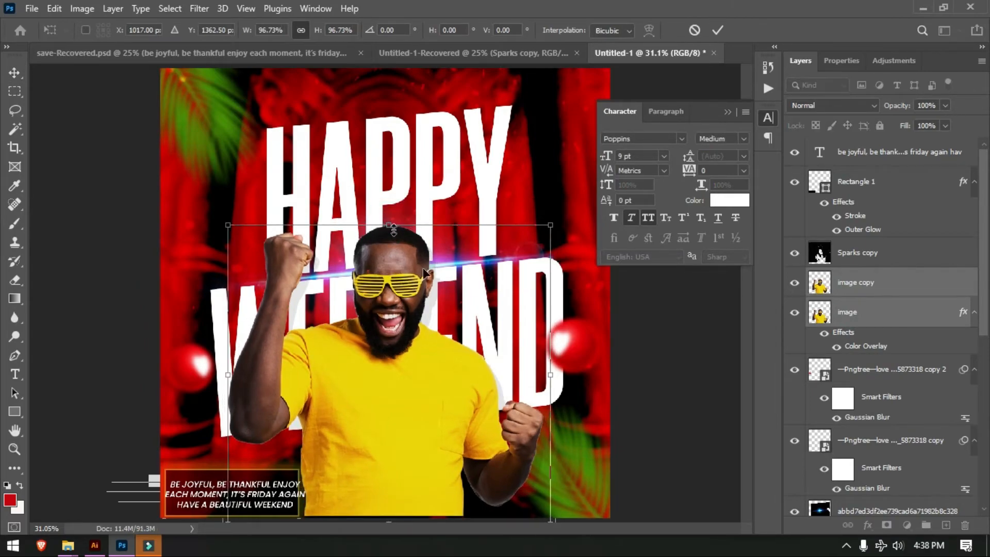
key("shift+Down")
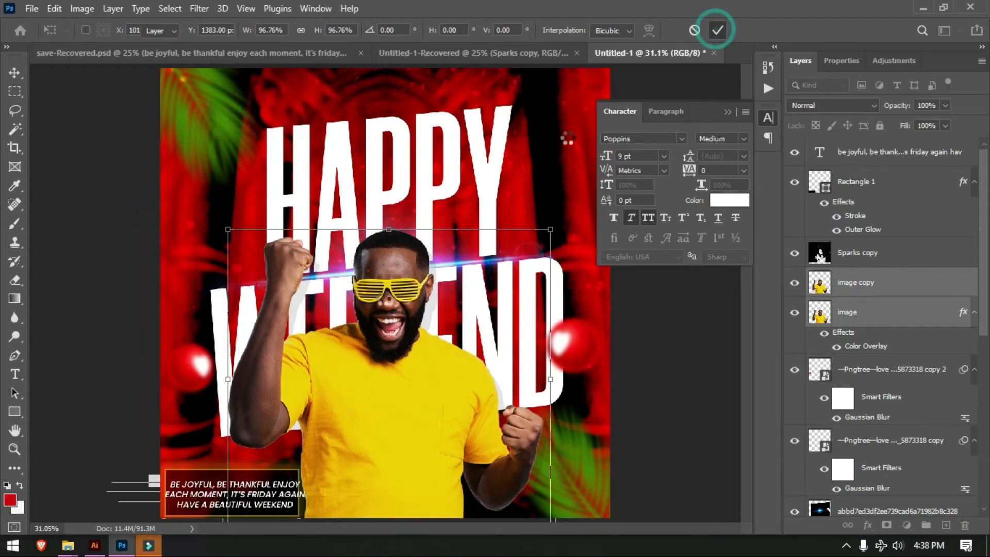
left_click(718, 30)
- Set the BE JOYFUL text to 8 pt and nudge it left and up inside the rectangle
double_click(260, 503)
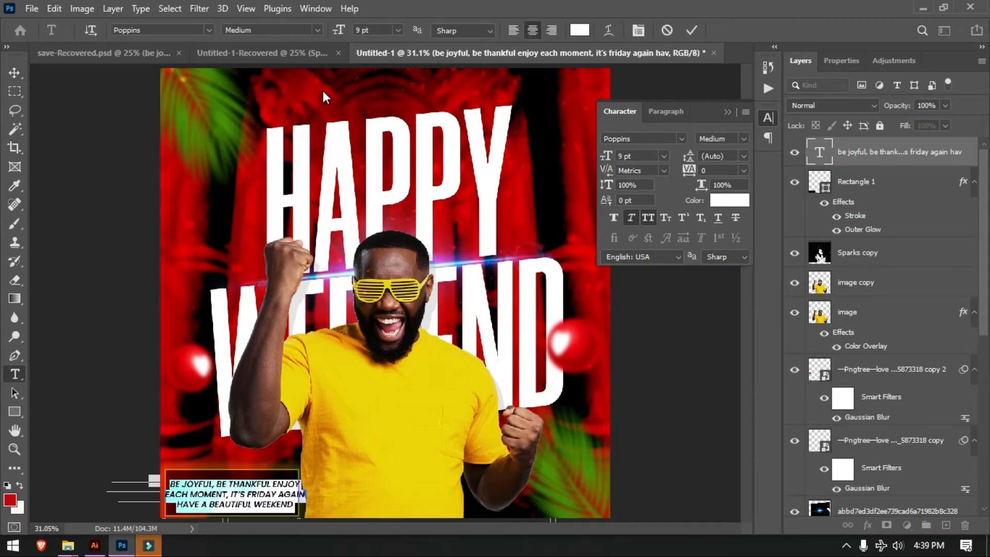
left_click(378, 31)
key("Down")
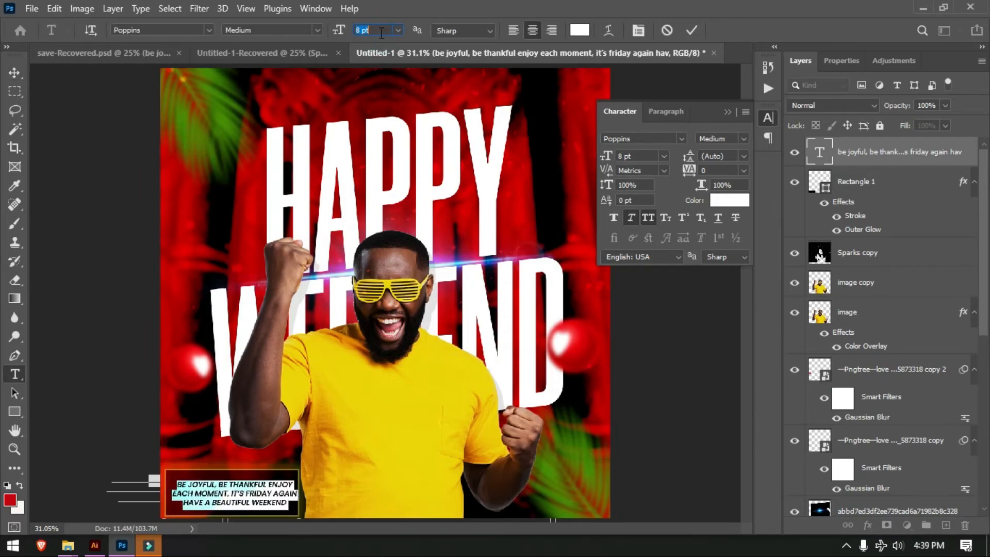
left_click(691, 31)
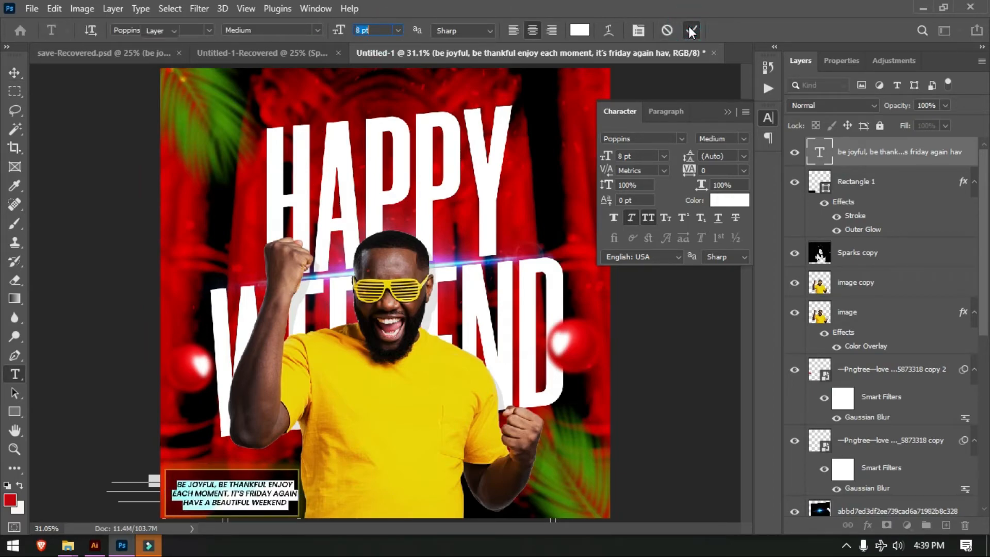
key("v")
key("Left")
key("Left")
key("Left")
key("Up")
key("Up")
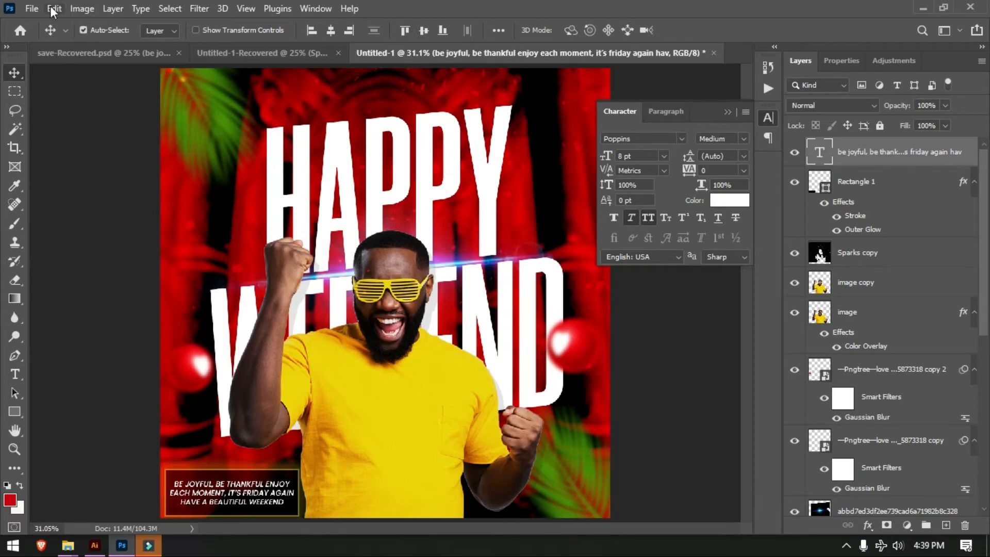
- Copy the masked confetti layer kindpng_1062062 from the reference poster into Untitled-1, covering the whole poster above the text
left_click(30, 9)
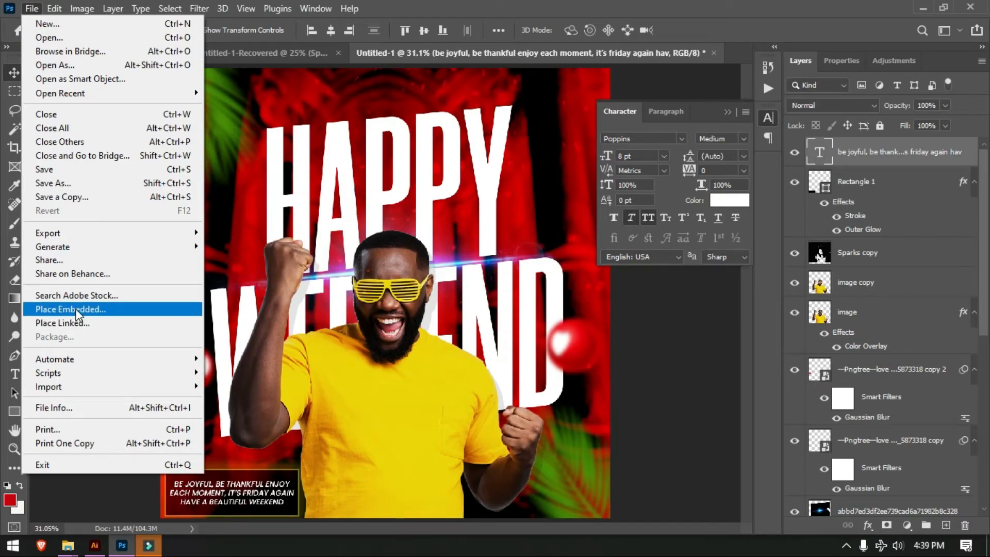
left_click(278, 55)
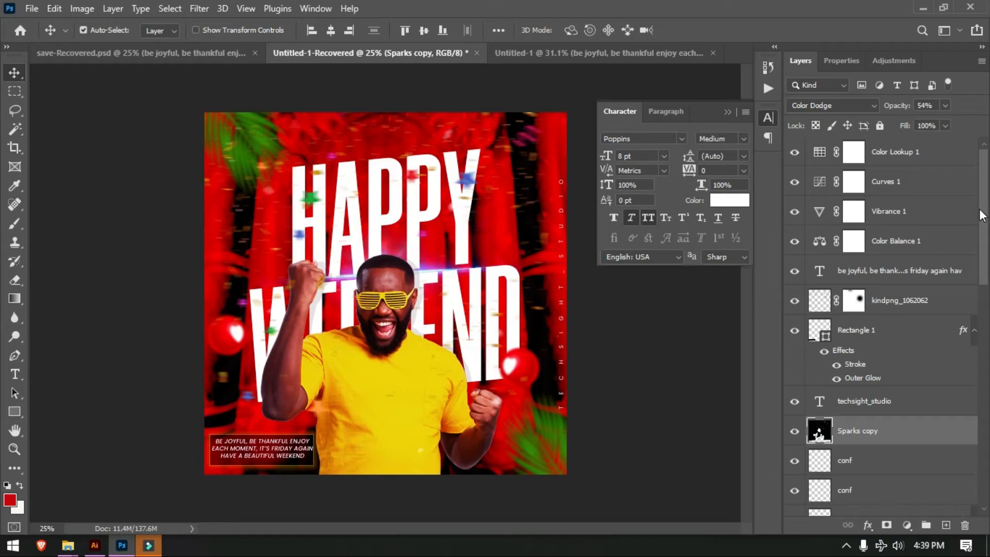
left_click_drag(889, 300, 392, 325)
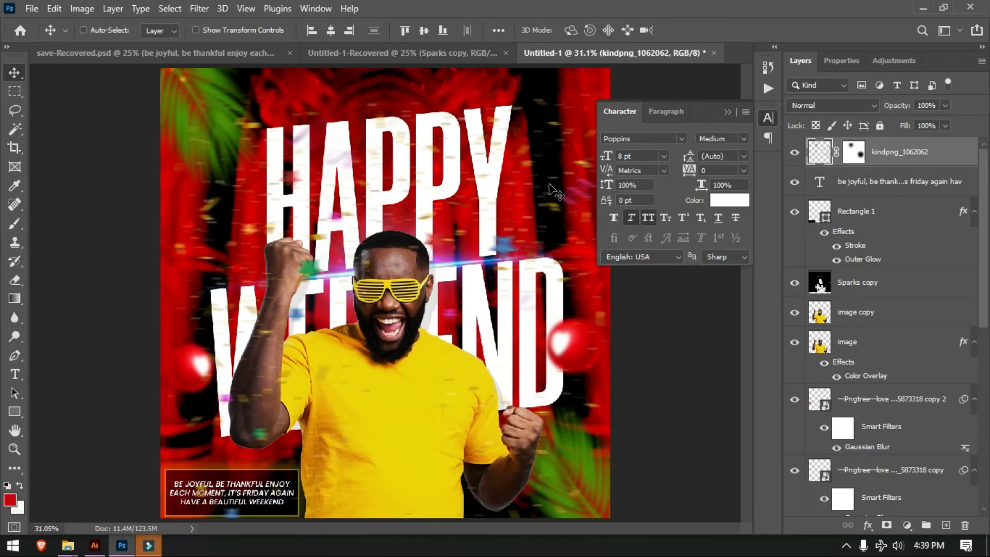
key("ctrl+minus")
key("ctrl+minus")
key("ctrl+0")
- Add a Vibrance adjustment layer with vibrance +8 and saturation +9
left_click(895, 63)
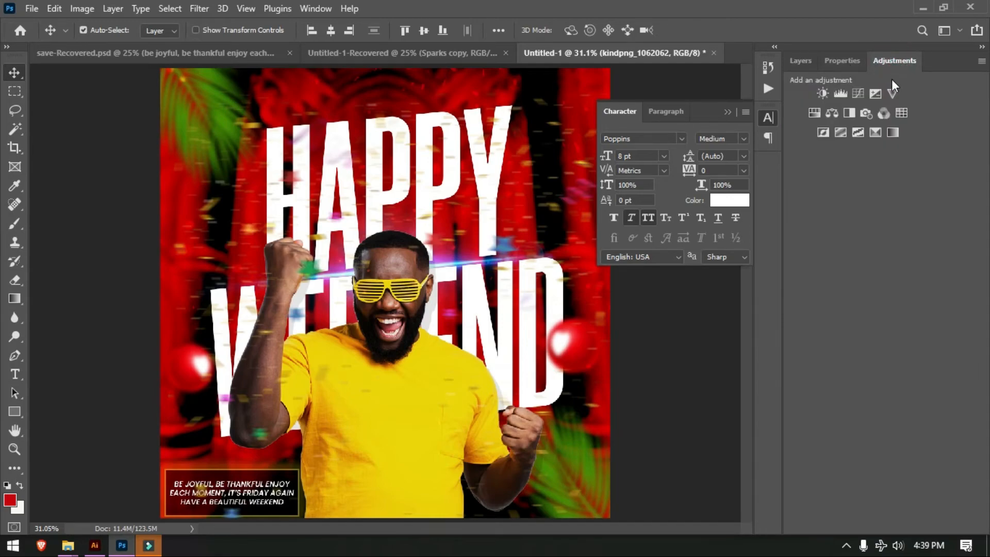
left_click(892, 93)
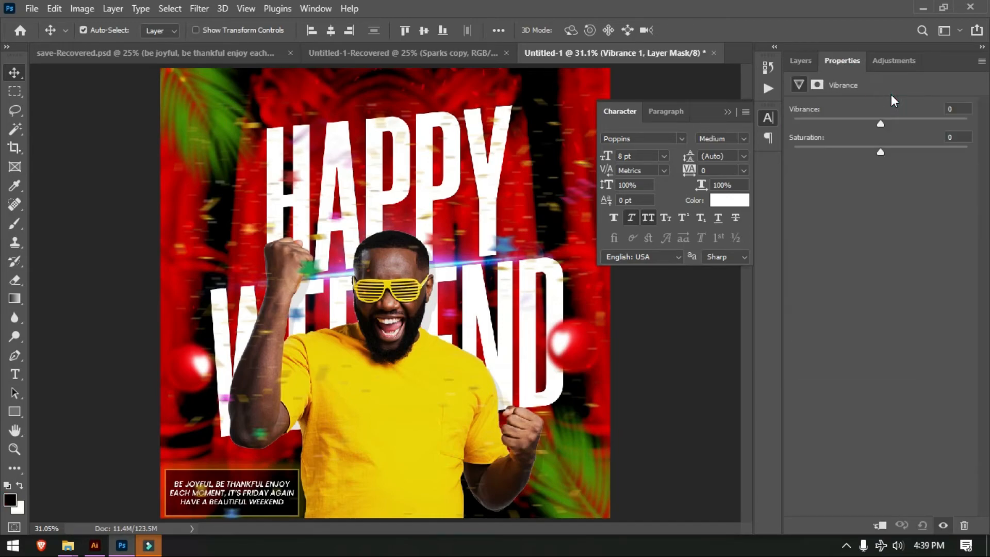
left_click_drag(882, 120, 888, 123)
left_click_drag(881, 151, 889, 150)
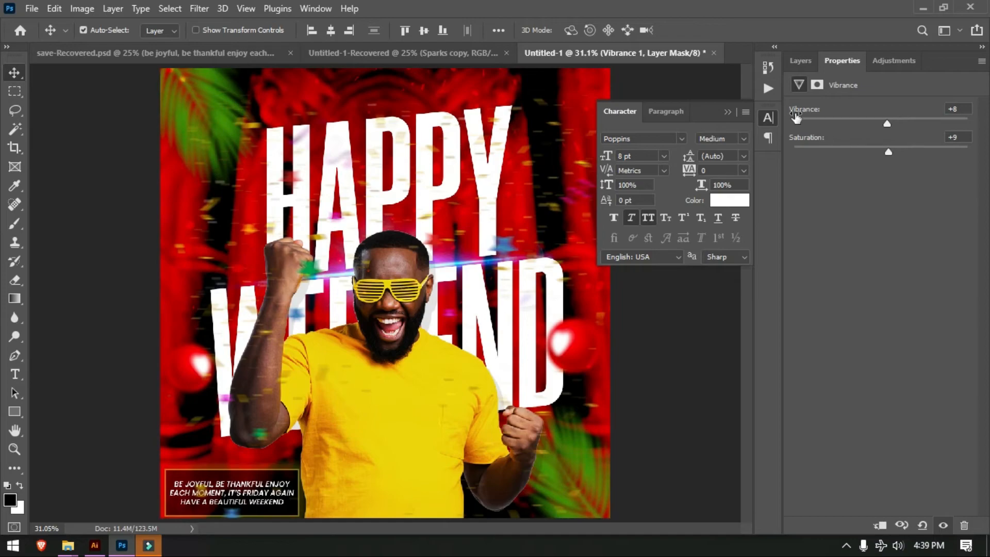
- Paint black on the kindpng_1062062 layer mask with a soft brush of about 600 px to hide the confetti over the man's face
left_click(801, 61)
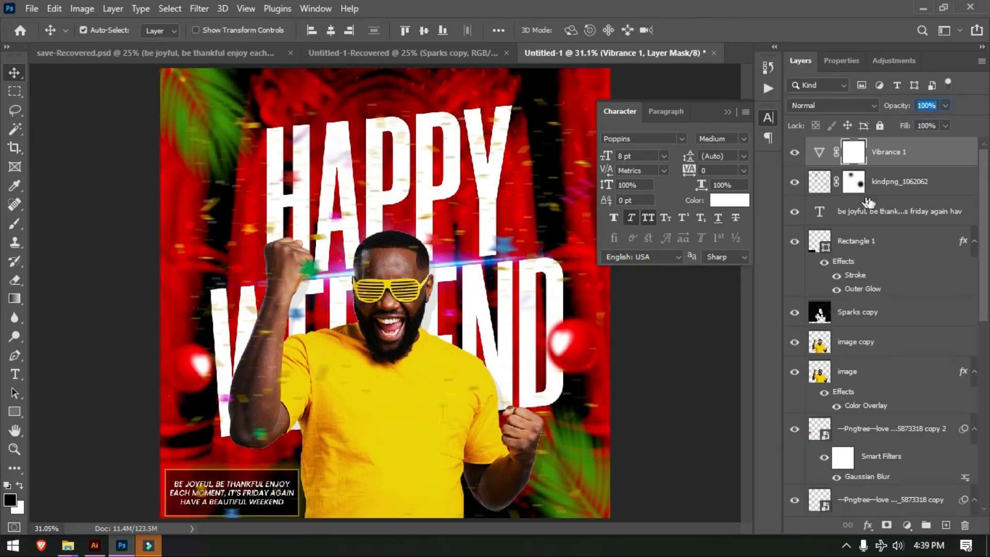
left_click(853, 183)
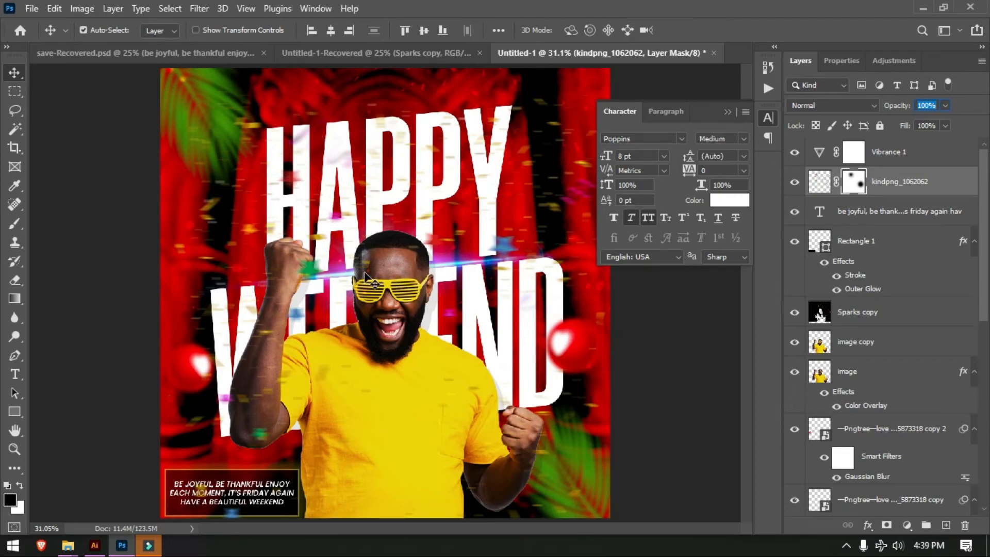
left_click(858, 184)
left_click(12, 219)
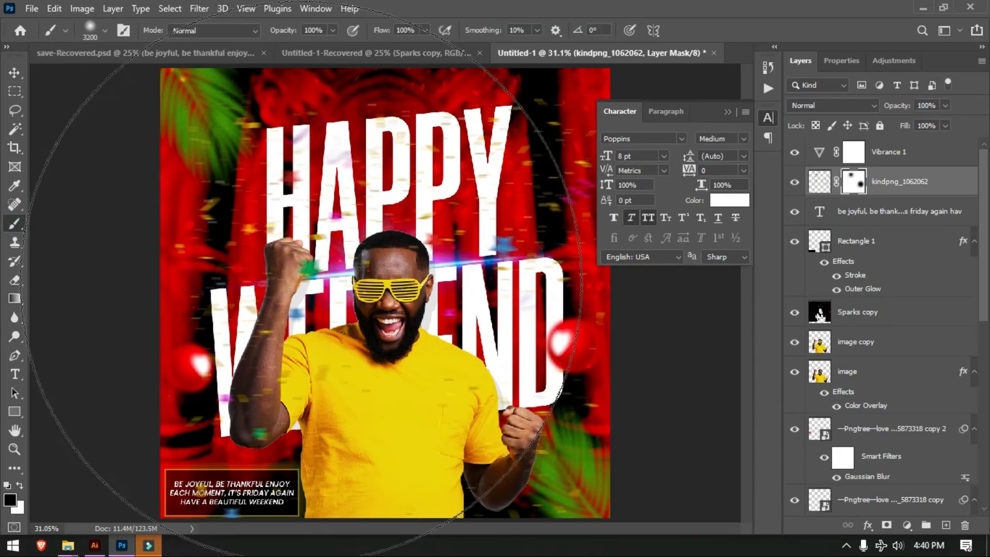
key("bracketleft")
key("bracketleft")
key("bracketleft")
key("bracketleft")
key("bracketleft")
key("bracketleft")
key("bracketleft")
key("bracketleft")
key("bracketleft")
key("bracketleft")
key("bracketleft")
key("bracketleft")
key("bracketleft")
key("bracketleft")
key("bracketleft")
key("bracketleft")
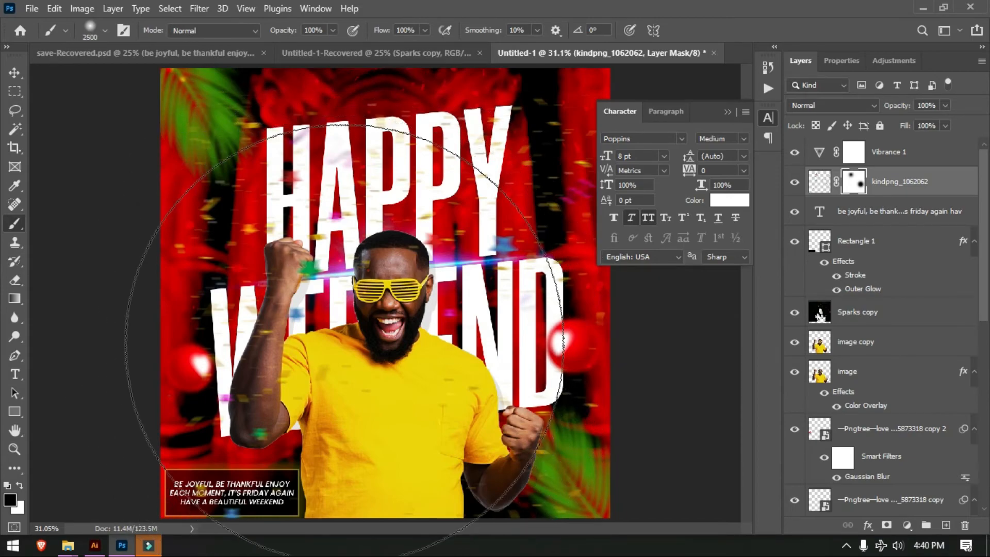
key("bracketleft")
key("bracketleft")
key("bracketleft")
key("bracketleft")
key("bracketleft")
key("bracketleft")
key("bracketleft")
key("bracketleft")
key("bracketleft")
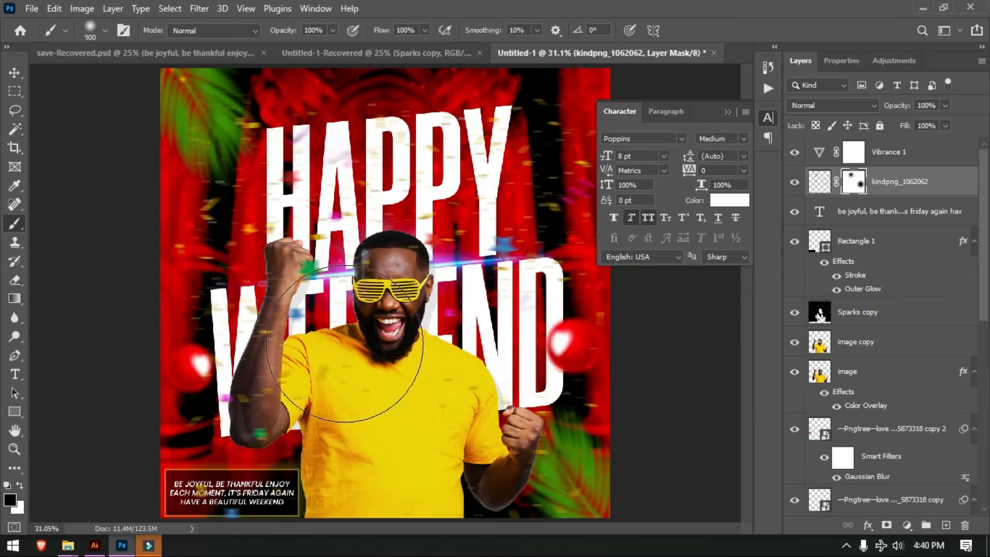
left_click(379, 299)
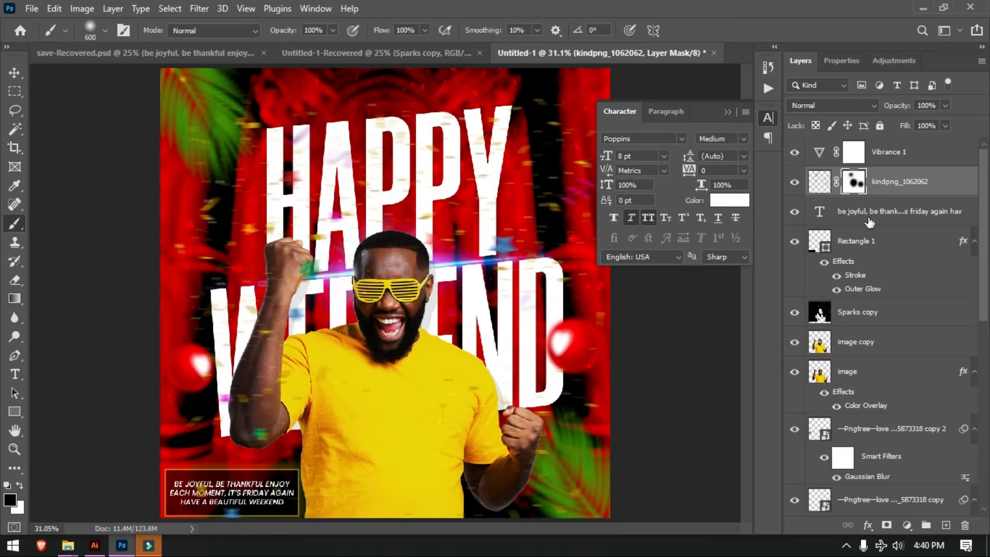
left_click(852, 314)
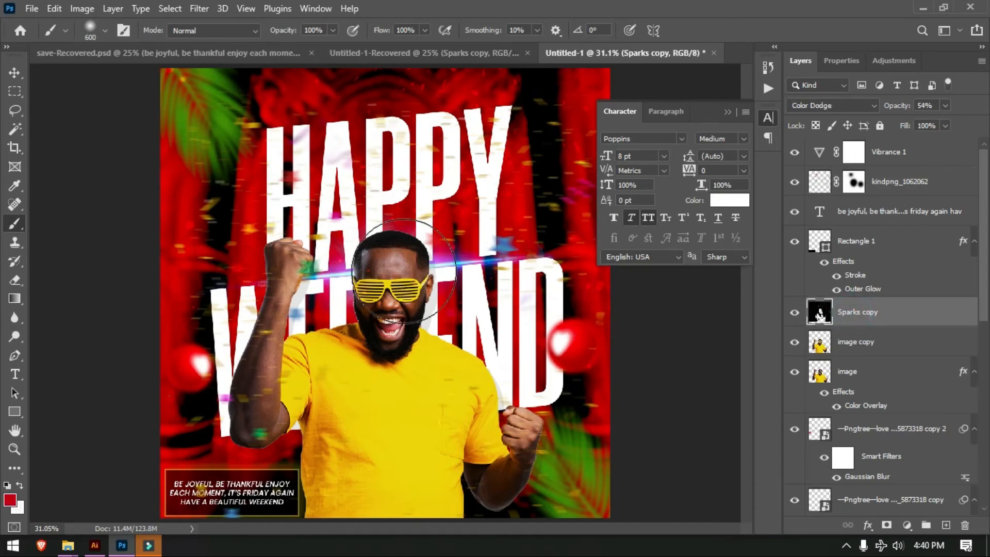
key("e")
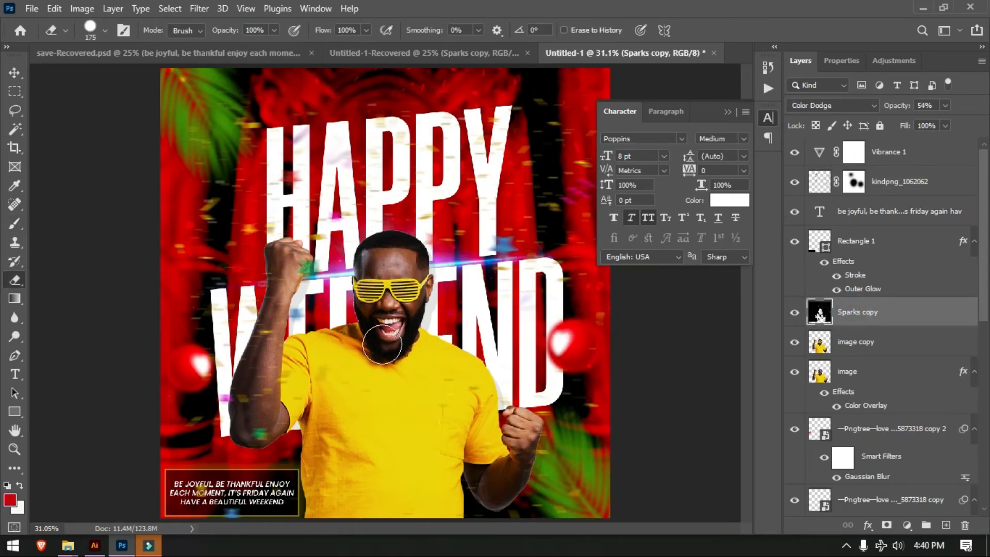
left_click(877, 178)
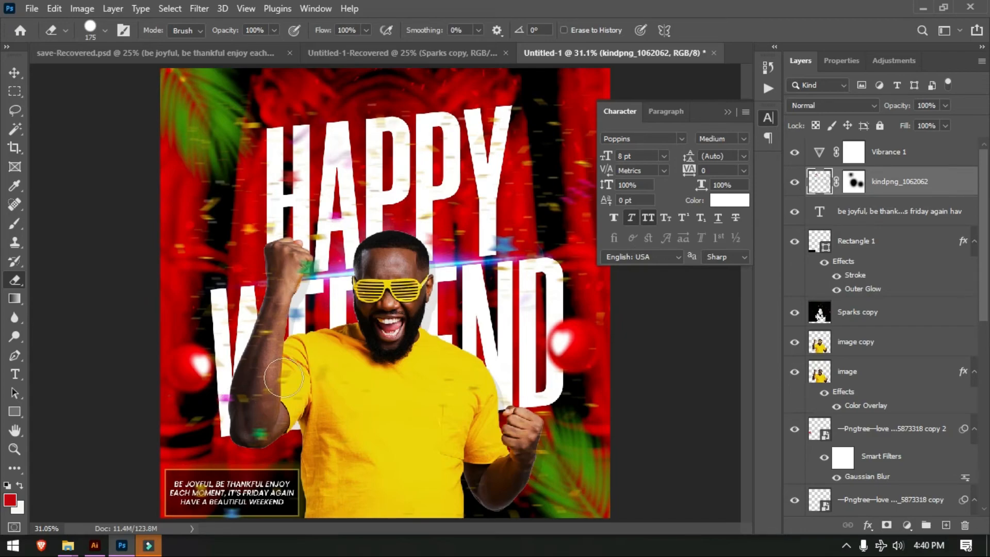
left_click(854, 183)
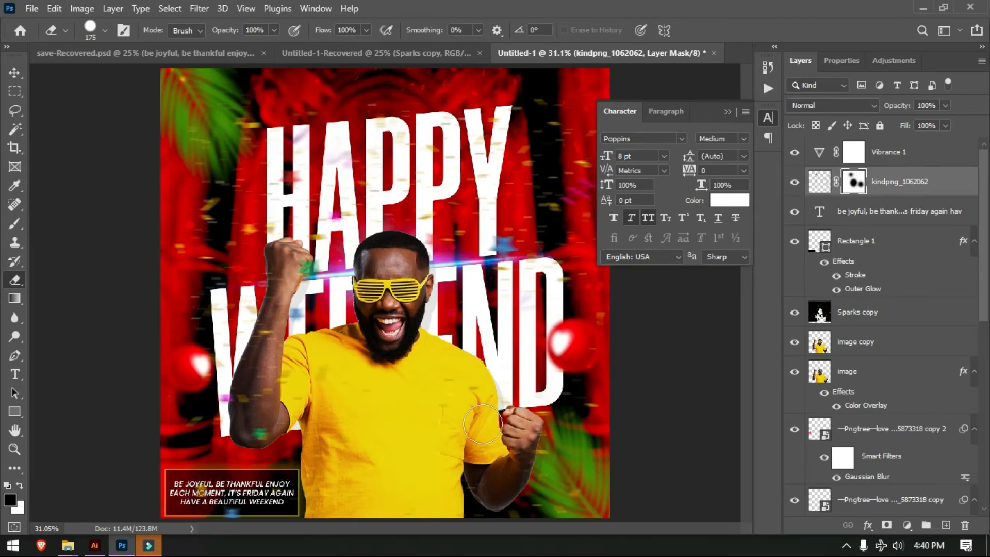
- Move the BE JOYFUL text layer and the Rectangle 1 layer above the confetti layer kindpng_1062062
left_click_drag(880, 210, 884, 190)
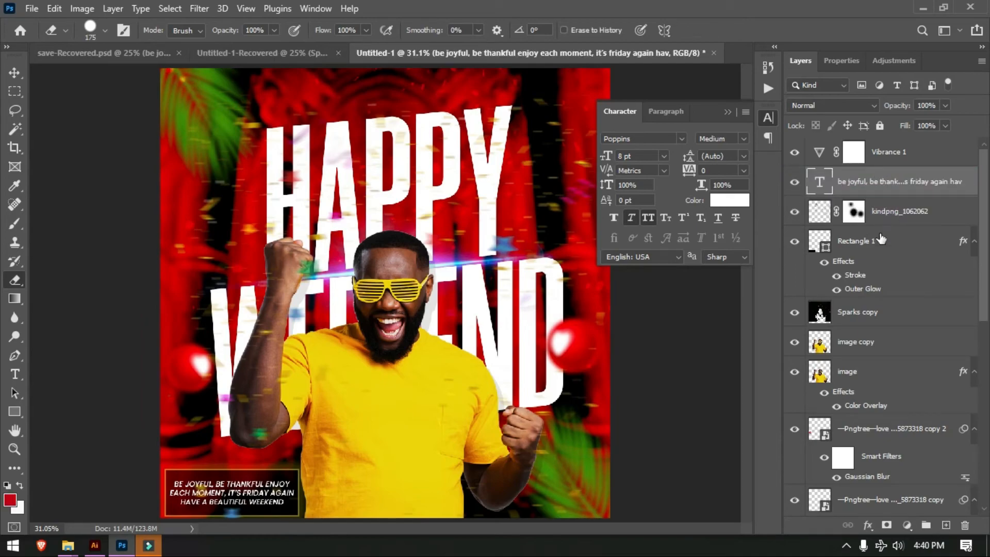
left_click_drag(870, 248, 872, 195)
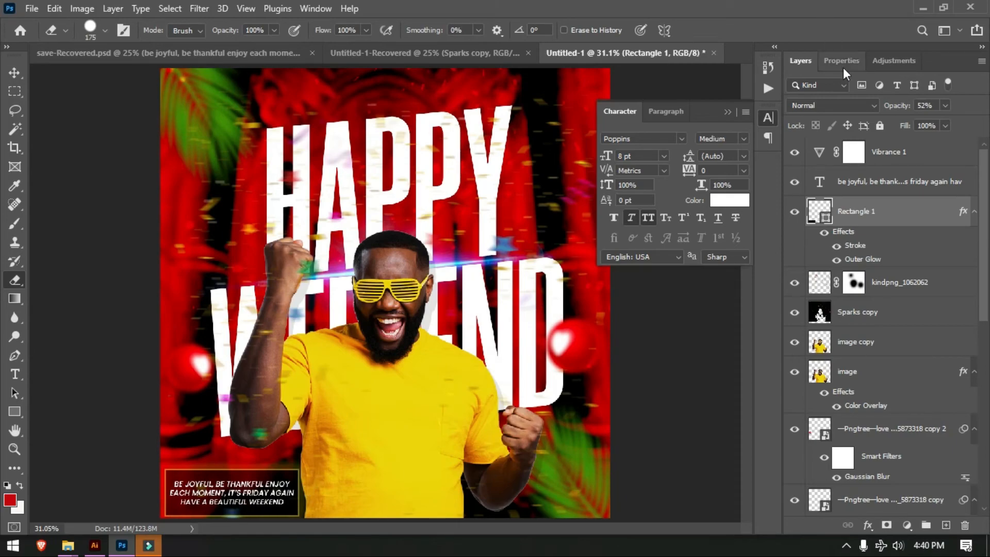
- Add a Curves adjustment layer above Rectangle 1 with RGB points at input 186, output 201 and input 29, output 25
left_click(898, 58)
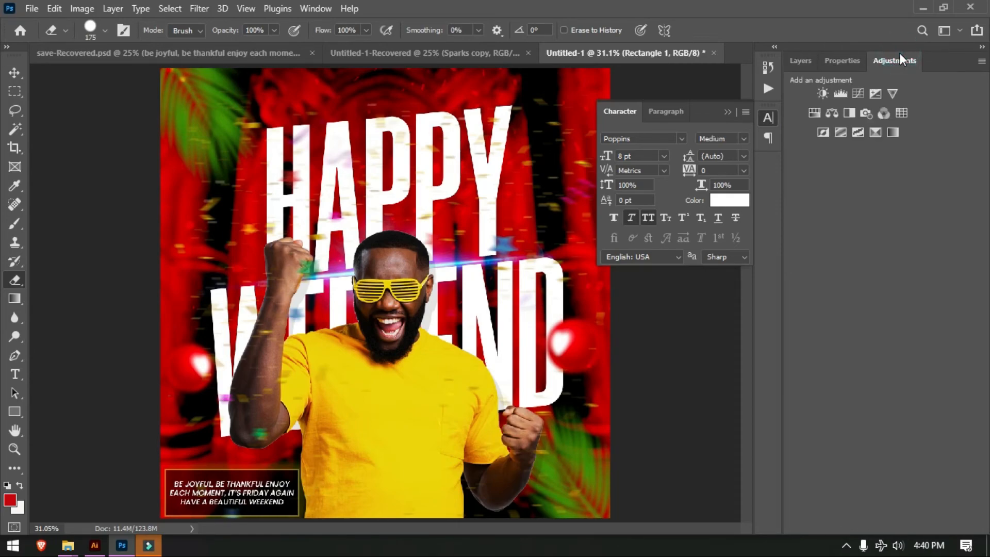
left_click(863, 93)
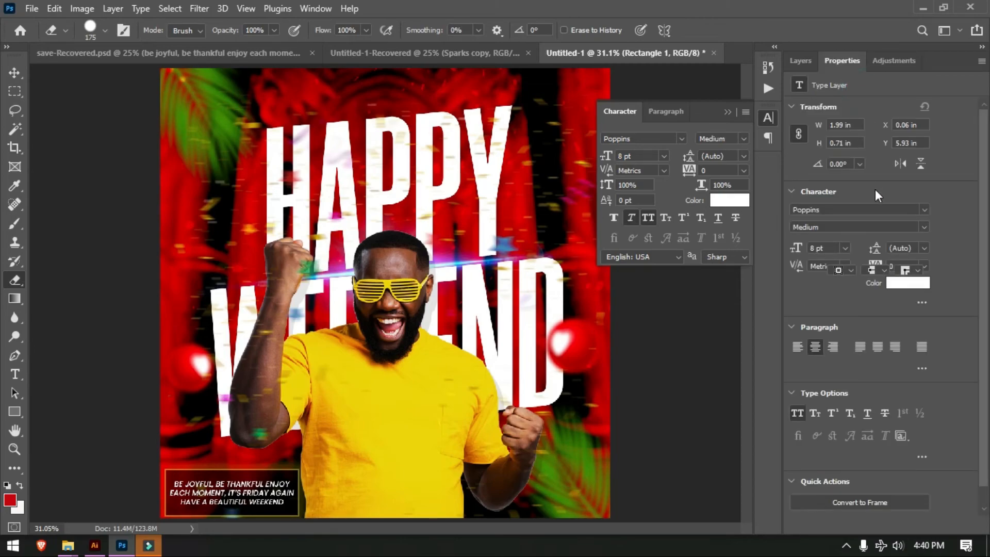
left_click_drag(922, 179, 927, 174)
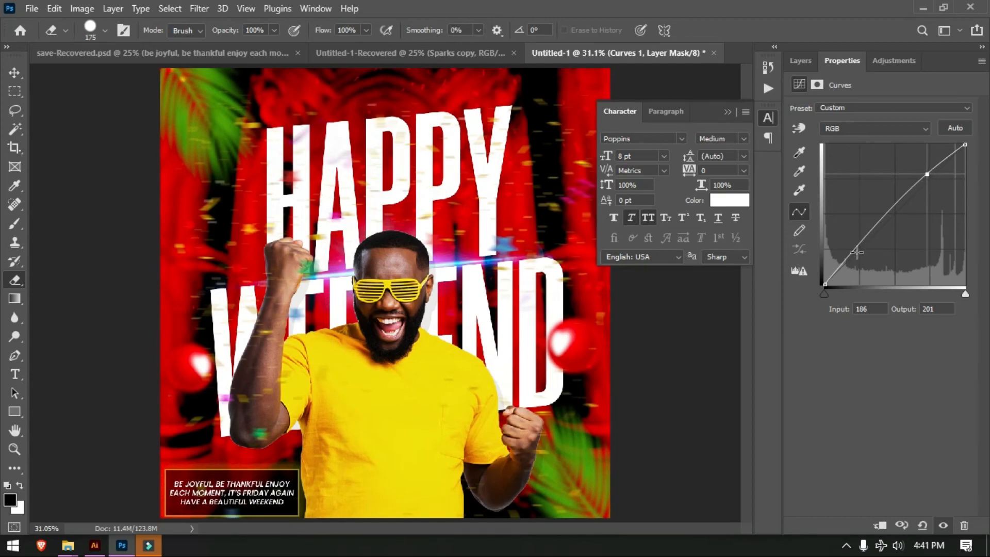
left_click(840, 270)
left_click_drag(839, 269, 841, 271)
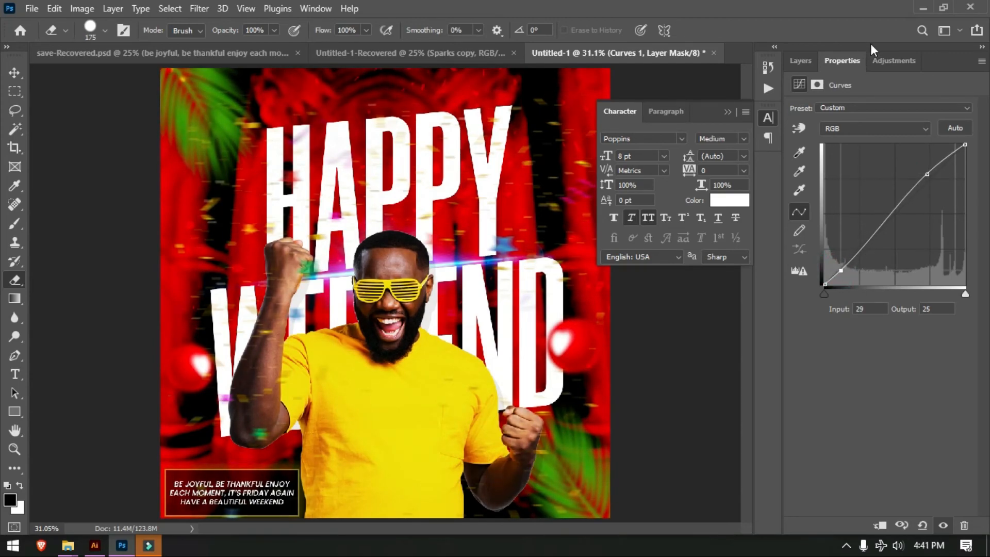
- Add a Color Balance adjustment layer with midtones cyan-red +14, magenta-green -20 and yellow-blue +7
left_click(884, 61)
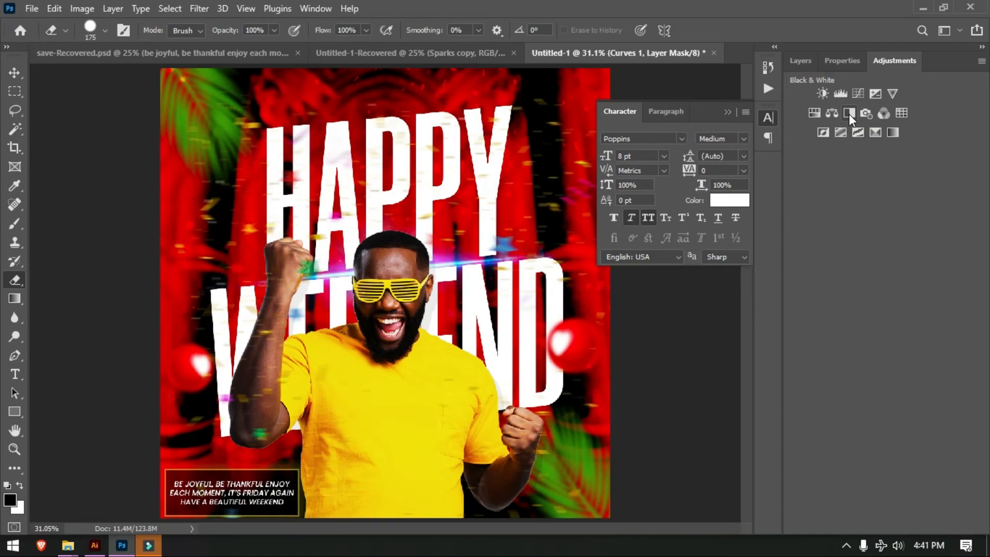
left_click(833, 113)
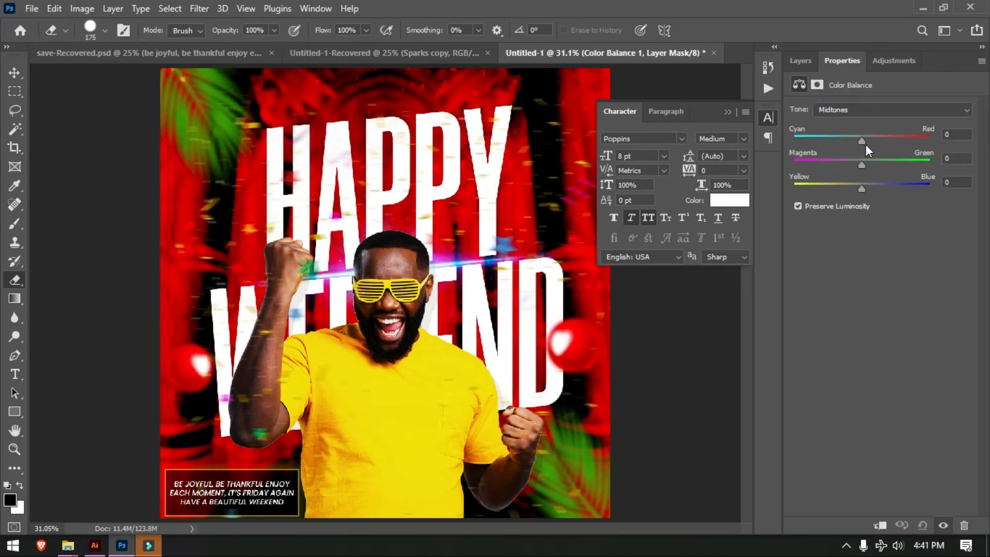
mouse_move(863, 141)
left_mouse_down()
mouse_move(850, 141)
mouse_move(872, 143)
left_mouse_up()
left_click_drag(874, 141, 869, 190)
left_click_drag(859, 141, 870, 144)
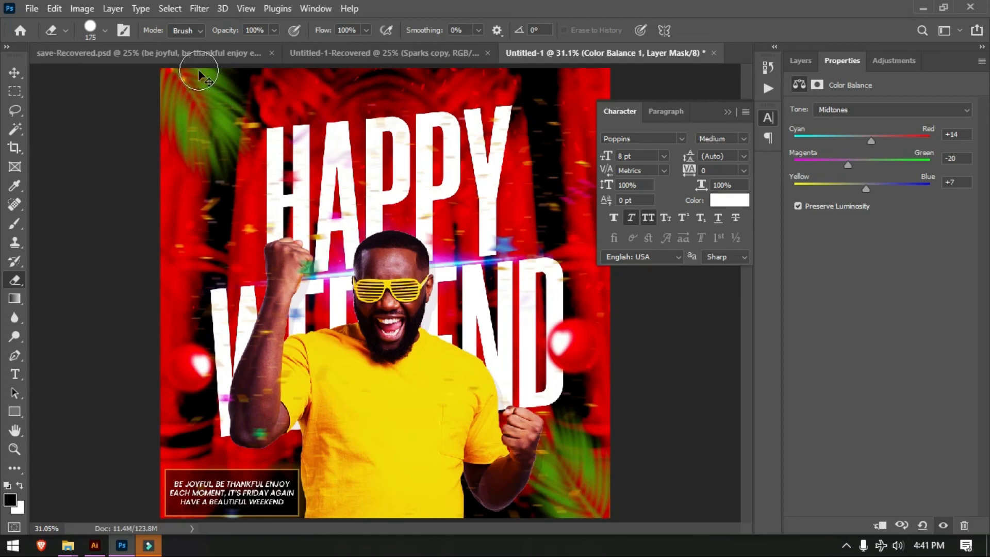
- Compare the poster with the two reference documents and move the Color Balance 1 and Curves 1 layers above Vibrance 1 in Untitled-1
key("v")
left_click(196, 54)
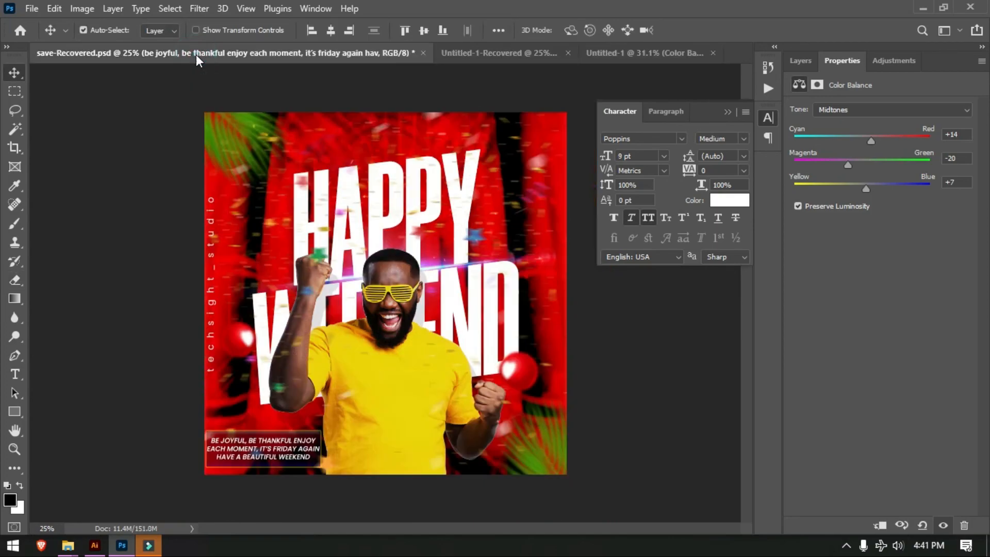
left_click(524, 46)
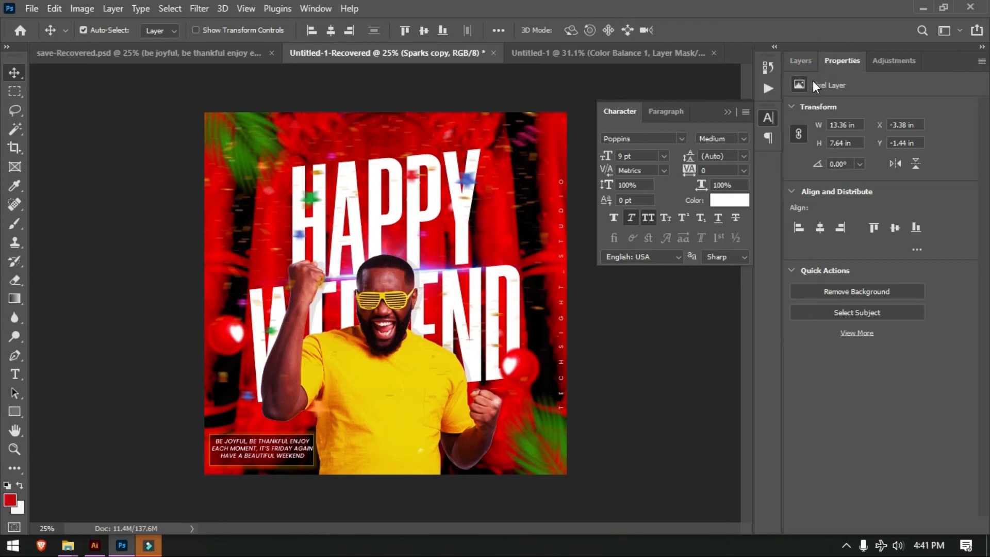
left_click(801, 60)
left_click(614, 53)
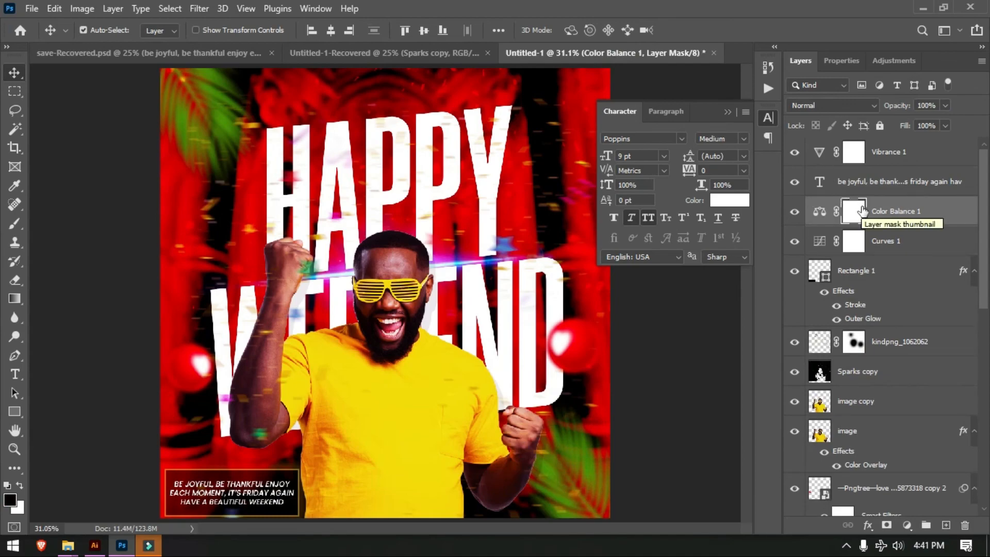
left_click(894, 241, "shift")
left_click_drag(895, 241, 877, 143)
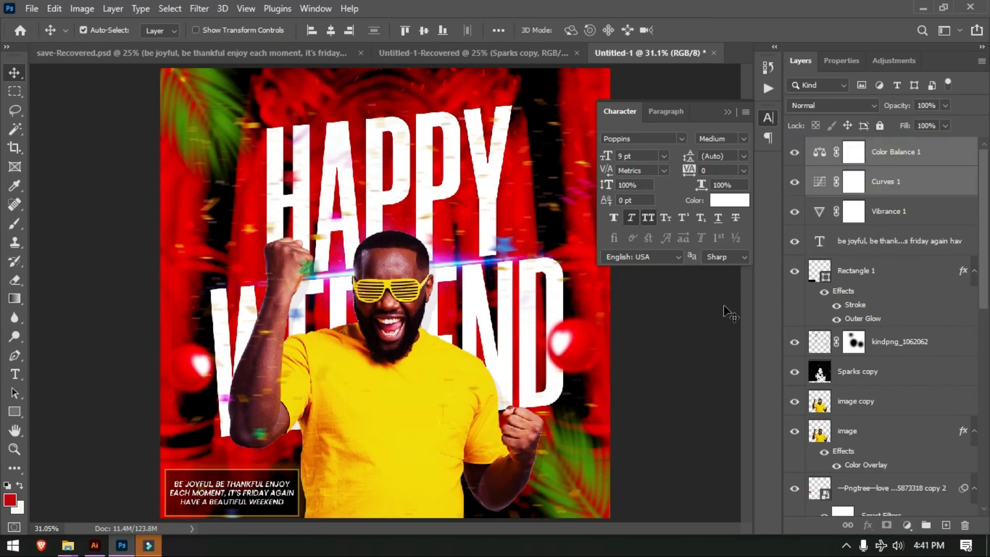
left_click(686, 343)
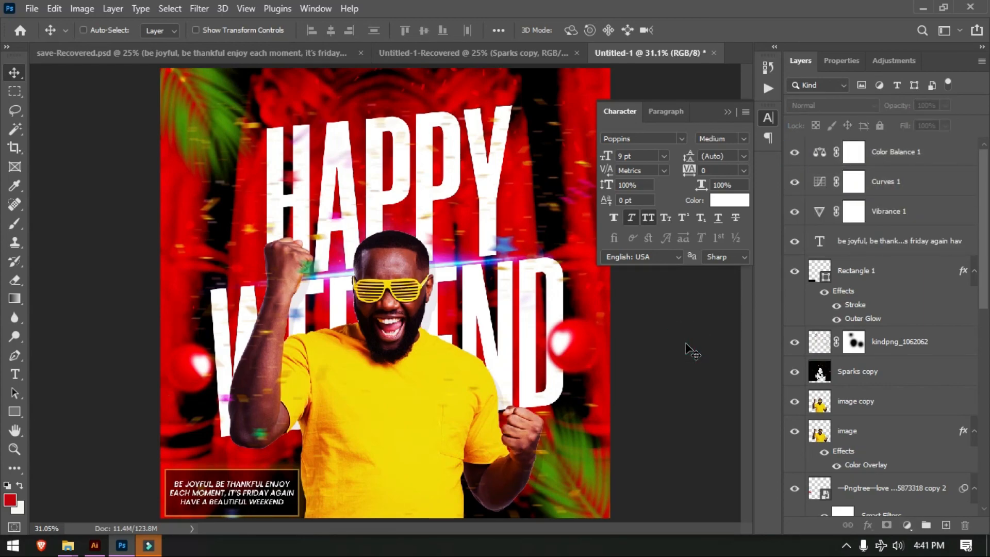
key("ctrl+minus")
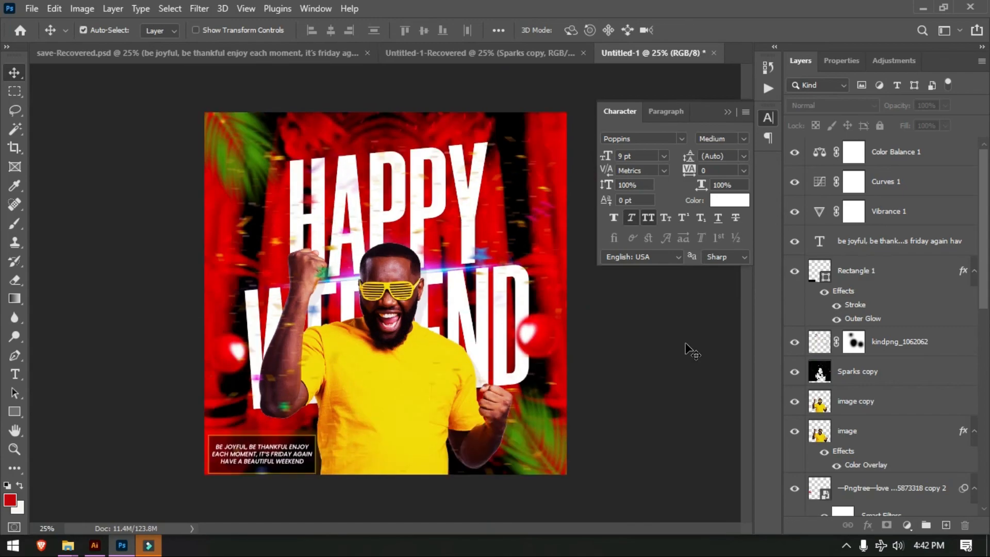